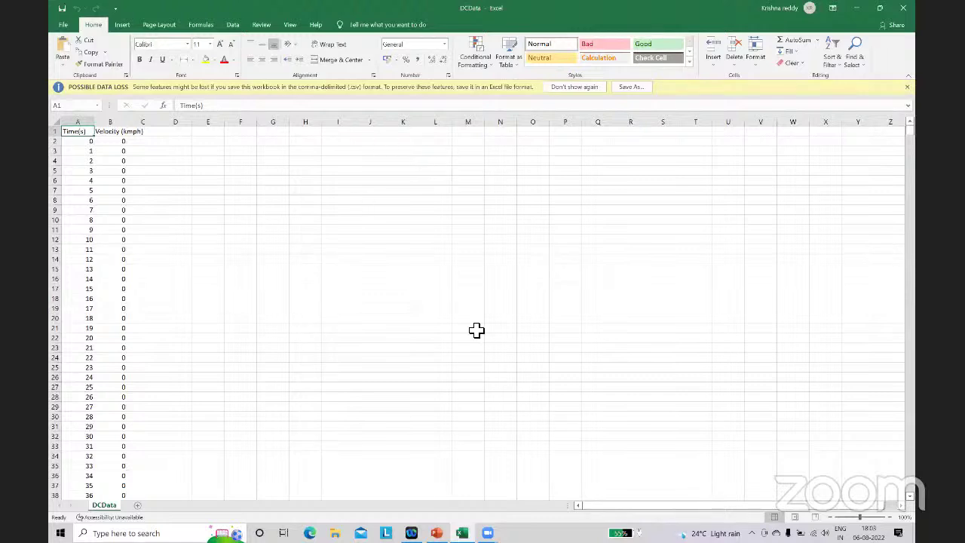
# Step: Add a blank worksheet to the DCData workbook and return to the DCData sheet
pyautogui.click(137, 505)
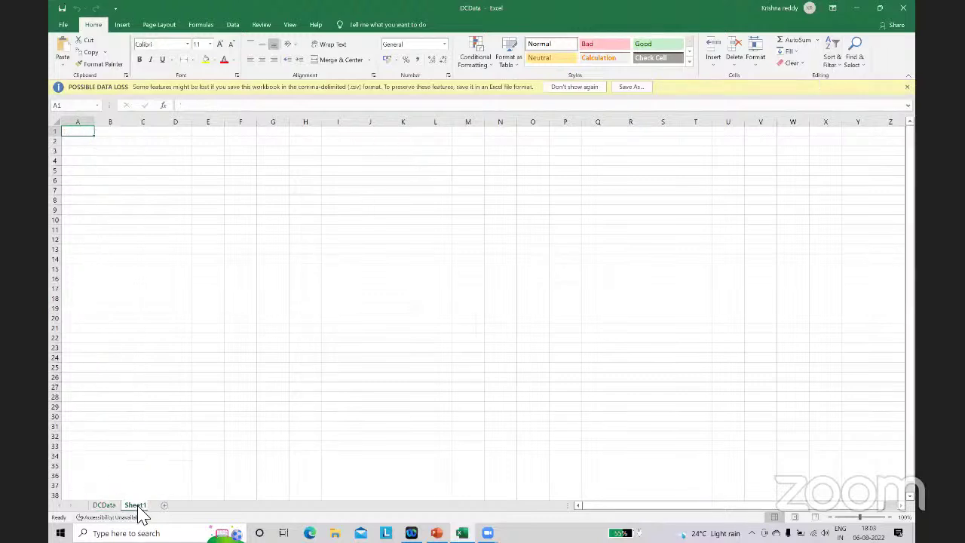
pyautogui.click(111, 507)
pyautogui.click(103, 505)
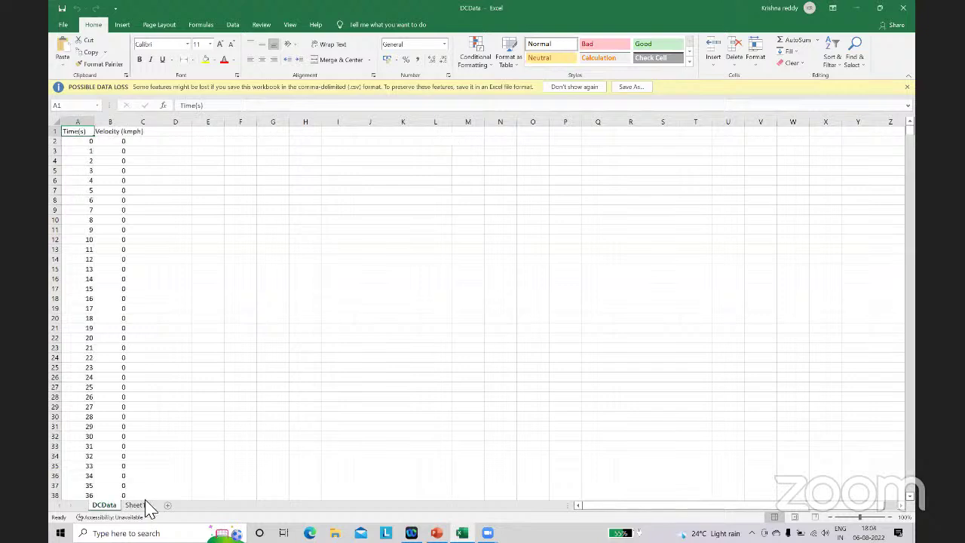
pyautogui.click(135, 505)
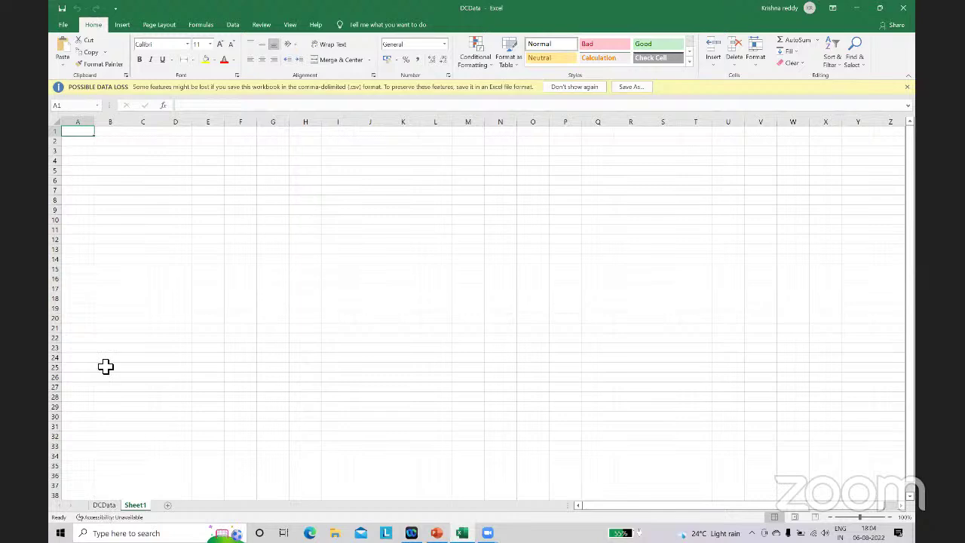
pyautogui.click(104, 505)
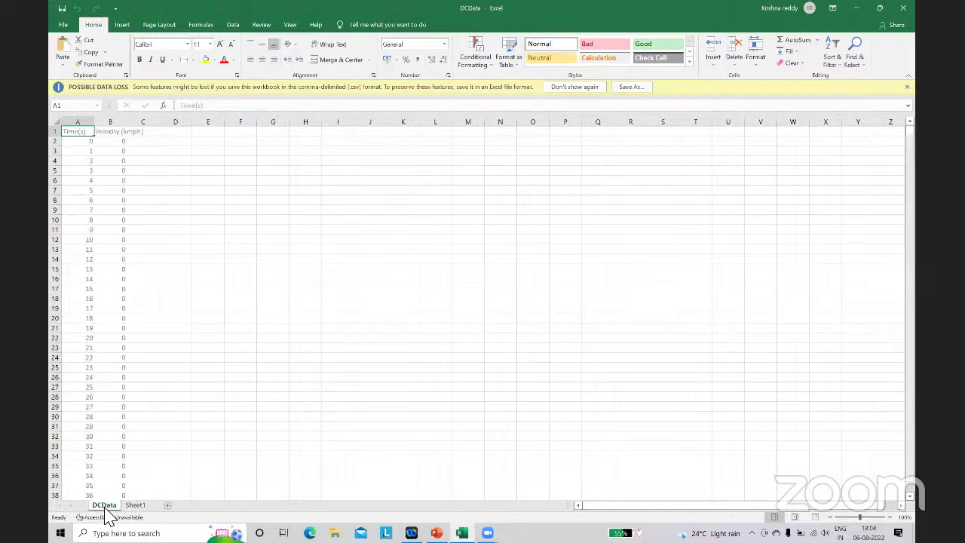
# Step: Preview the recommended charts for the Velocity (kmph) column without inserting one
pyautogui.click(121, 131)
pyautogui.hotkey('ctrl', 'shift', 'Down')
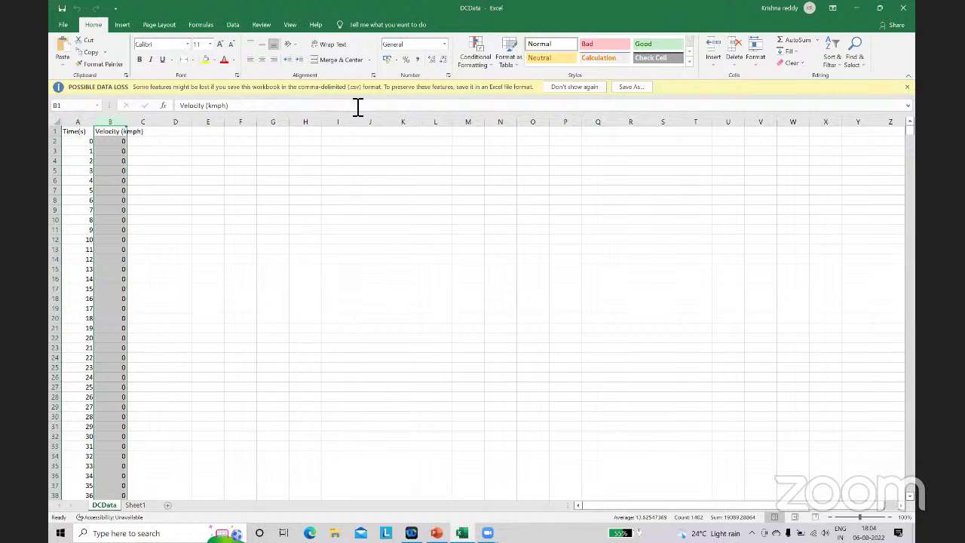
pyautogui.click(122, 24)
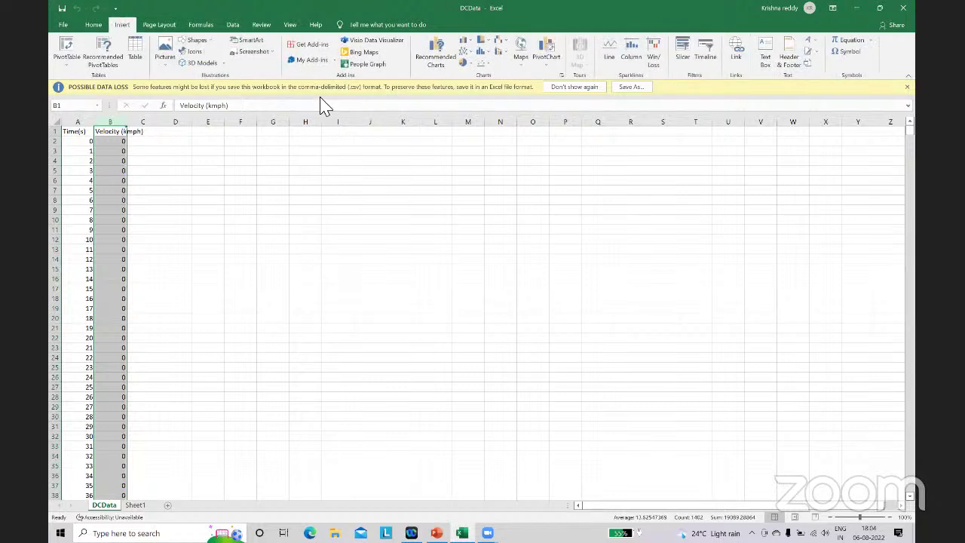
pyautogui.click(438, 62)
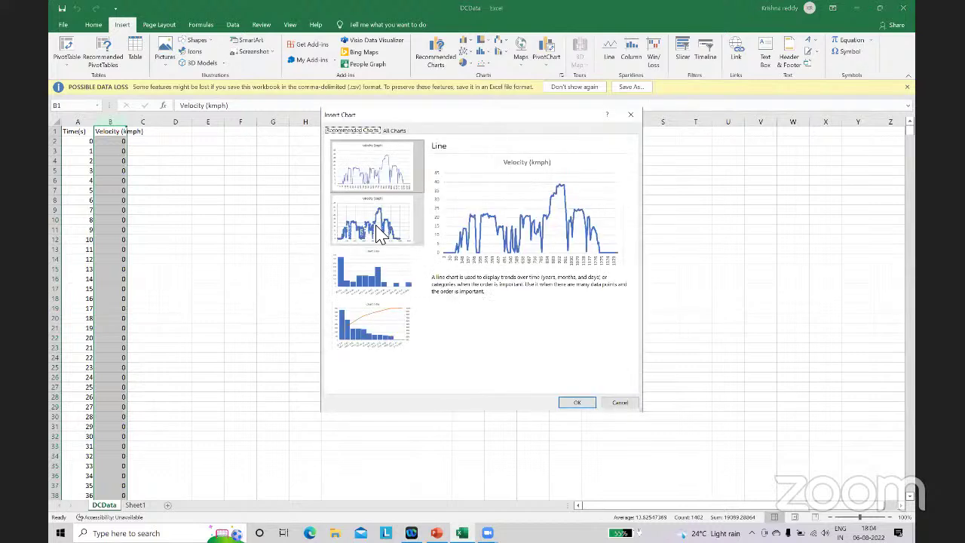
pyautogui.click(380, 234)
pyautogui.press('Up')
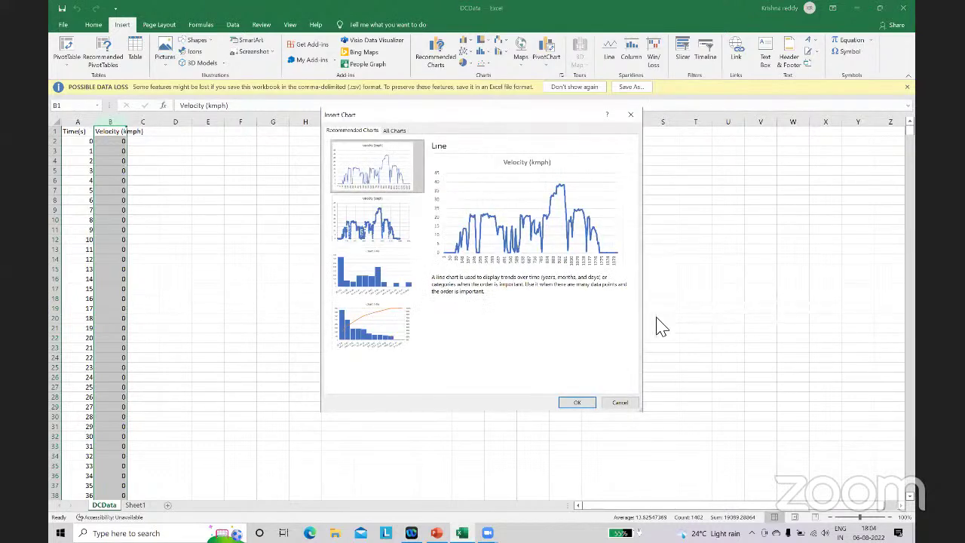
pyautogui.click(624, 404)
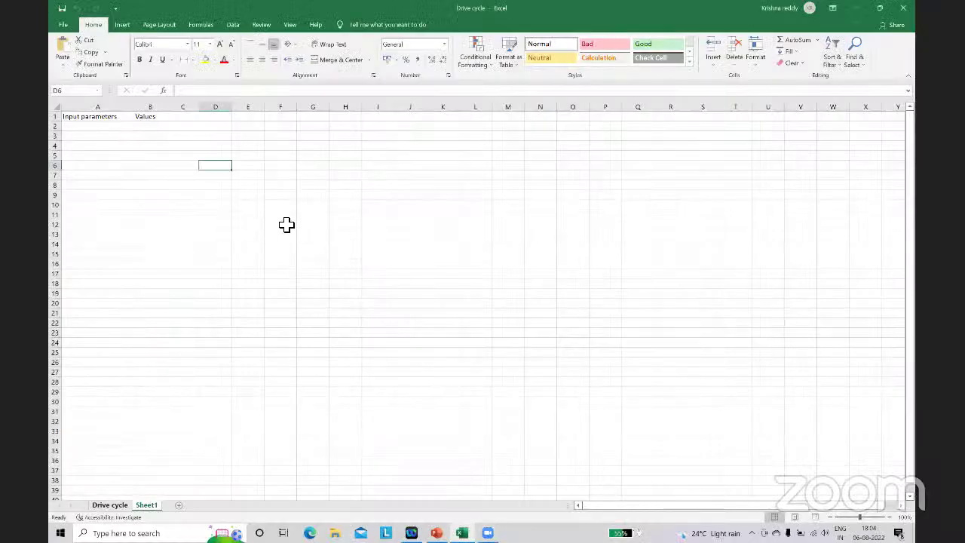
# Step: Insert a recommended line chart of the velocity column on the Drive cycle sheet
pyautogui.click(286, 224)
pyautogui.keyDown('ctrl'); pyautogui.click(118, 504); pyautogui.keyUp('ctrl')
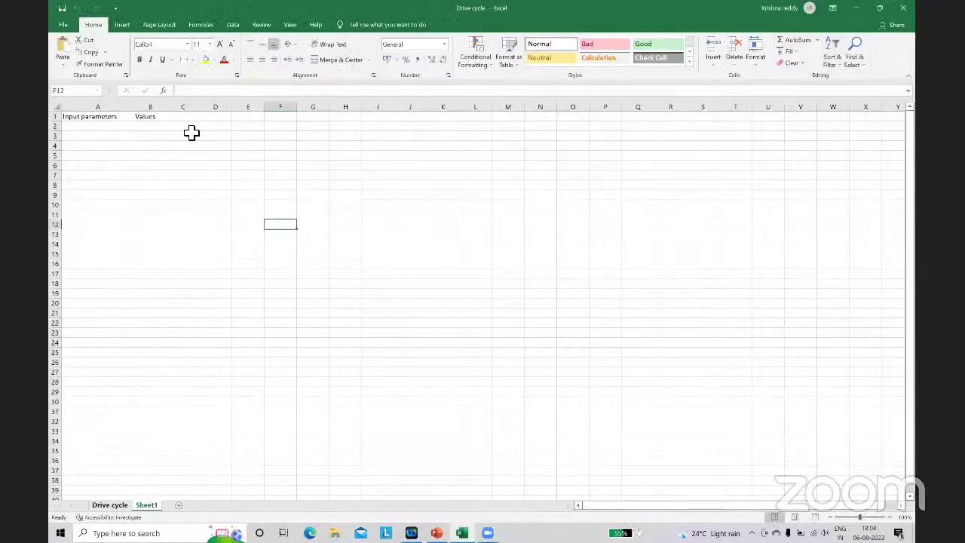
pyautogui.click(123, 111)
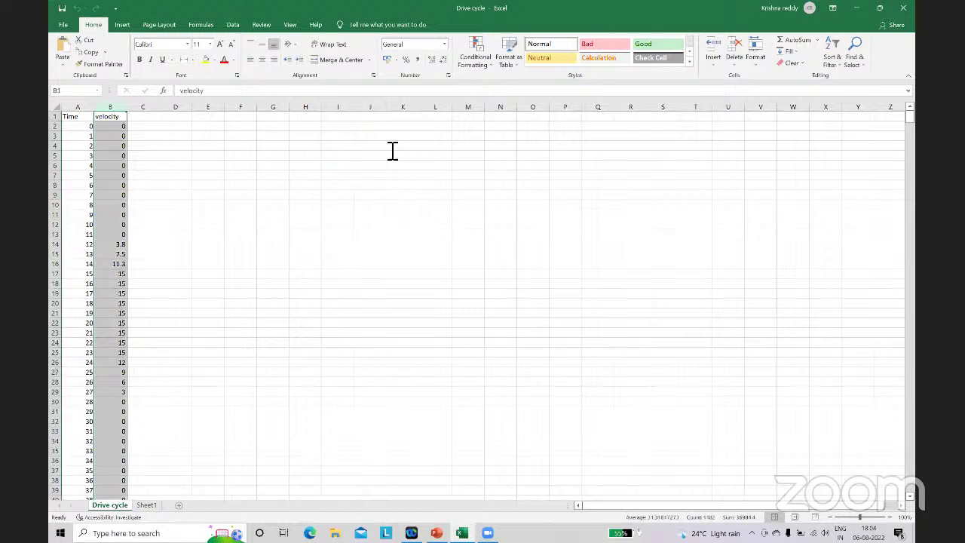
pyautogui.click(123, 25)
pyautogui.click(445, 54)
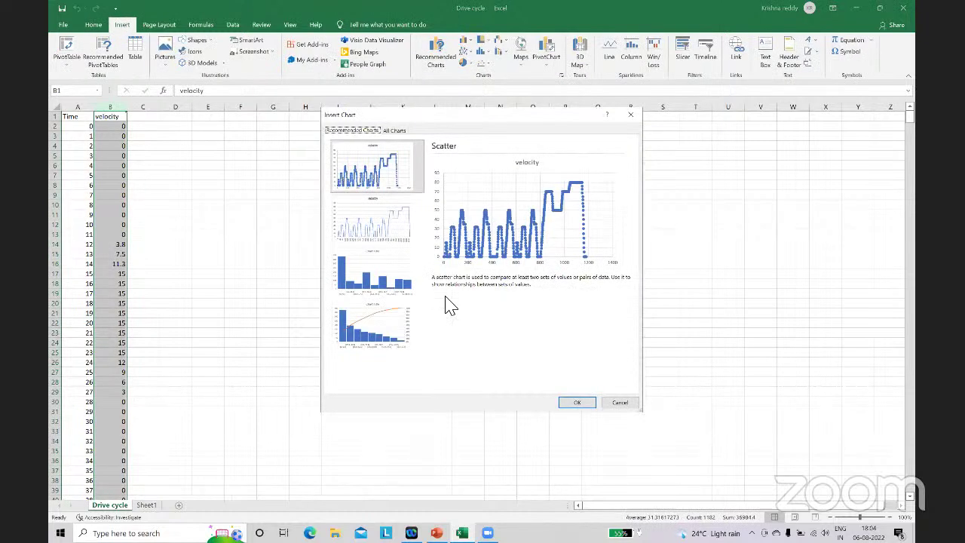
pyautogui.press('Down')
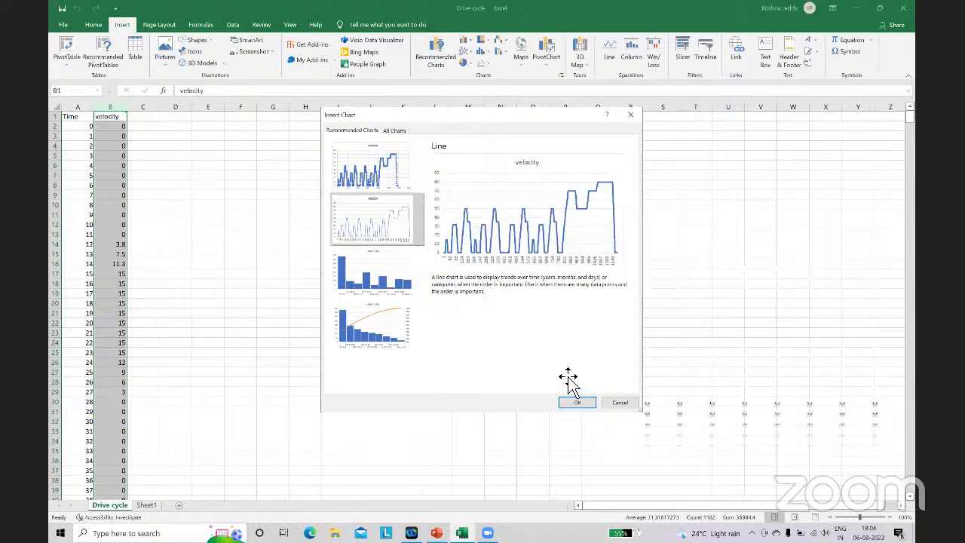
pyautogui.press('Return')
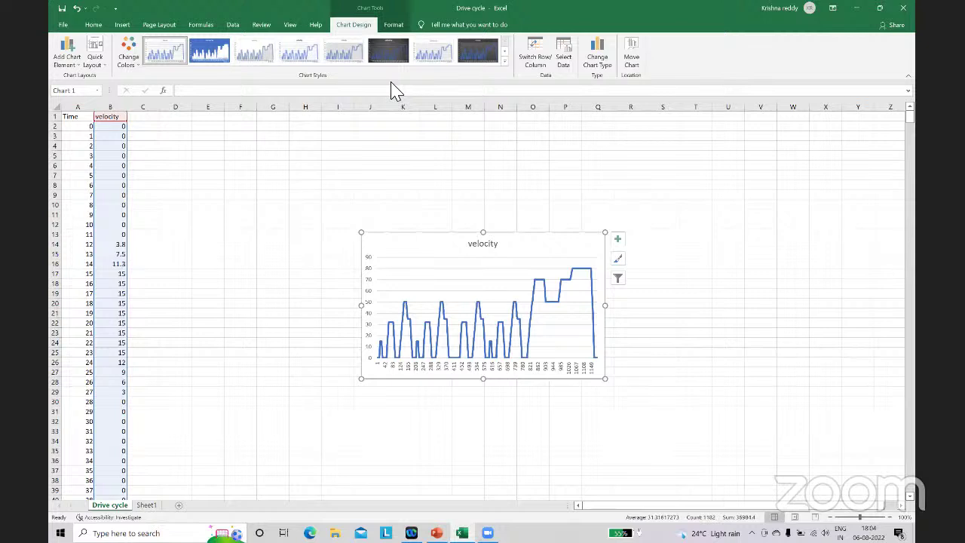
pyautogui.click(215, 176)
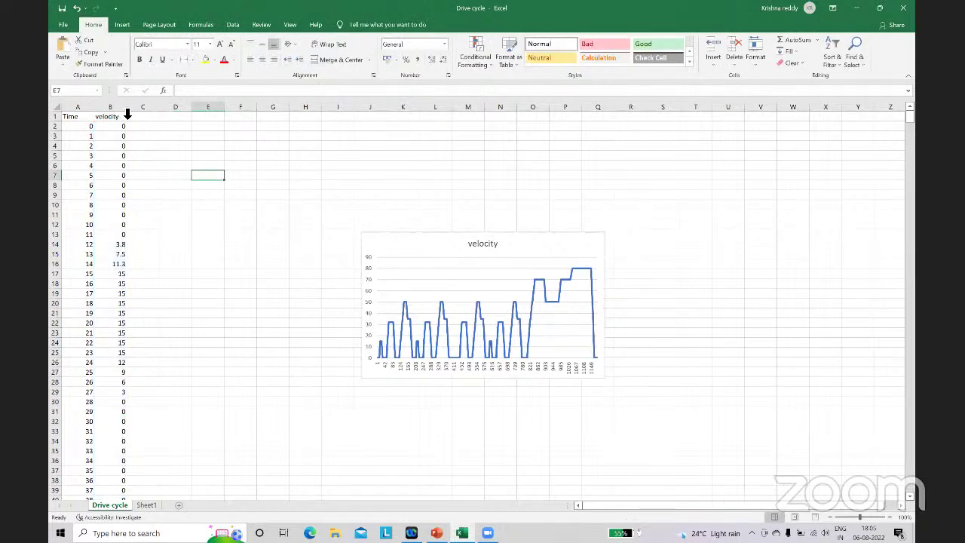
# Step: Handwrite V beside the chart's vertical axis and T below its horizontal axis, and delete the velocity chart
pyautogui.click(127, 114)
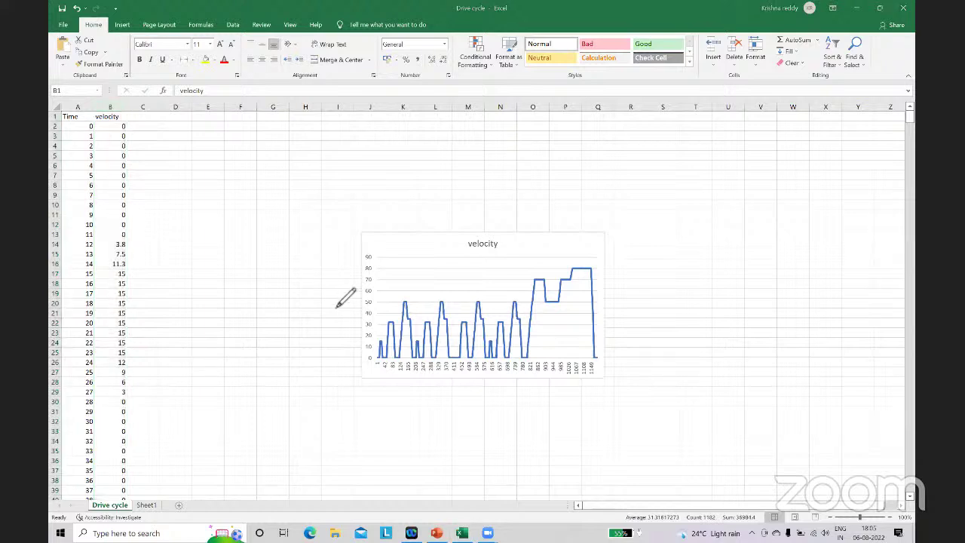
pyautogui.moveTo(331, 291); pyautogui.dragTo(349, 285)
pyautogui.moveTo(462, 387)
pyautogui.mouseDown()
pyautogui.moveTo(479, 385)
pyautogui.moveTo(471, 407)
pyautogui.mouseUp()
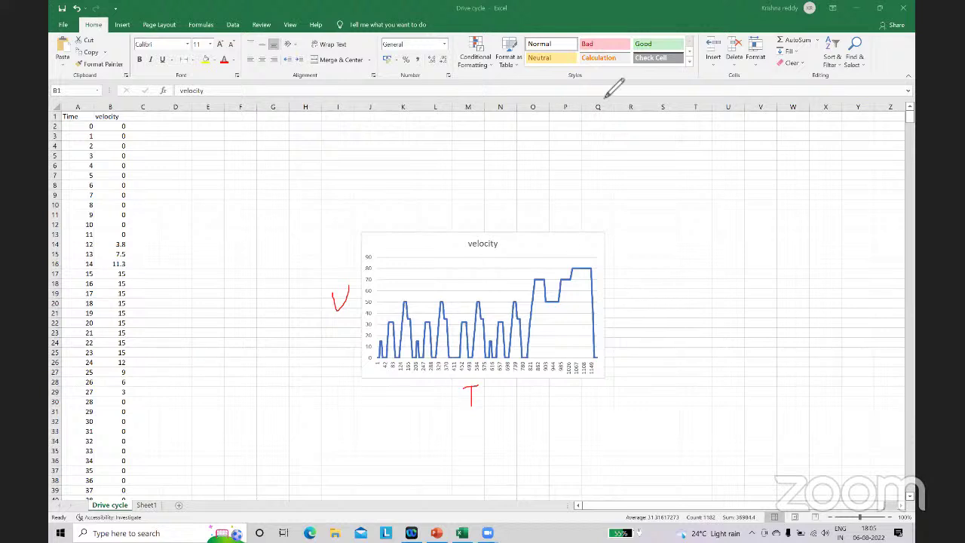
pyautogui.click(441, 249)
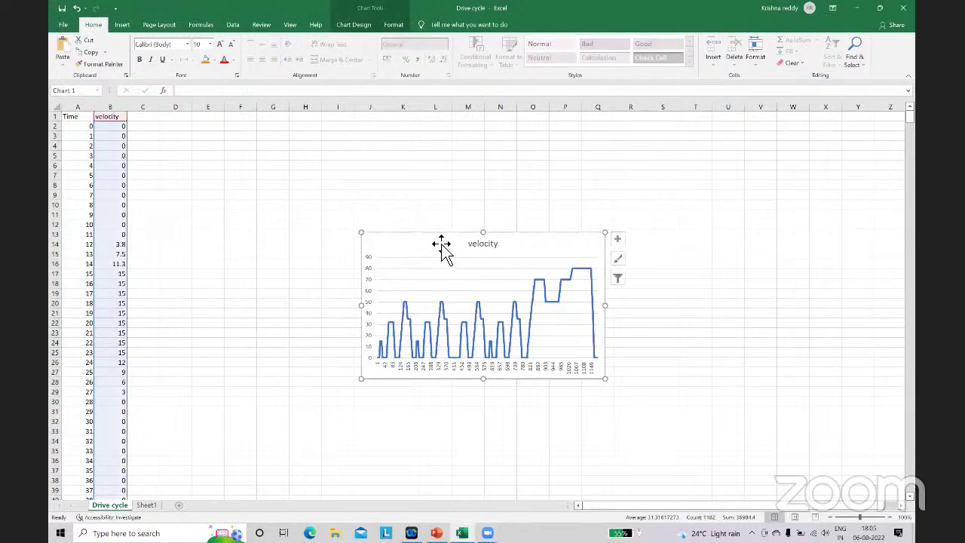
pyautogui.press('Delete')
# Step: On Sheet1 of the Drive cycle workbook, enter V_mass in A2 as the first input parameter
pyautogui.click(147, 504)
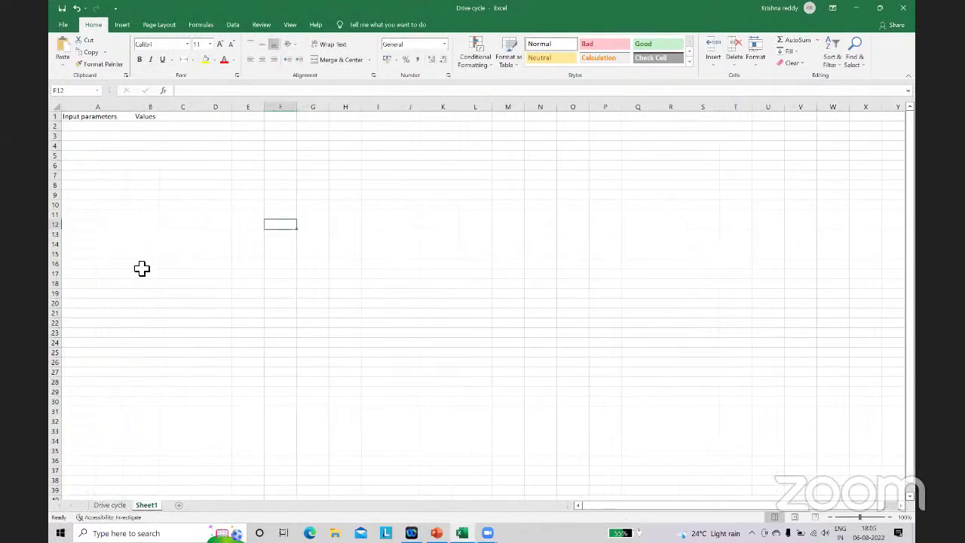
pyautogui.click(118, 128)
pyautogui.doubleClick(121, 132)
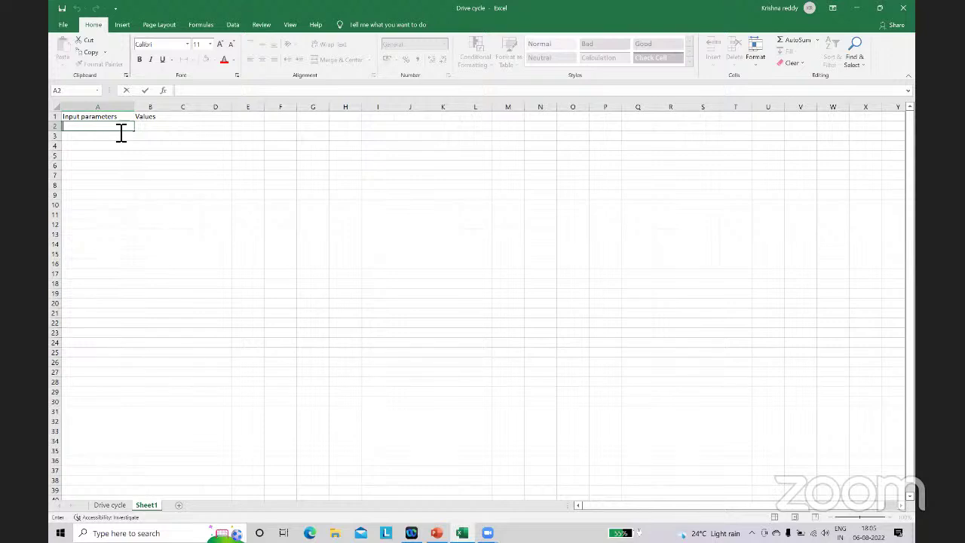
pyautogui.press('F2')
pyautogui.write('Vehicle')
pyautogui.press('BackSpace')
pyautogui.press('BackSpace')
pyautogui.press('BackSpace')
pyautogui.press('BackSpace')
pyautogui.press('BackSpace')
pyautogui.press('BackSpace')
pyautogui.write('_mass')
pyautogui.press('Return')
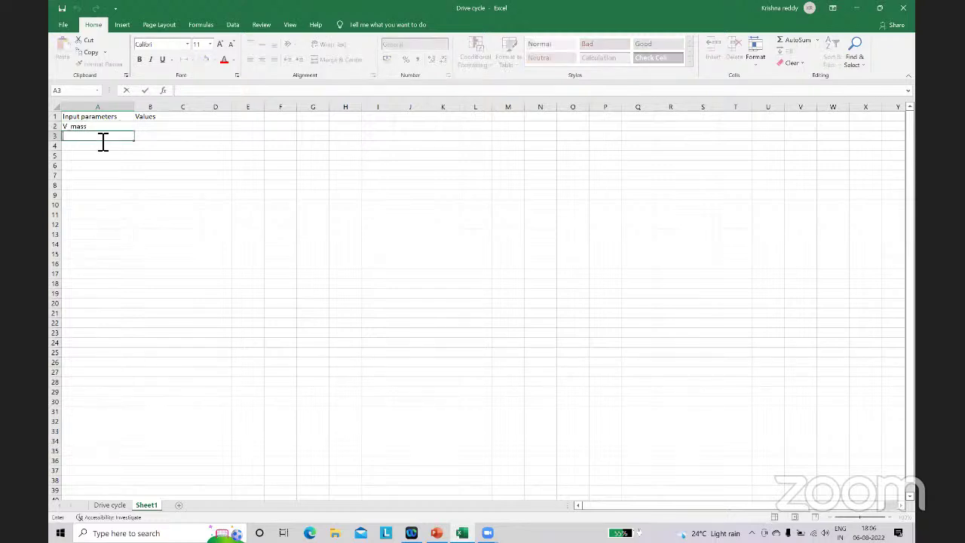
# Step: Enter the input parameter names D_mass in A3 and W_radius in A4
pyautogui.write('D_mass')
pyautogui.press('Return')
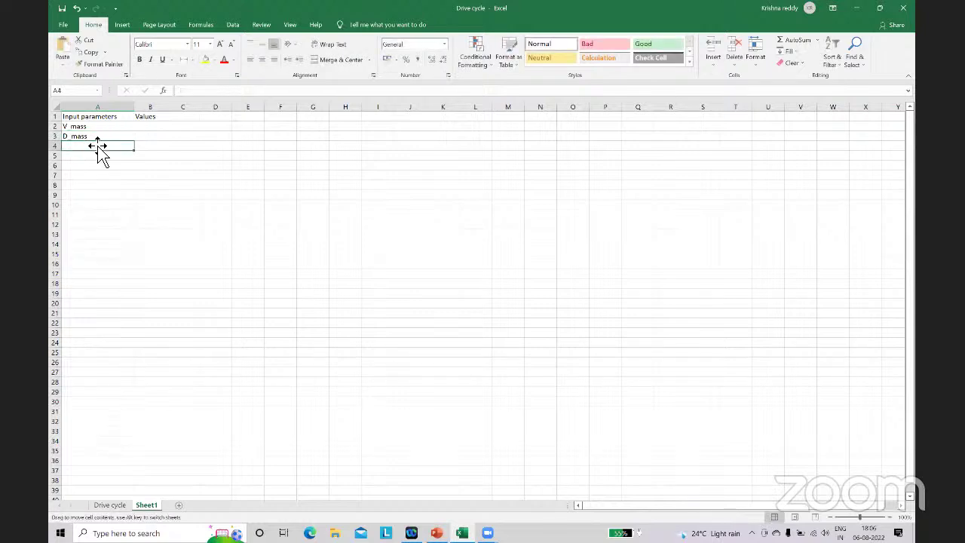
pyautogui.press('Up')
pyautogui.press('Up')
pyautogui.press('Up')
pyautogui.doubleClick(93, 149)
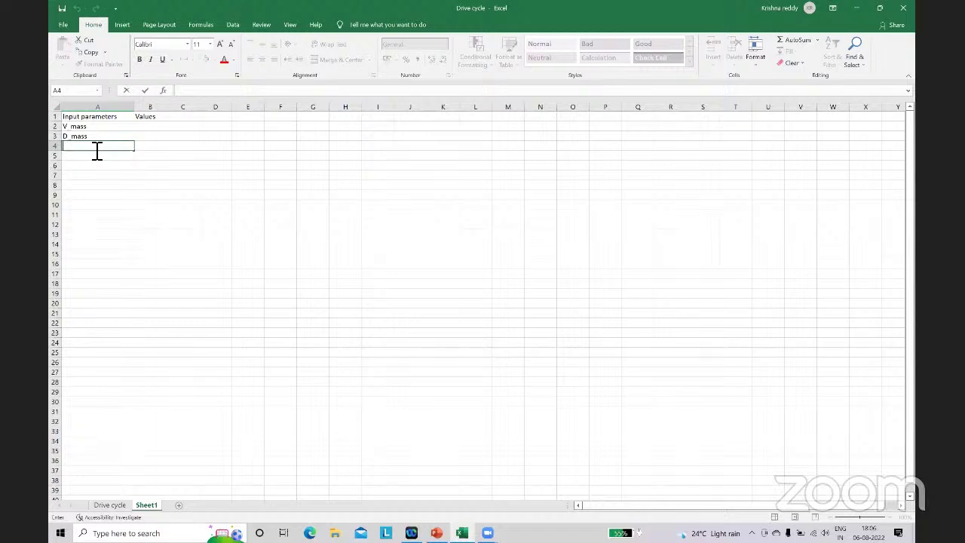
pyautogui.write('W_radius')
pyautogui.press('Return')
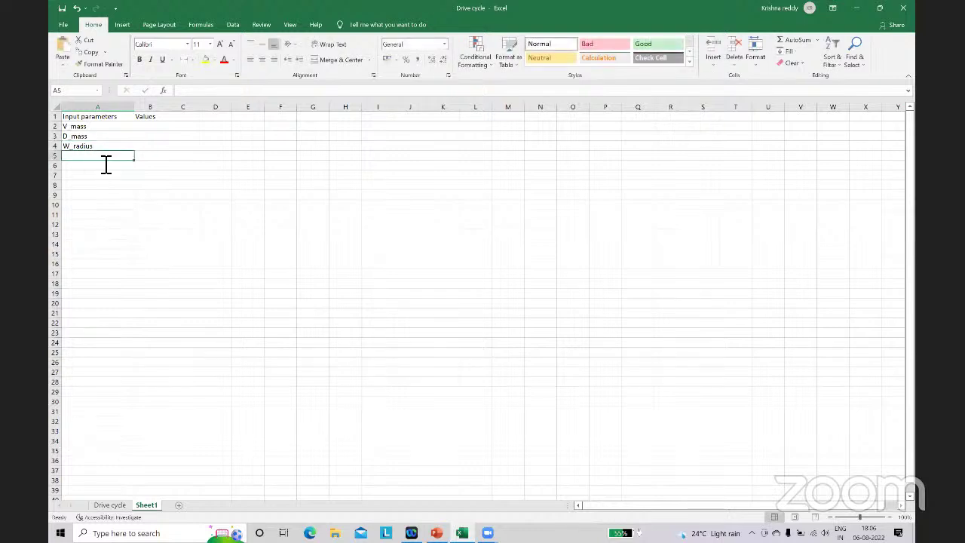
# Step: Enter the input parameter names Gradient_angle in A5 and Crr in A6
pyautogui.press('F2')
pyautogui.write('Grad')
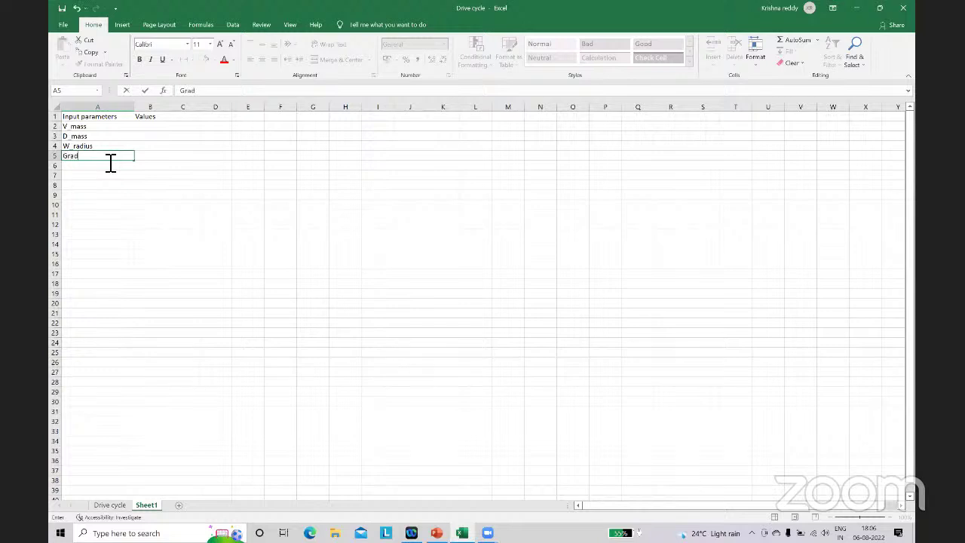
pyautogui.write('ient_angle')
pyautogui.press('Return')
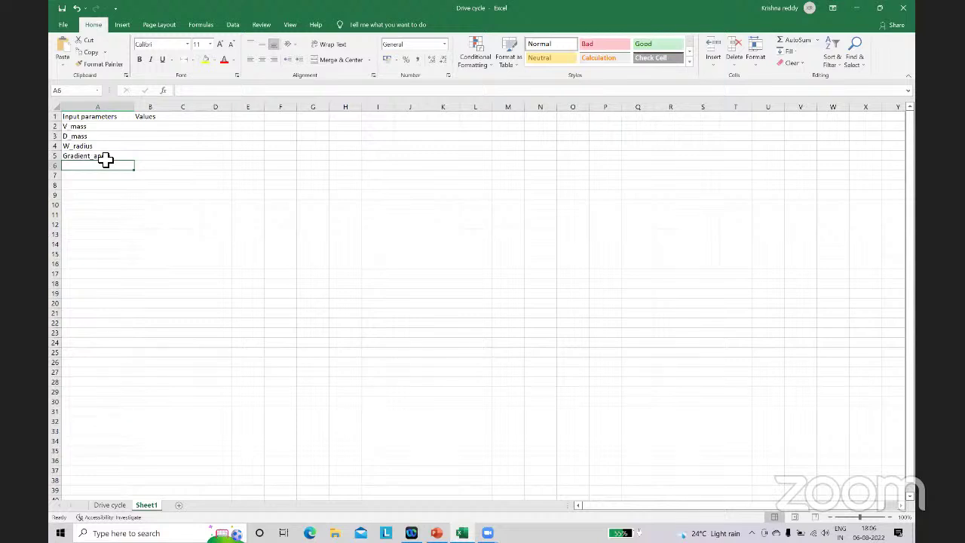
pyautogui.click(103, 157)
pyautogui.doubleClick(110, 168)
pyautogui.write('Crr')
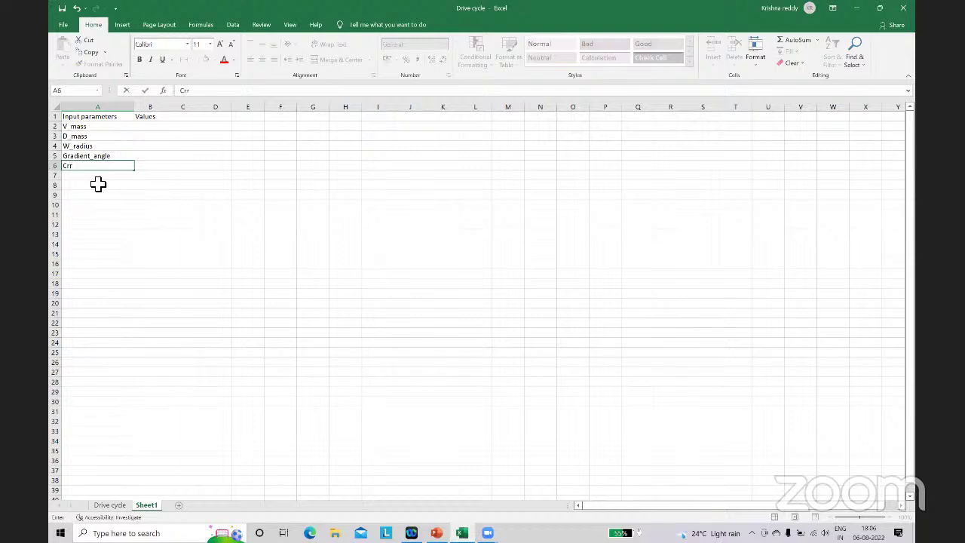
# Step: Enter the input parameter names Rho( air_den) in A7 and F_area in A8
pyautogui.doubleClick(101, 178)
pyautogui.write('Rho')
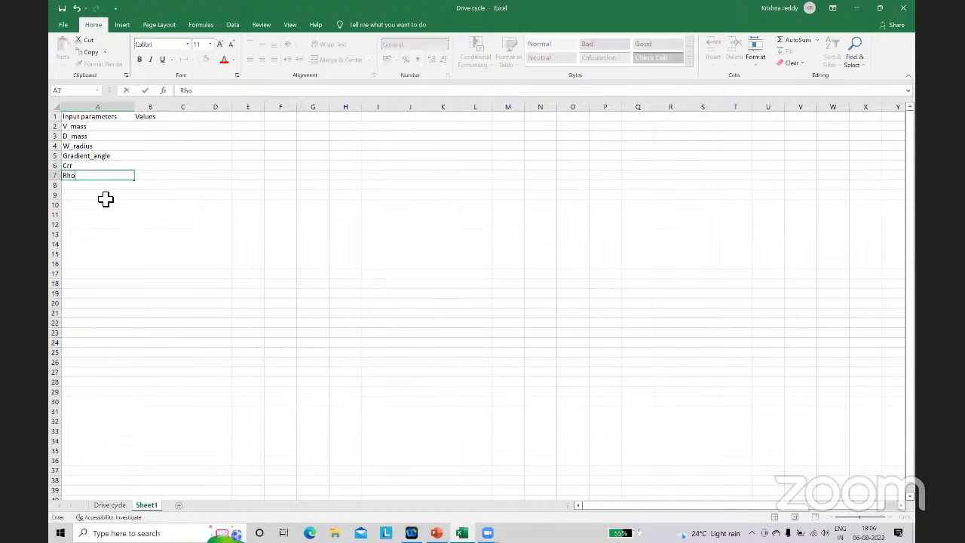
pyautogui.write('( air_den')
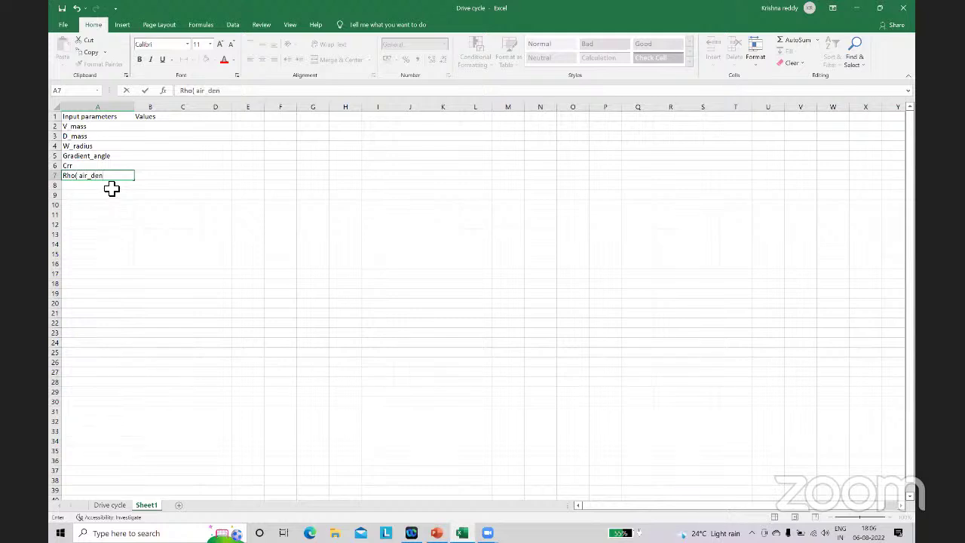
pyautogui.write(')')
pyautogui.doubleClick(109, 192)
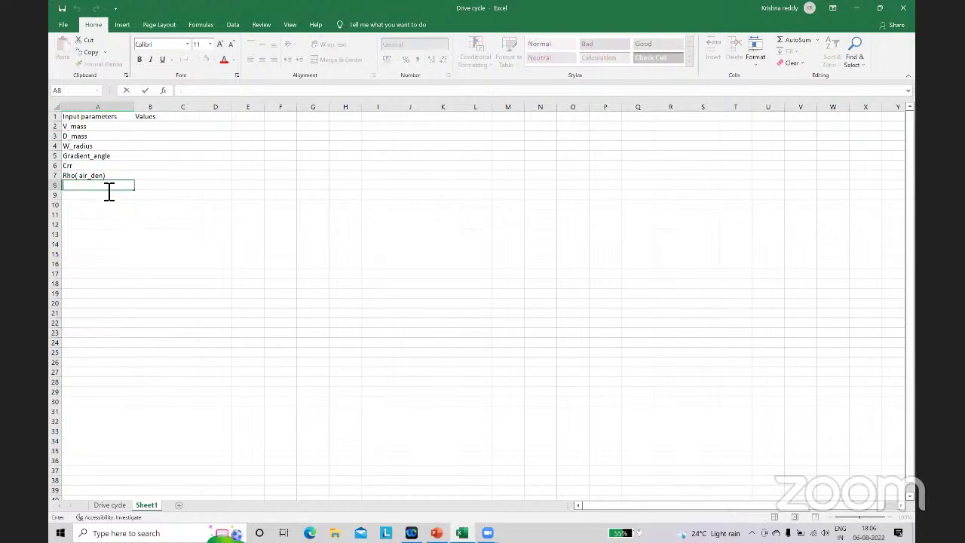
pyautogui.write('F_area')
pyautogui.press('Return')
# Step: Enter the input parameter names Cd, Tran_eff and Motor_eff in cells A9 to A11
pyautogui.doubleClick(96, 198)
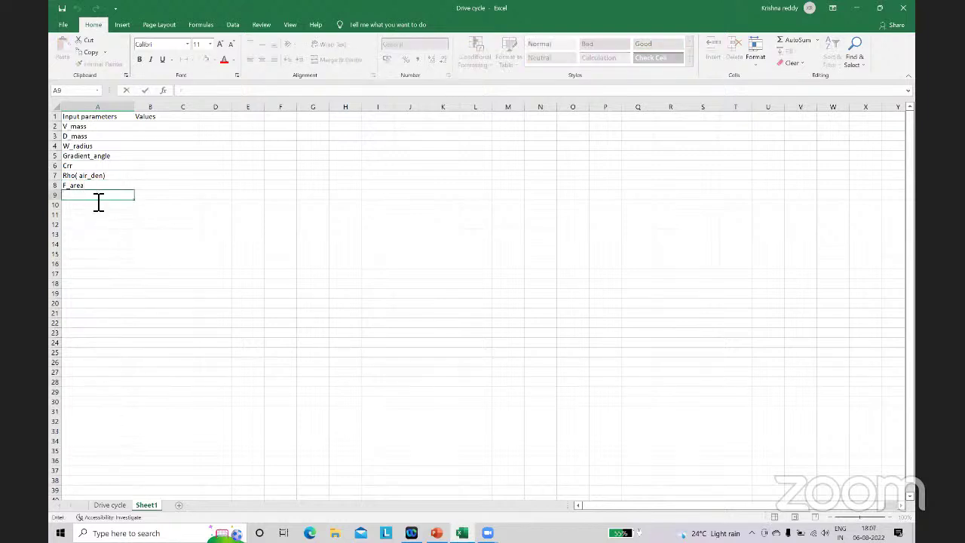
pyautogui.write('Cd')
pyautogui.press('Return')
pyautogui.doubleClick(113, 206)
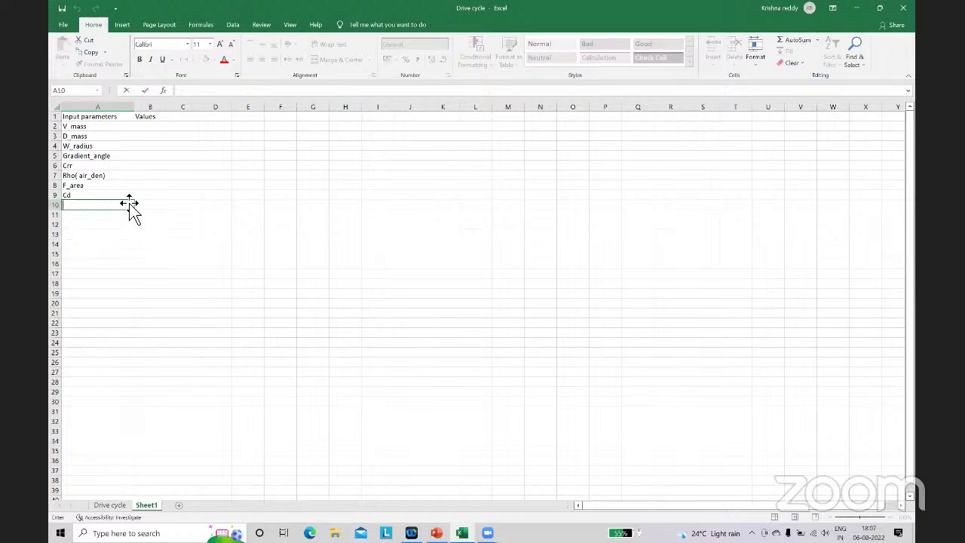
pyautogui.write('Tran_eff')
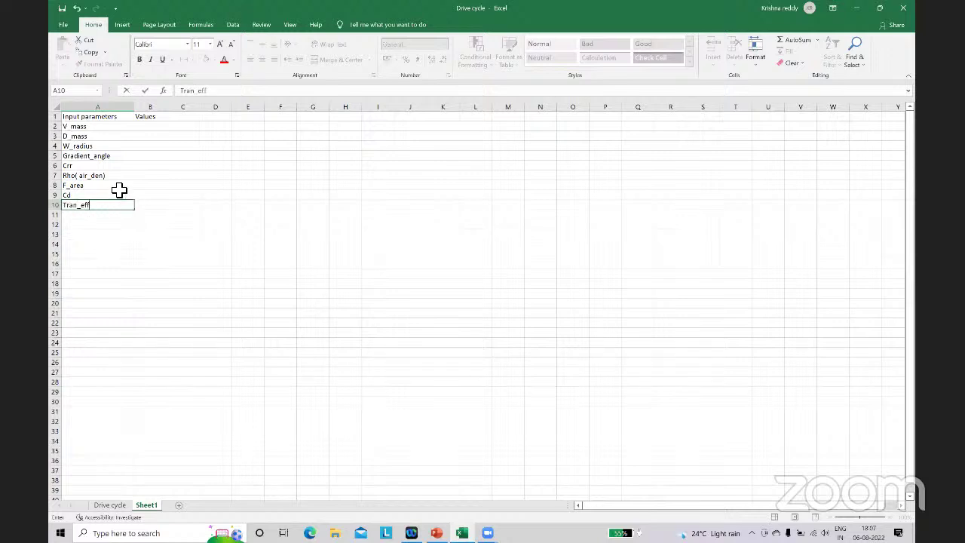
pyautogui.doubleClick(117, 219)
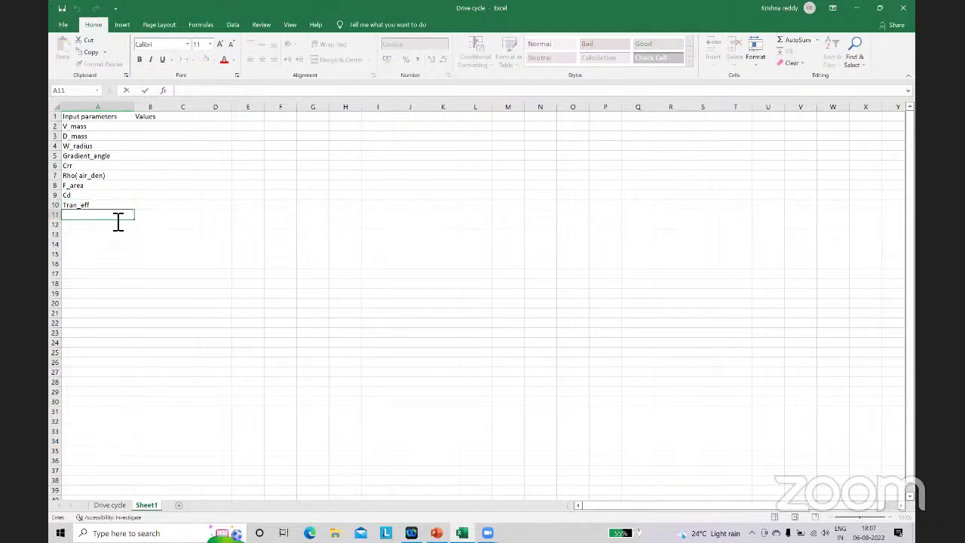
pyautogui.write('Motor_eff')
pyautogui.press('Return')
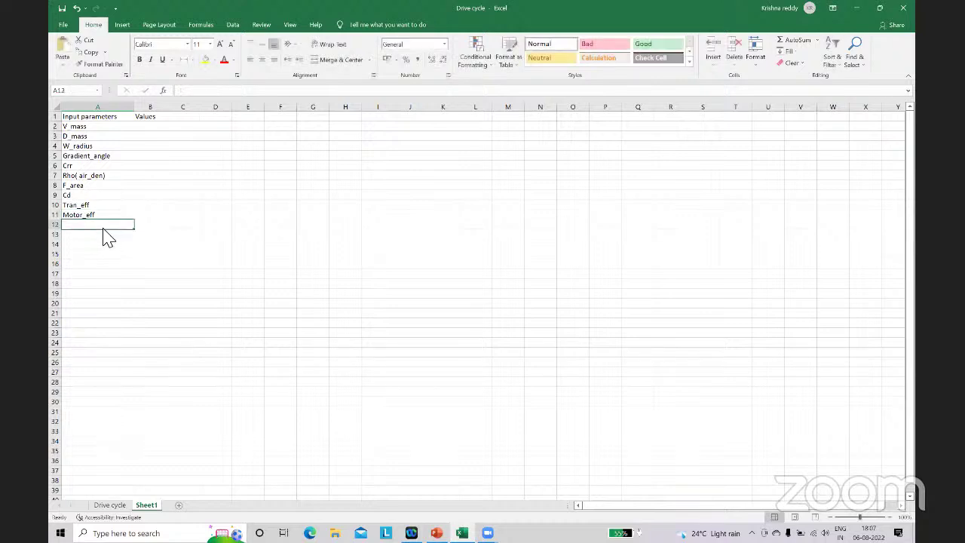
# Step: Enter the input parameter name MC_eff in cell A12
pyautogui.write('MC')
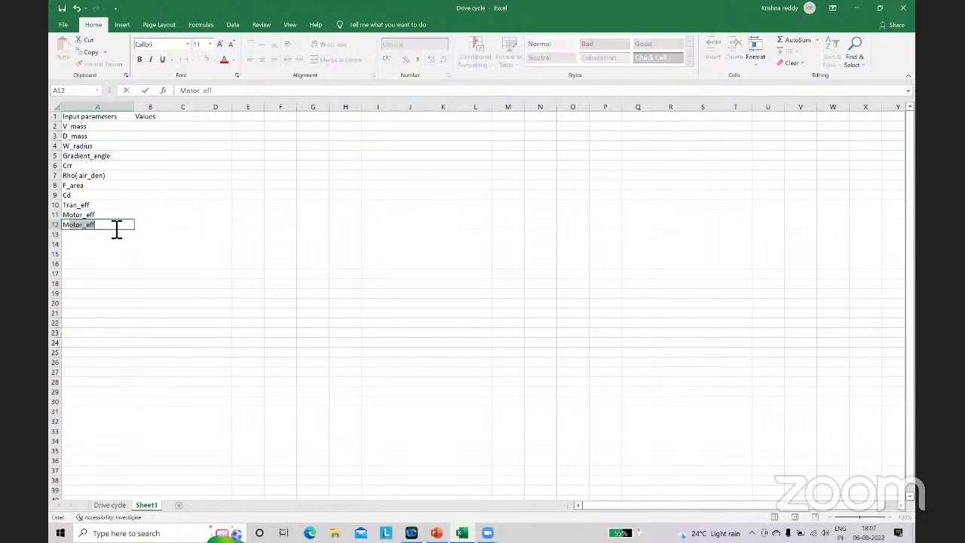
pyautogui.write('_eff')
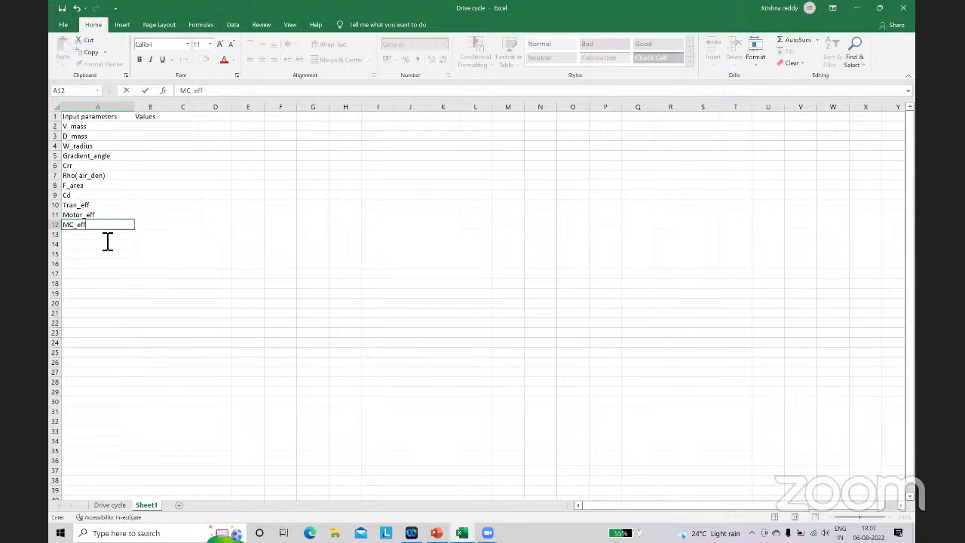
pyautogui.press('Return')
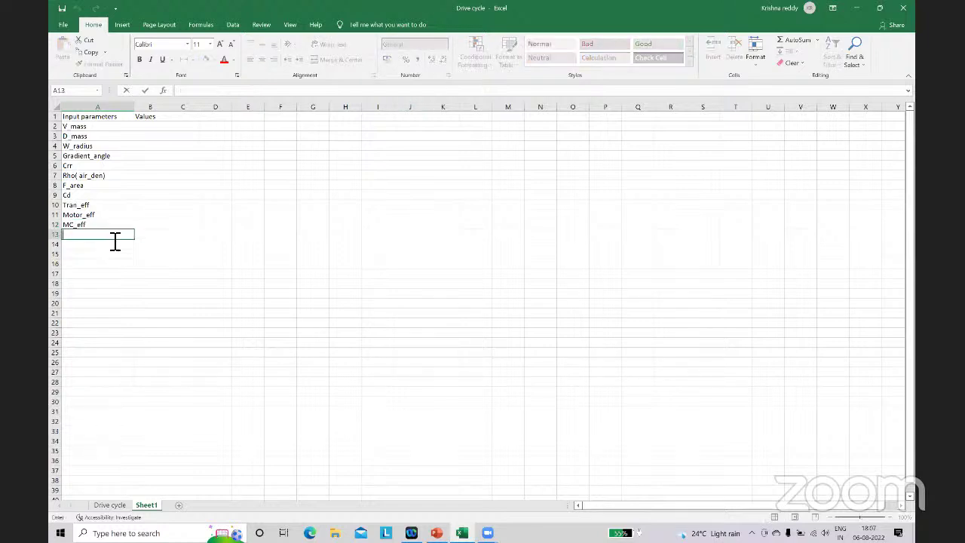
# Step: Handwrite the abbreviations GVW and GVM in red as screen annotations over the empty cells
pyautogui.moveTo(391, 215); pyautogui.dragTo(412, 272)
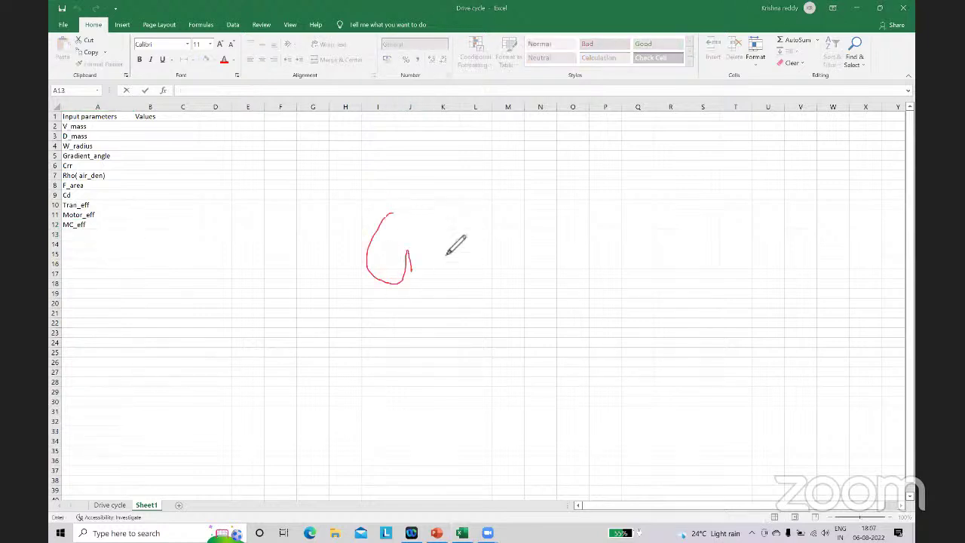
pyautogui.moveTo(428, 226)
pyautogui.mouseDown()
pyautogui.moveTo(445, 224)
pyautogui.moveTo(485, 264)
pyautogui.moveTo(495, 217)
pyautogui.mouseUp()
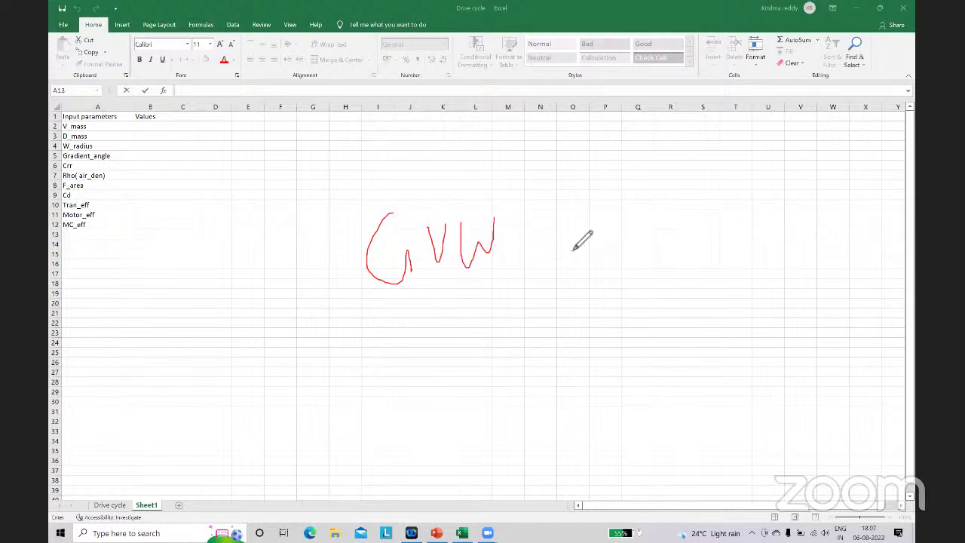
pyautogui.moveTo(603, 213)
pyautogui.mouseDown()
pyautogui.moveTo(596, 248)
pyautogui.moveTo(631, 259)
pyautogui.mouseUp()
pyautogui.moveTo(646, 225)
pyautogui.mouseDown()
pyautogui.moveTo(731, 211)
pyautogui.moveTo(743, 235)
pyautogui.mouseUp()
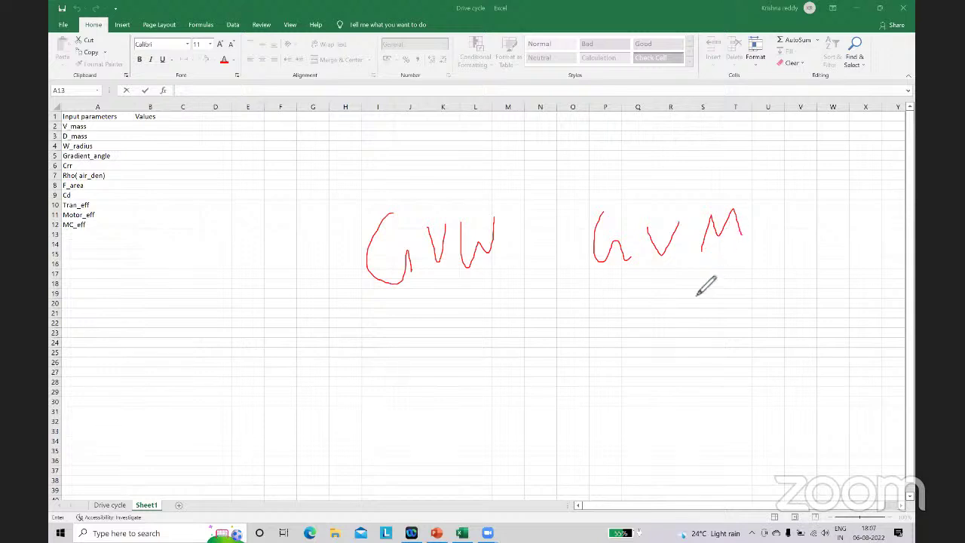
# Step: Annotate an arrow from GVM to the handwritten expression (V_mass + D_mass) x g, with 9.81 beneath the g
pyautogui.moveTo(658, 276)
pyautogui.mouseDown()
pyautogui.moveTo(662, 323)
pyautogui.moveTo(670, 307)
pyautogui.mouseUp()
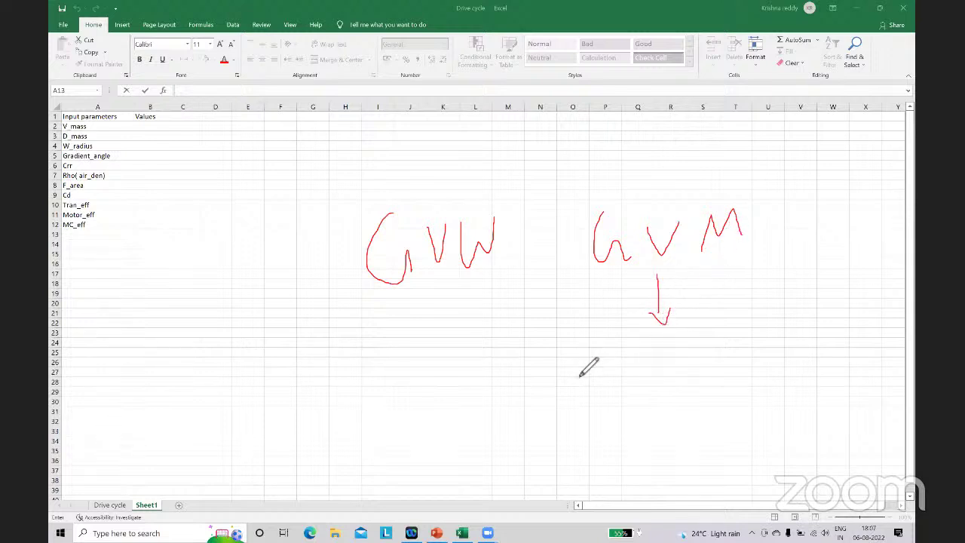
pyautogui.moveTo(570, 343)
pyautogui.mouseDown()
pyautogui.moveTo(593, 398)
pyautogui.moveTo(653, 380)
pyautogui.moveTo(704, 387)
pyautogui.moveTo(789, 377)
pyautogui.moveTo(792, 400)
pyautogui.moveTo(767, 386)
pyautogui.mouseUp()
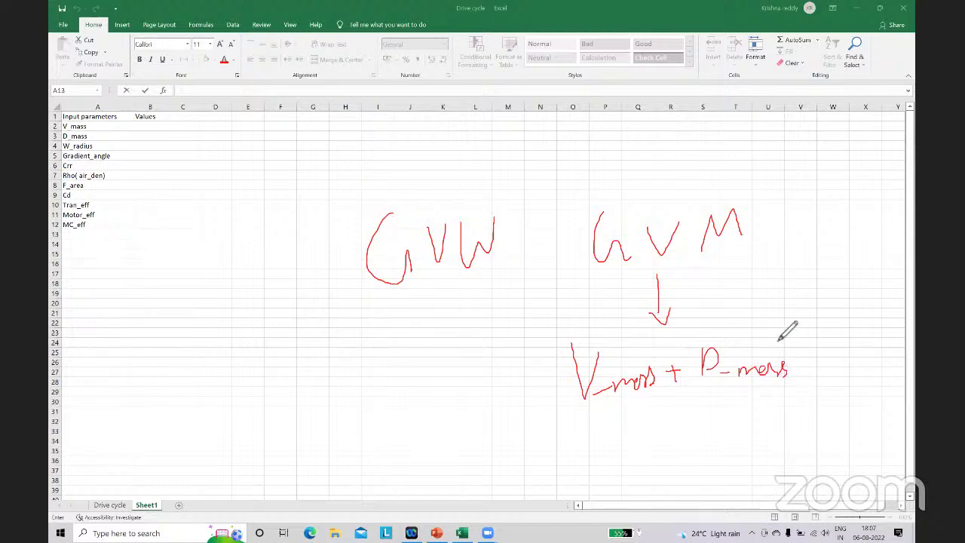
pyautogui.moveTo(578, 336)
pyautogui.mouseDown()
pyautogui.moveTo(574, 417)
pyautogui.moveTo(620, 405)
pyautogui.mouseUp()
pyautogui.moveTo(790, 337); pyautogui.dragTo(794, 398)
pyautogui.moveTo(830, 354)
pyautogui.mouseDown()
pyautogui.moveTo(814, 383)
pyautogui.moveTo(851, 367)
pyautogui.moveTo(855, 408)
pyautogui.moveTo(894, 406)
pyautogui.mouseUp()
pyautogui.click(868, 403)
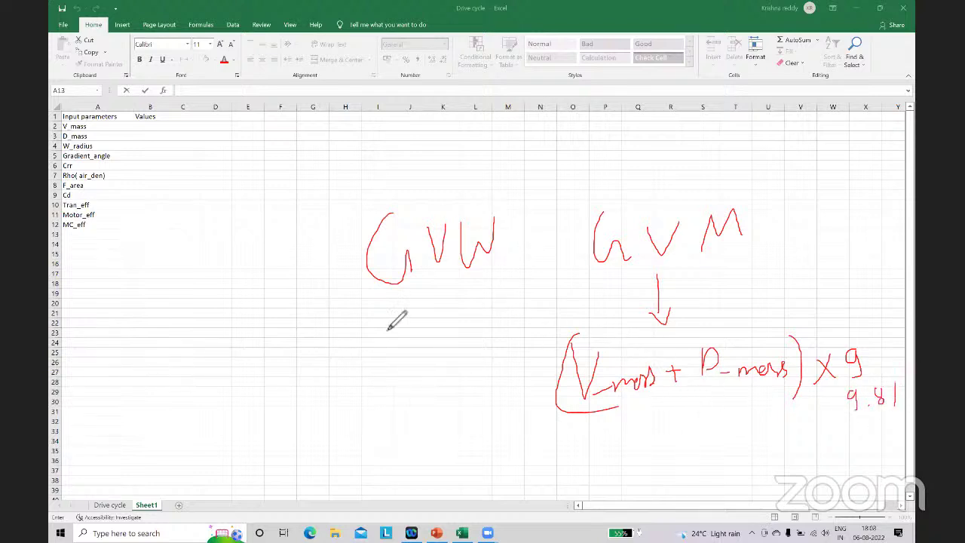
pyautogui.moveTo(394, 316); pyautogui.dragTo(519, 232)
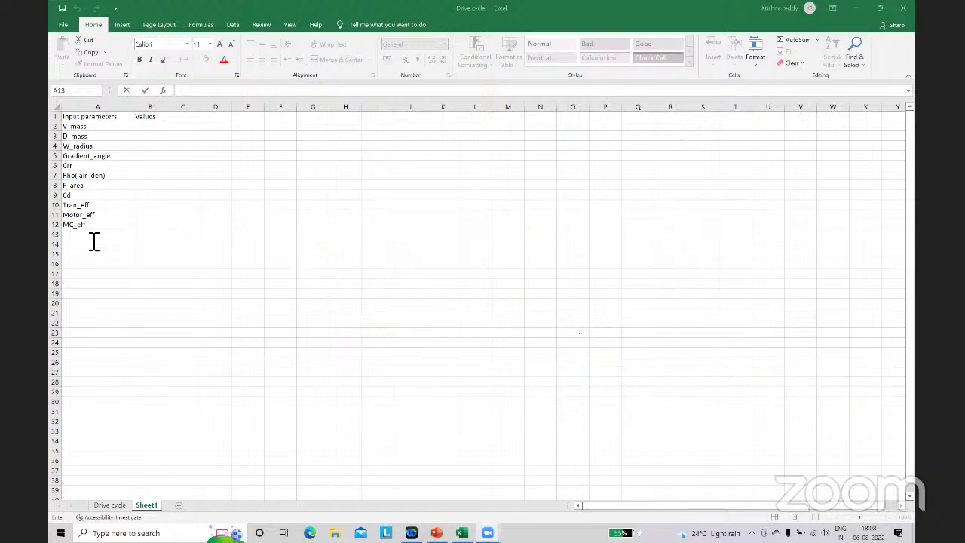
# Step: Enter the input parameter name GVM in cell A13
pyautogui.doubleClick(94, 238)
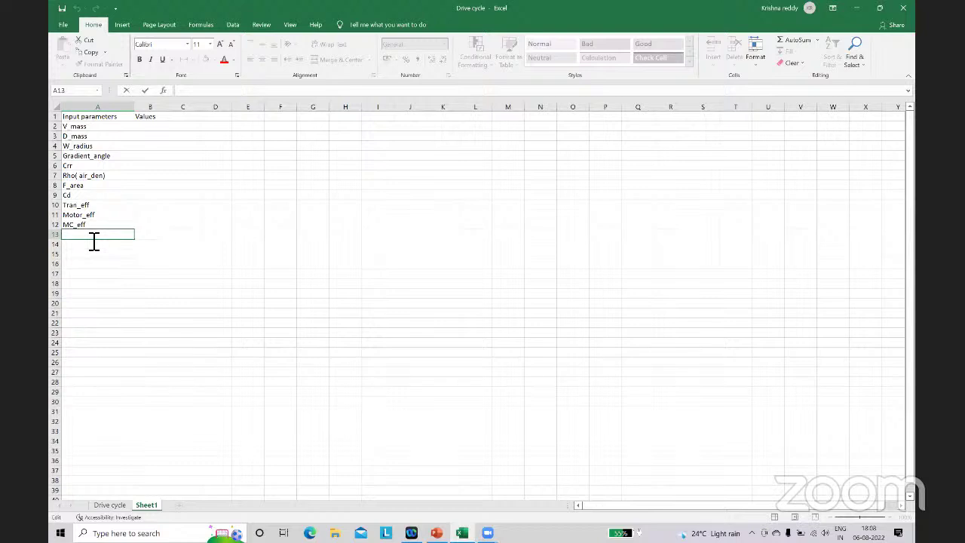
pyautogui.write('GVM')
pyautogui.press('Return')
# Step: Enter the input parameter name GVW in cell A14
pyautogui.write('GVM')
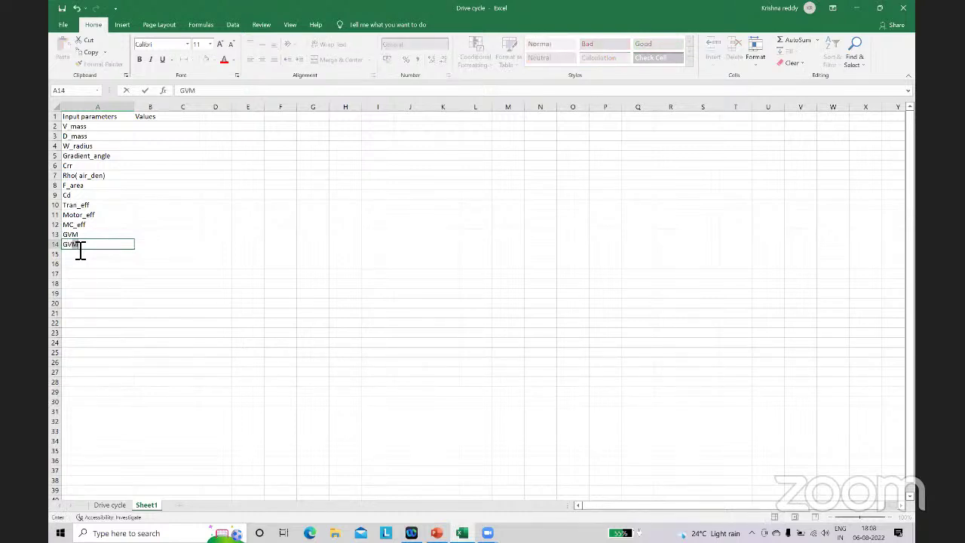
pyautogui.press('BackSpace')
pyautogui.write('W')
pyautogui.press('Return')
# Step: Replace the parameter name in A14 with g and enter GVW in A15
pyautogui.doubleClick(93, 248)
pyautogui.moveTo(79, 245); pyautogui.dragTo(65, 254)
pyautogui.press('BackSpace')
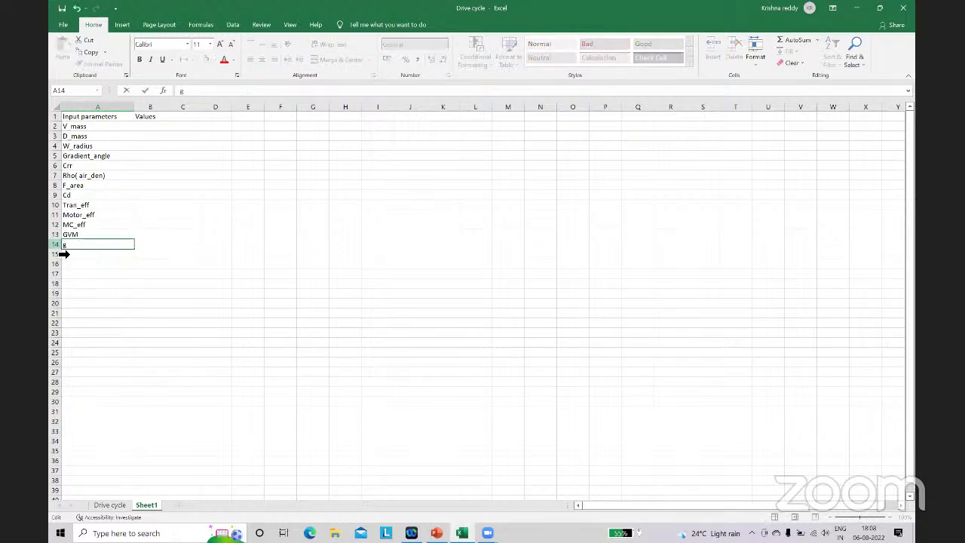
pyautogui.write('g')
pyautogui.press('Return')
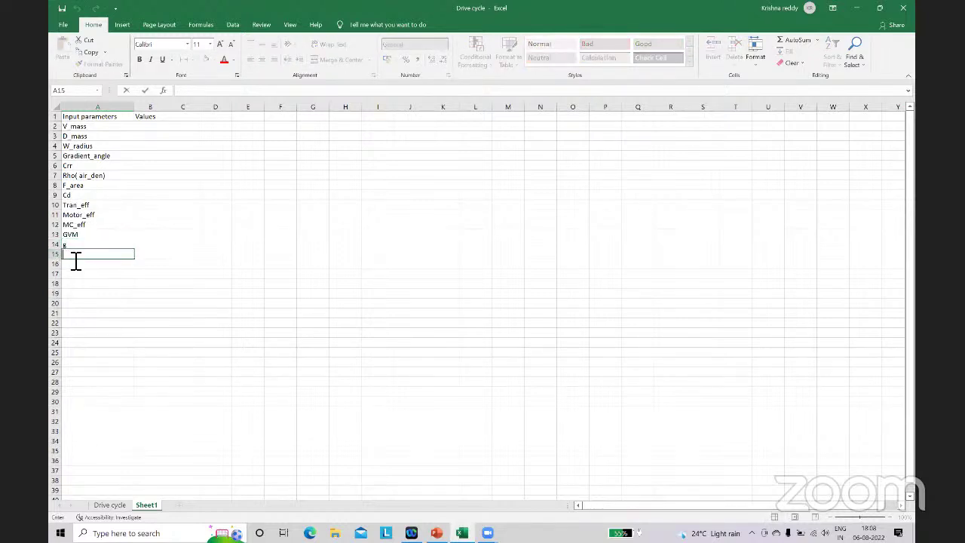
pyautogui.write('GVW')
# Step: Enter 111 as the V_mass value in B2 and 80 as the D_mass value in B3
pyautogui.doubleClick(160, 127)
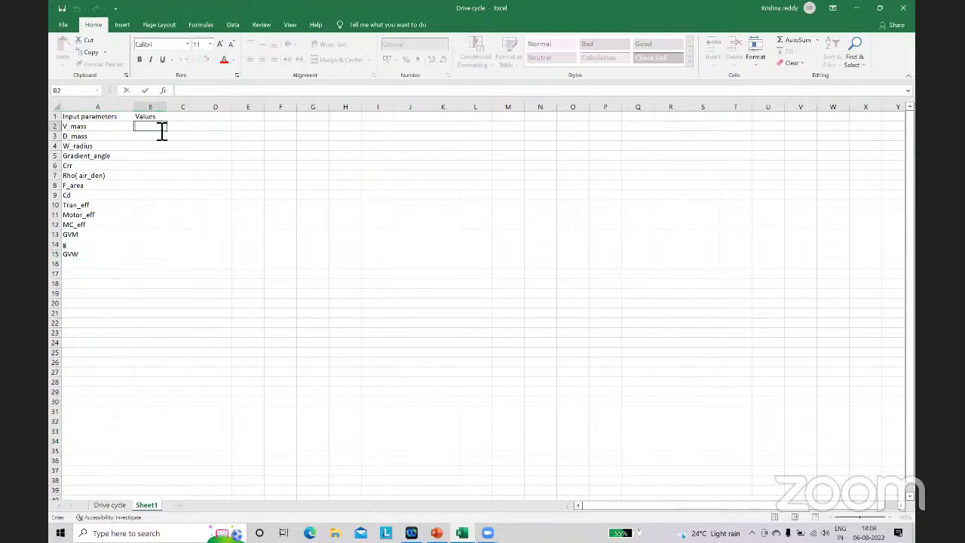
pyautogui.write('111')
pyautogui.press('Return')
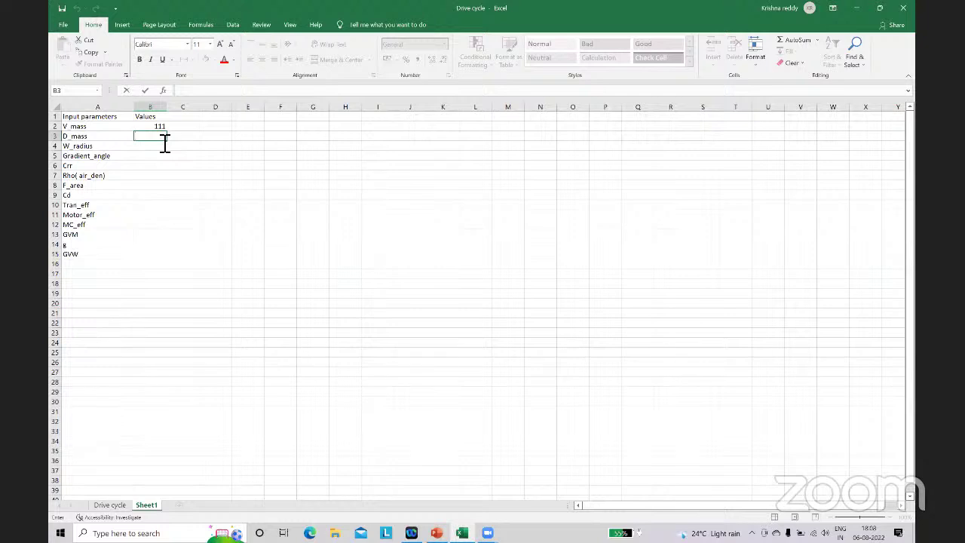
pyautogui.write('80')
pyautogui.press('Return')
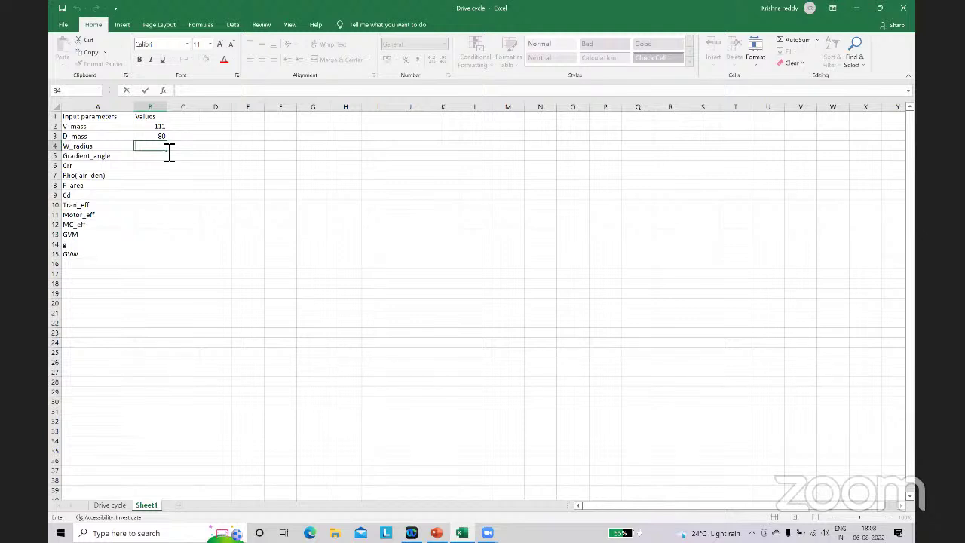
# Step: Enter 0.1524 as the W_radius value in B4 and 0 as the Gradient_angle value in B5
pyautogui.write('0.1524')
pyautogui.click(153, 157)
pyautogui.doubleClick(157, 161)
pyautogui.write('0')
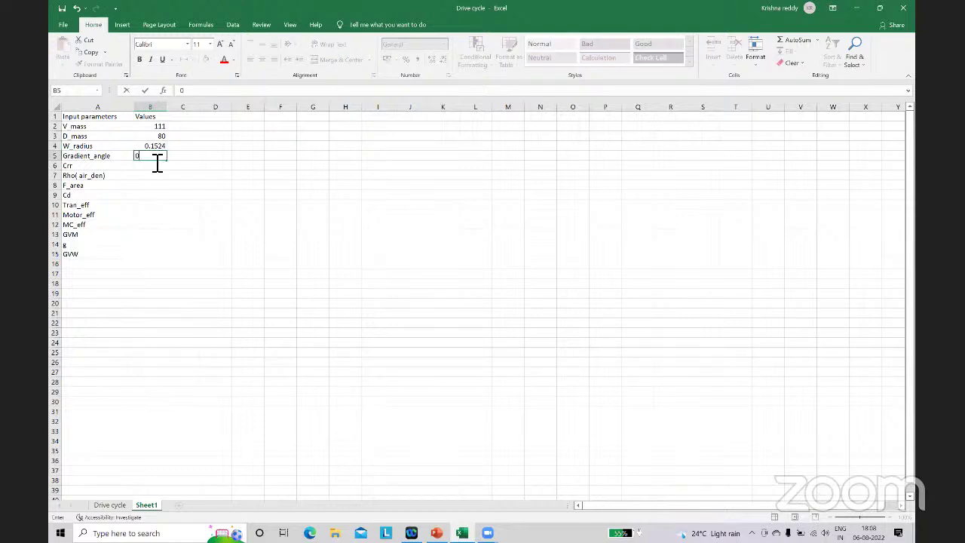
# Step: Enter 0.015 as the Crr value in B6 and 1.22 as the air density value in B7
pyautogui.click(166, 168)
pyautogui.doubleClick(169, 170)
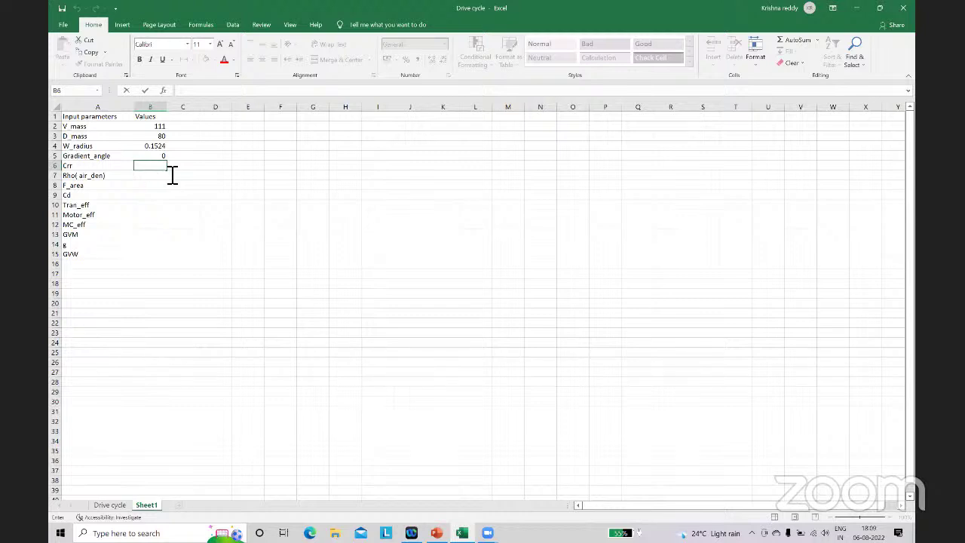
pyautogui.click(168, 172)
pyautogui.write('0.015')
pyautogui.click(162, 177)
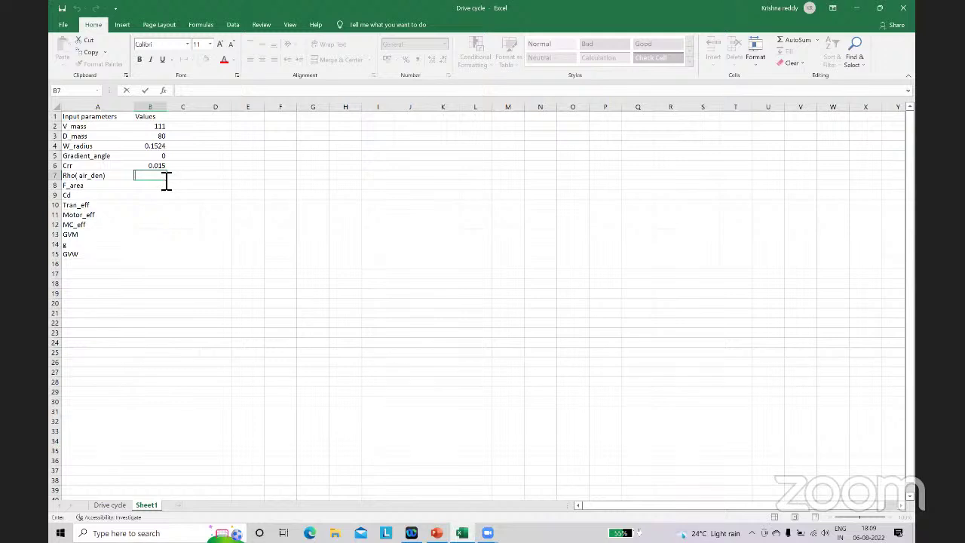
pyautogui.write('1.22')
pyautogui.press('Return')
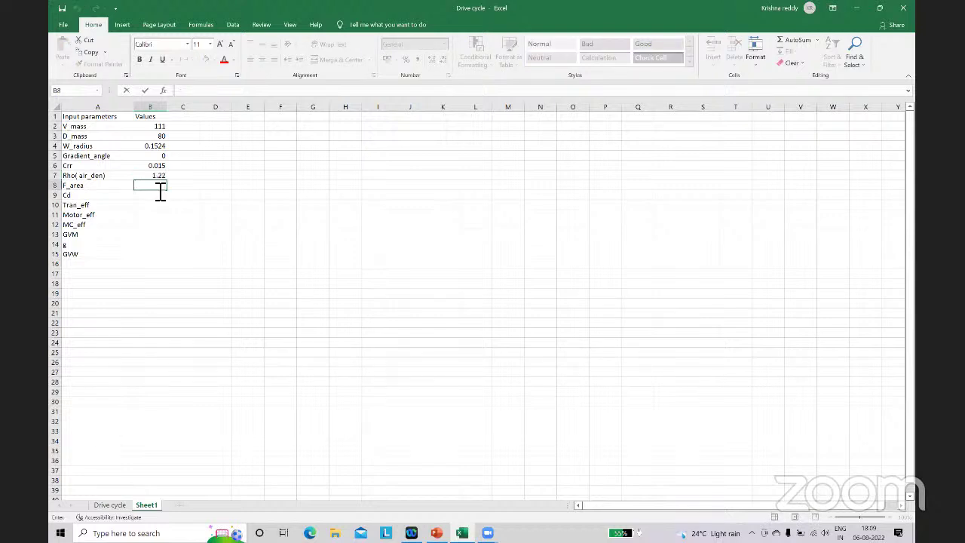
# Step: Enter 0.875 as the F_area value in B8 and 0.22 as the Cd value in B9
pyautogui.write('0.875')
pyautogui.press('Return')
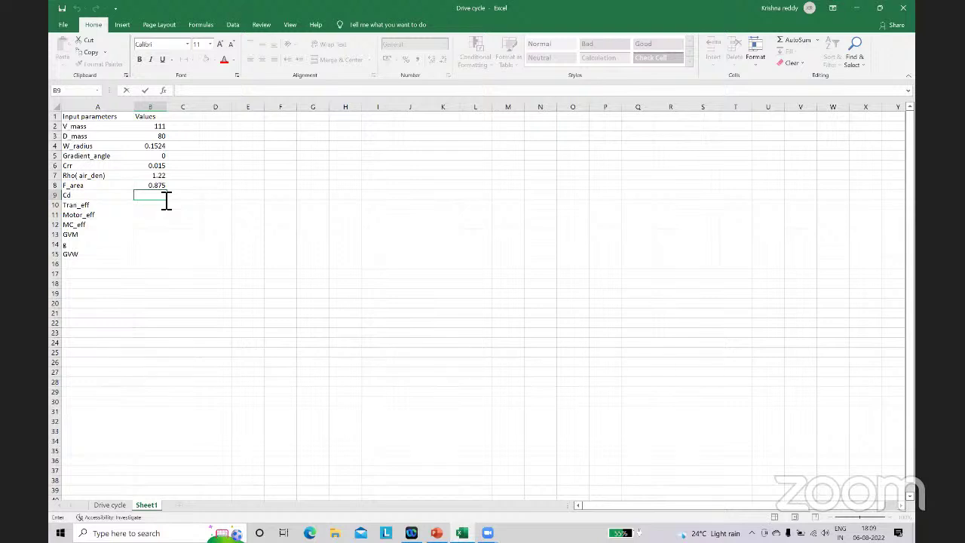
pyautogui.write('0.22')
# Step: Enter 0.85 as the Tran_eff value in B10 and 0.9 as the Motor_eff value in B11
pyautogui.click(160, 208)
pyautogui.doubleClick(167, 210)
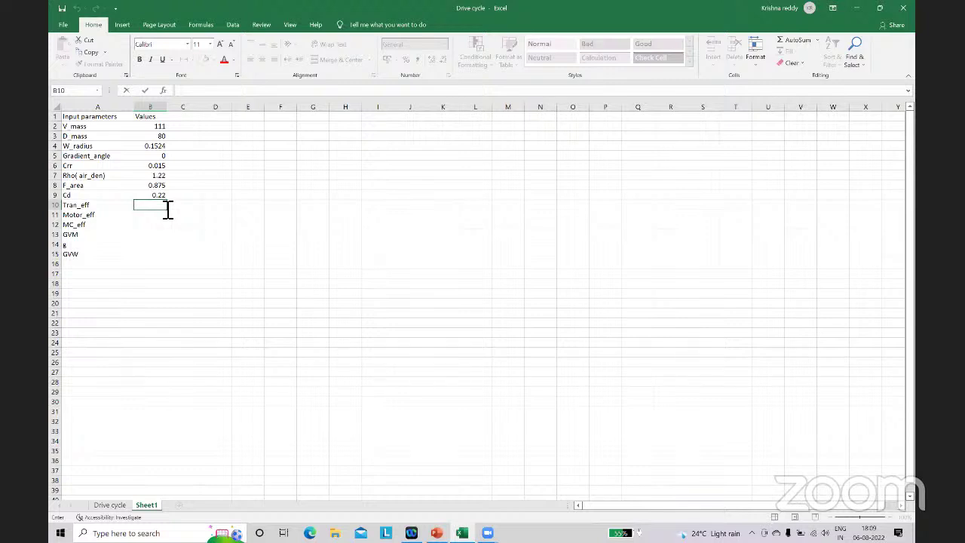
pyautogui.write('0.85')
pyautogui.click(169, 217)
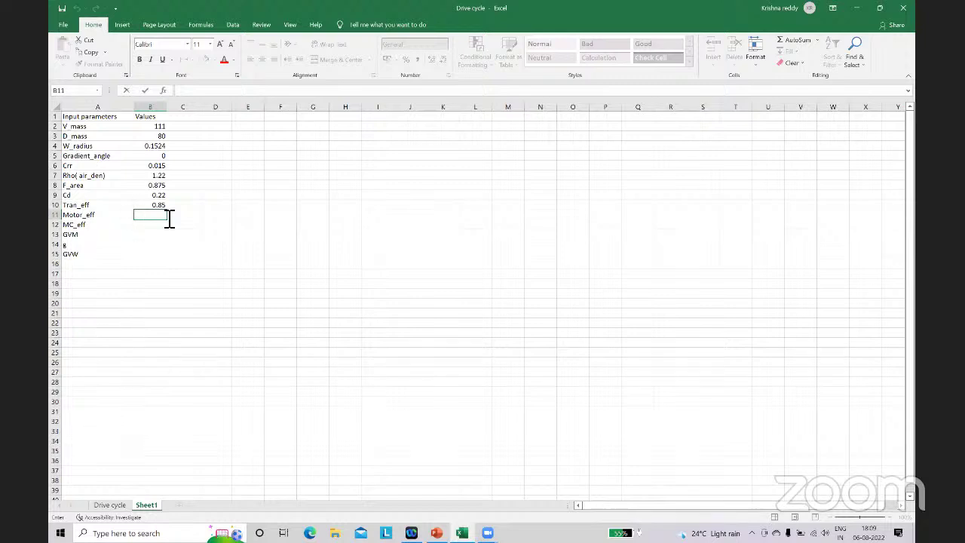
pyautogui.write('0.9')
# Step: Enter 0.85 as the MC_eff value in B12
pyautogui.click(171, 224)
pyautogui.doubleClick(171, 225)
pyautogui.write('0')
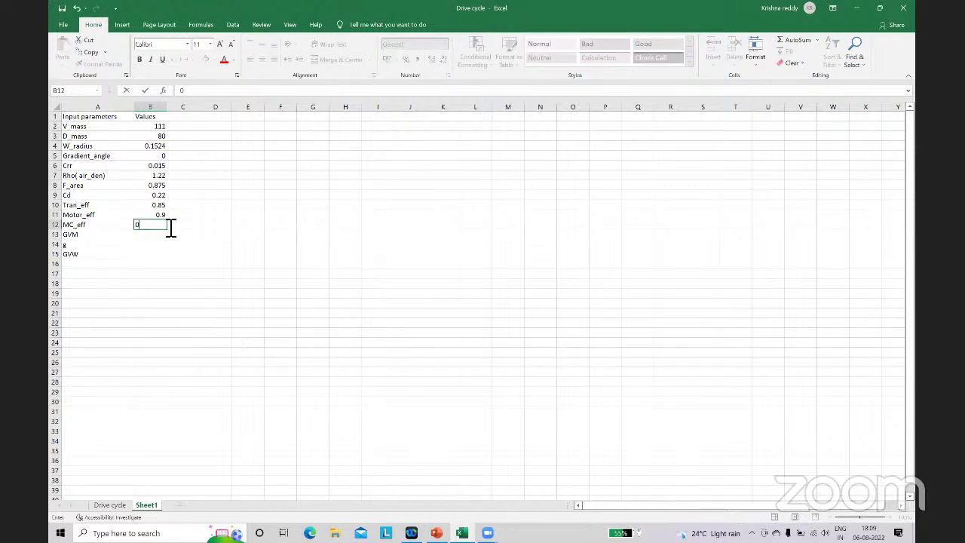
pyautogui.write('.85')
# Step: Calculate GVM in B13 with the formula =B2+B3, adding V_mass and D_mass
pyautogui.doubleClick(155, 237)
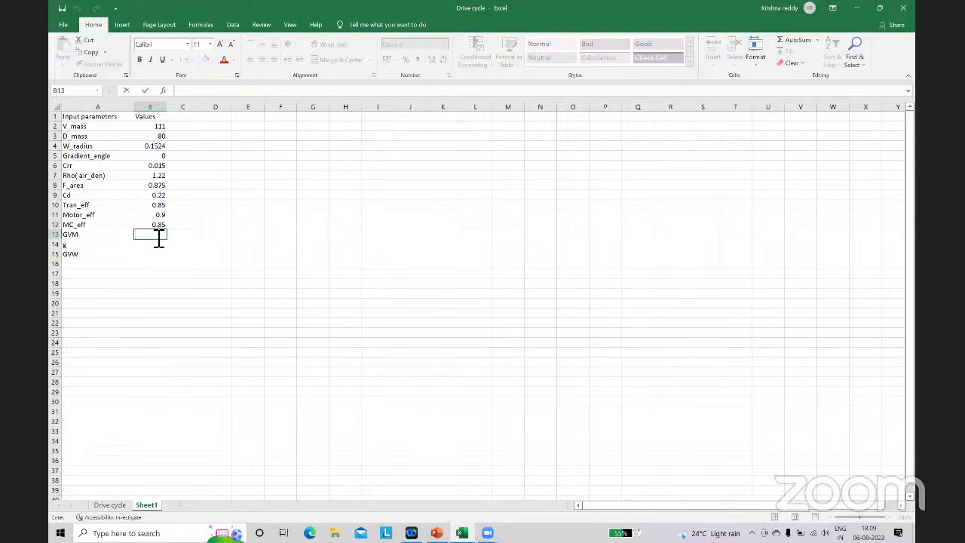
pyautogui.write('=')
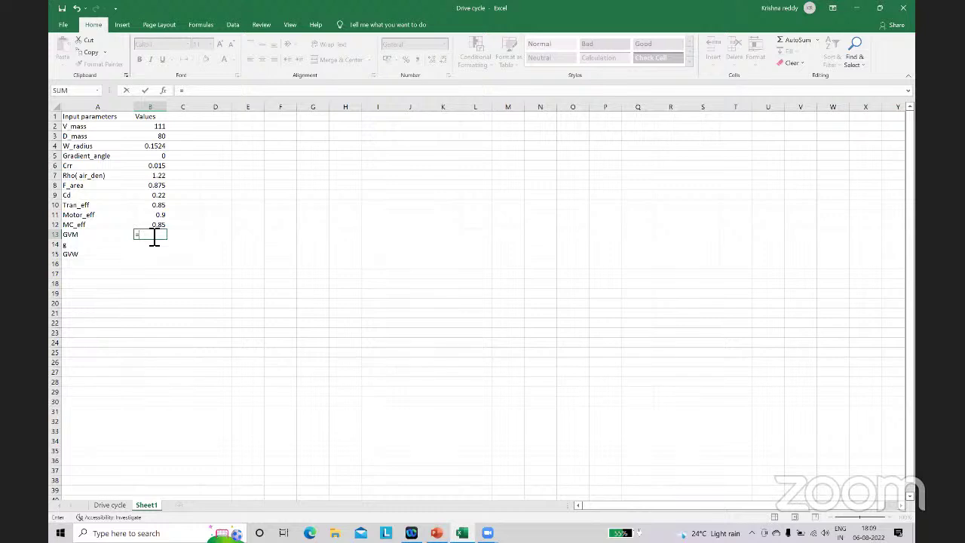
pyautogui.click(156, 126)
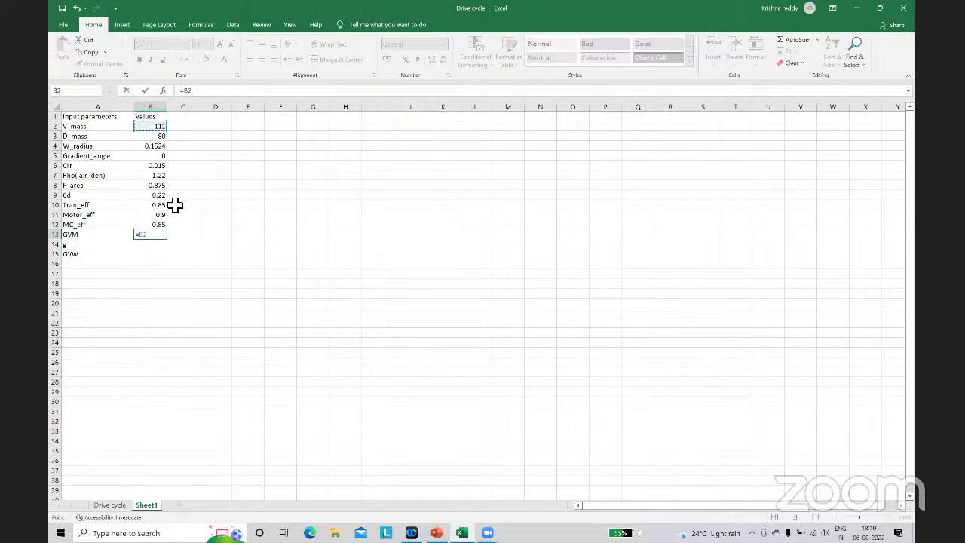
pyautogui.write('+')
pyautogui.click(153, 136)
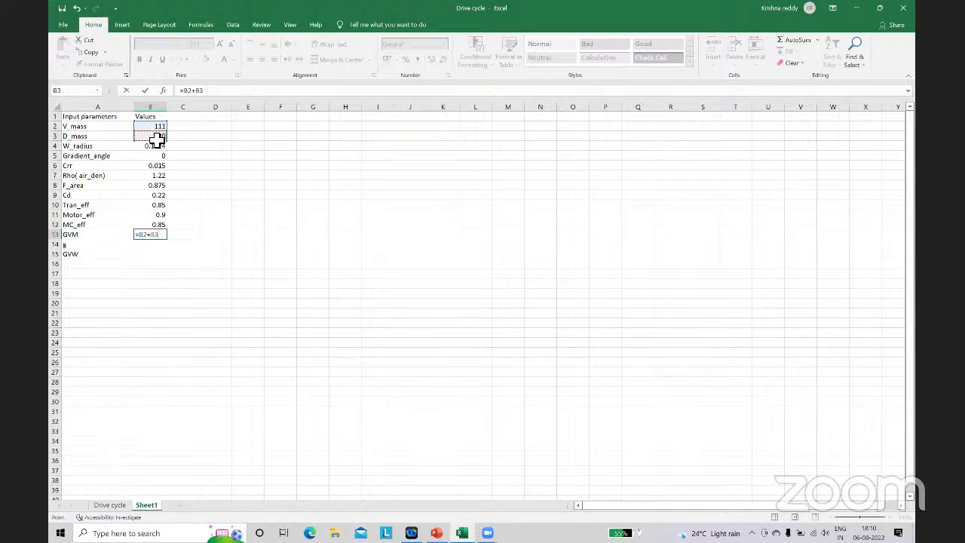
pyautogui.press('Return')
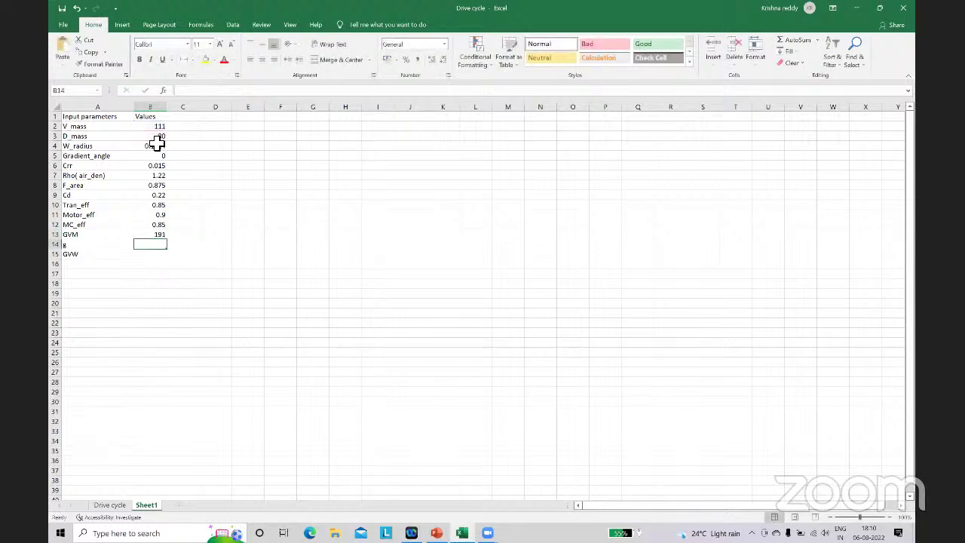
# Step: Enter 9.81 as the value of g in B14
pyautogui.doubleClick(157, 249)
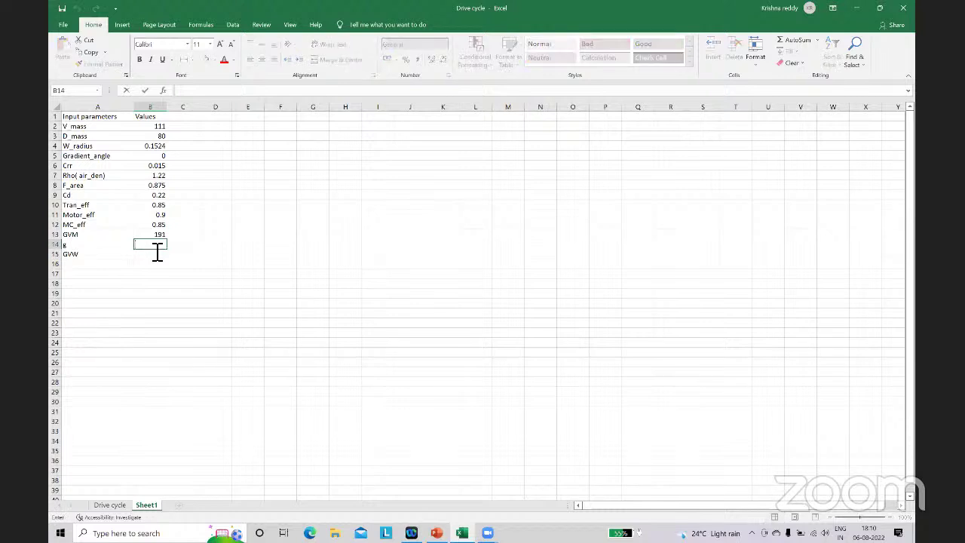
pyautogui.click(161, 252)
pyautogui.write('9.81')
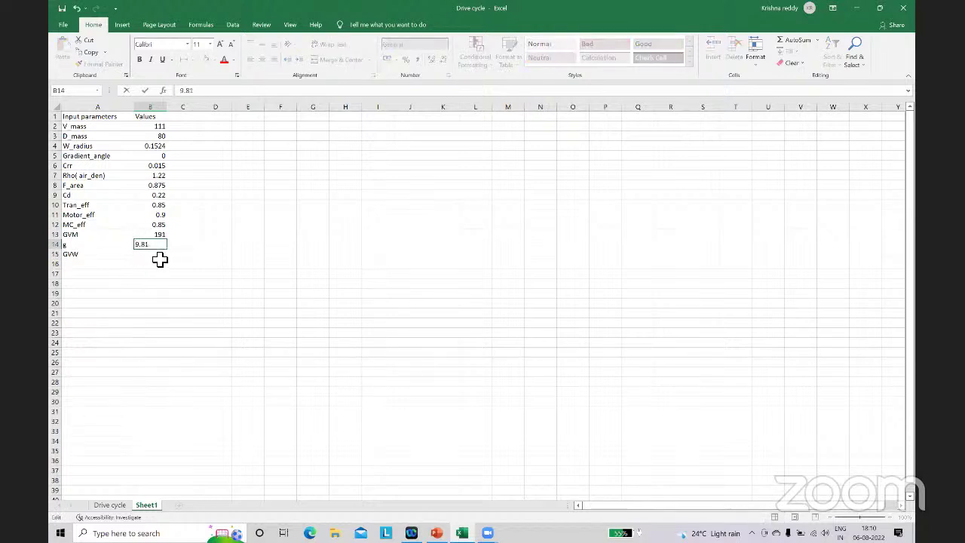
pyautogui.press('Return')
# Step: Calculate GVW in B15 with the formula =B13*B14, multiplying GVM by g
pyautogui.doubleClick(146, 256)
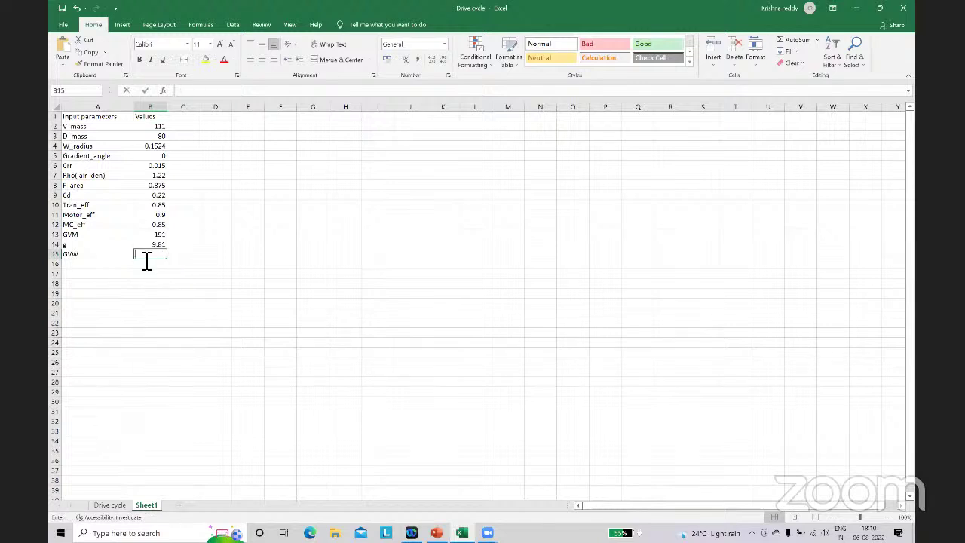
pyautogui.write('=')
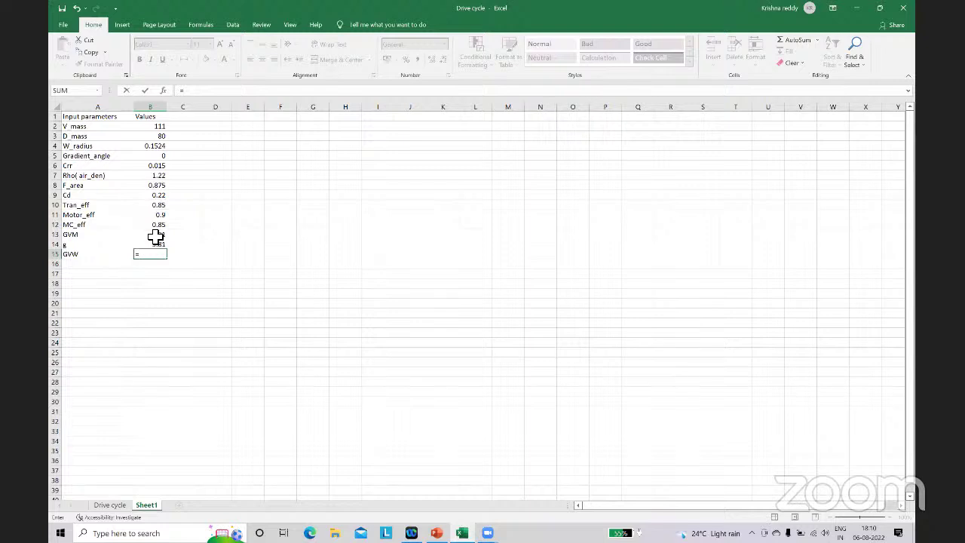
pyautogui.click(158, 235)
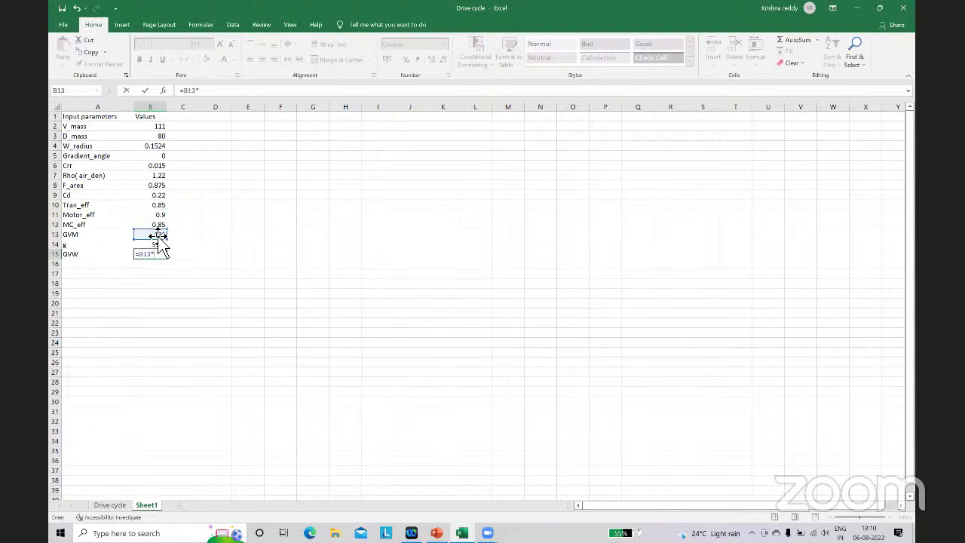
pyautogui.write('*')
pyautogui.click(162, 245)
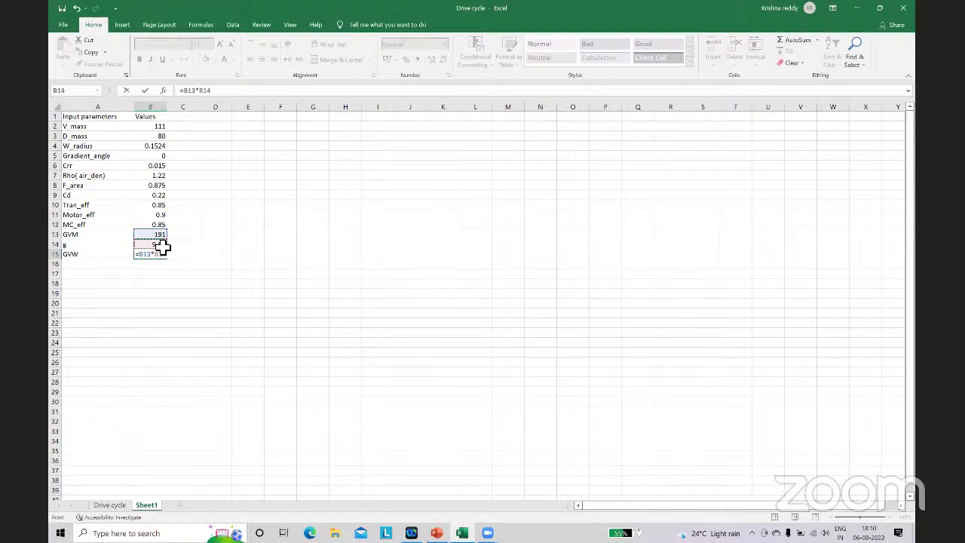
pyautogui.press('Return')
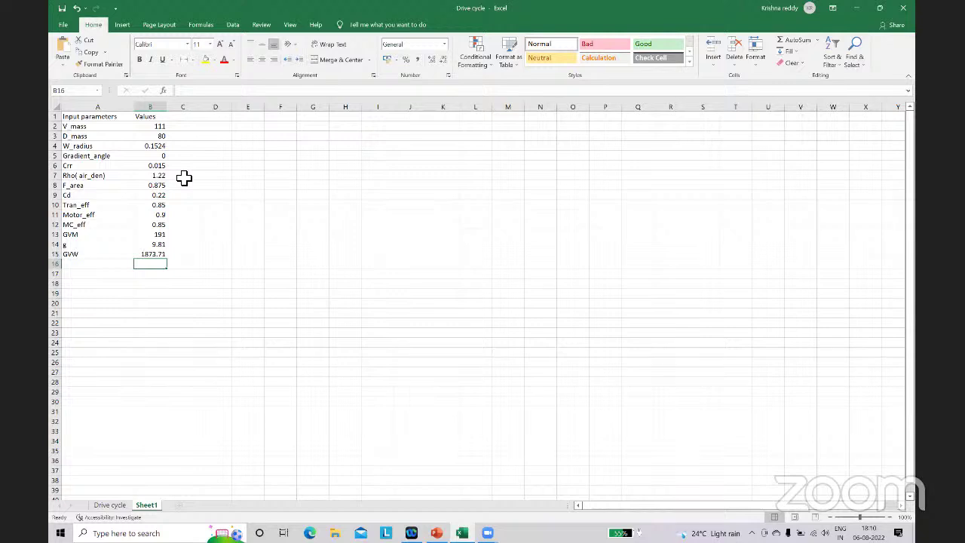
pyautogui.click(411, 199)
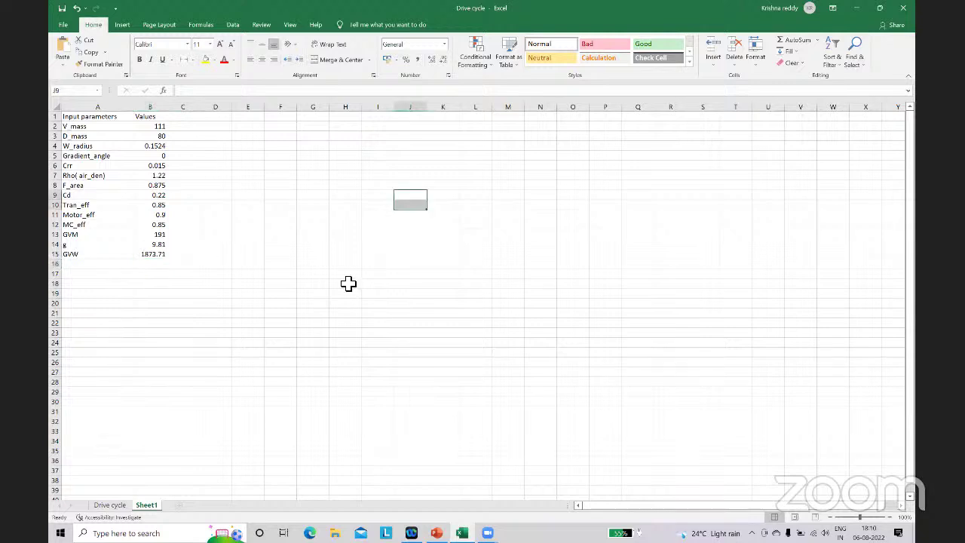
# Step: Copy the Time and velocity columns from the Drive cycle sheet into columns D and E of Sheet1
pyautogui.click(113, 505)
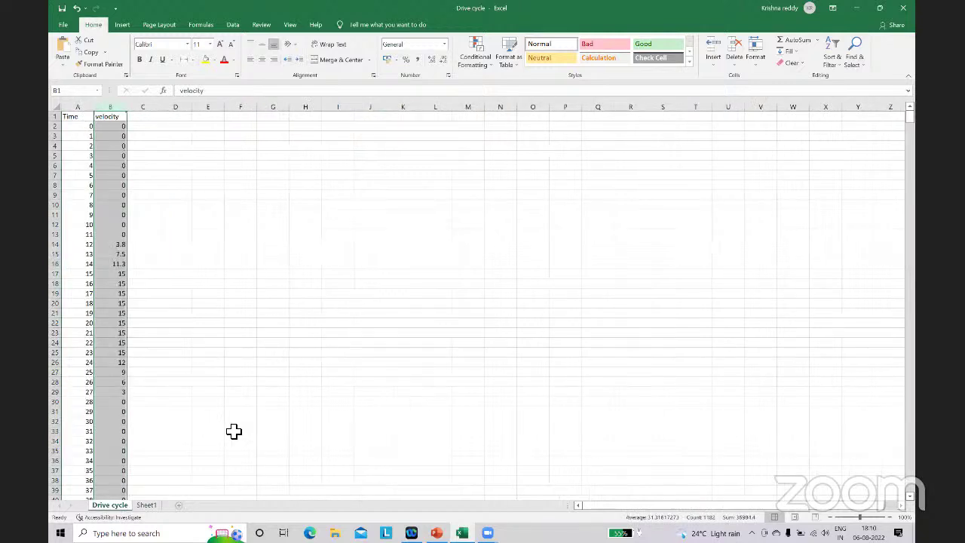
pyautogui.click(240, 234)
pyautogui.moveTo(94, 113); pyautogui.dragTo(115, 113)
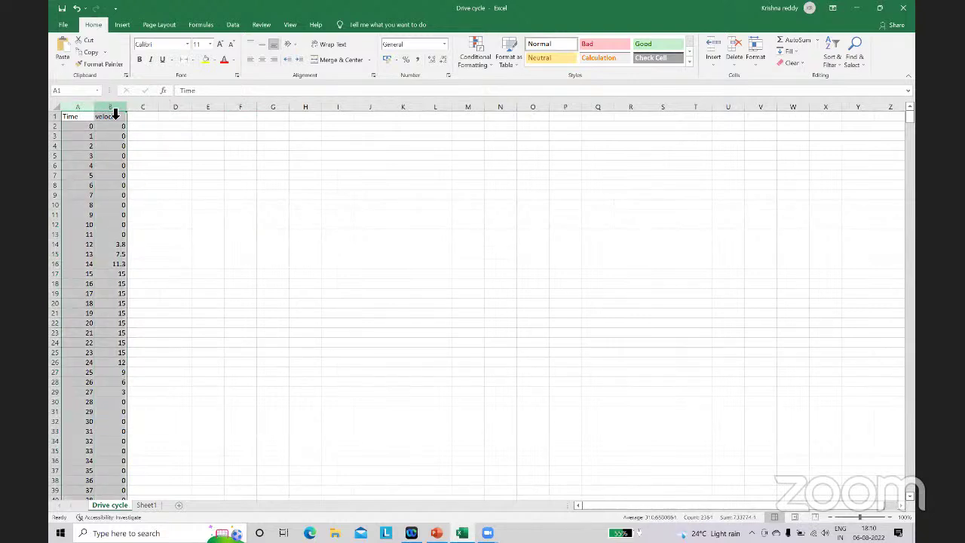
pyautogui.hotkey('ctrl', 'c')
pyautogui.click(147, 505)
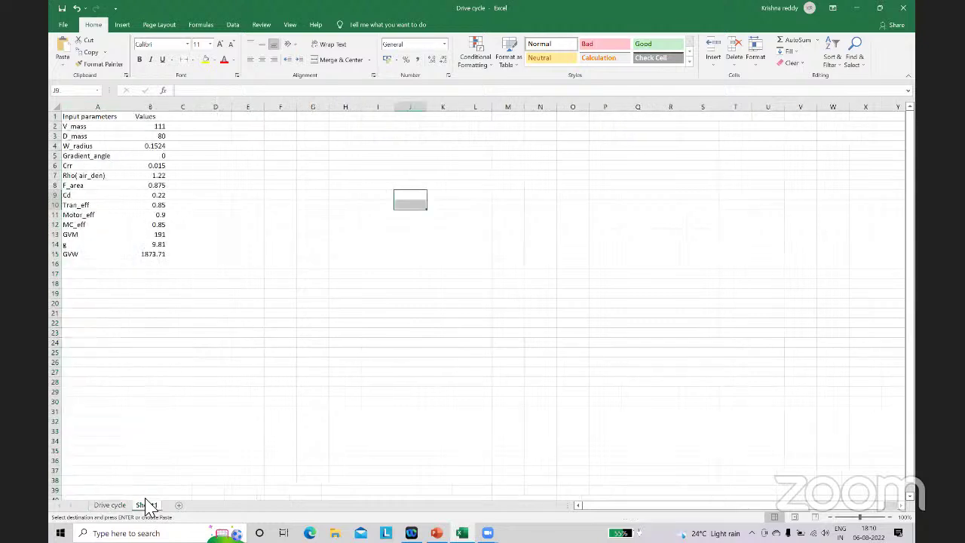
pyautogui.click(217, 107)
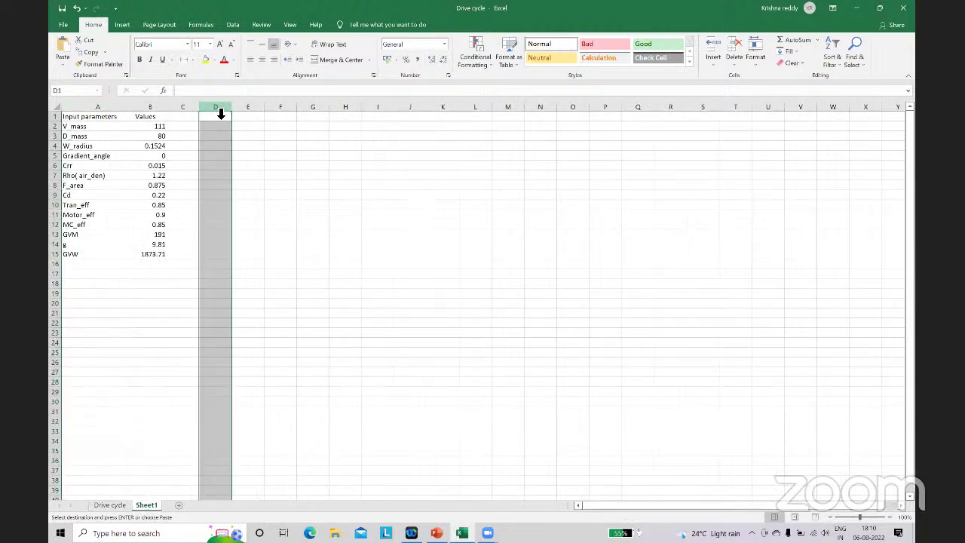
pyautogui.hotkey('ctrl', 'v')
pyautogui.click(378, 204)
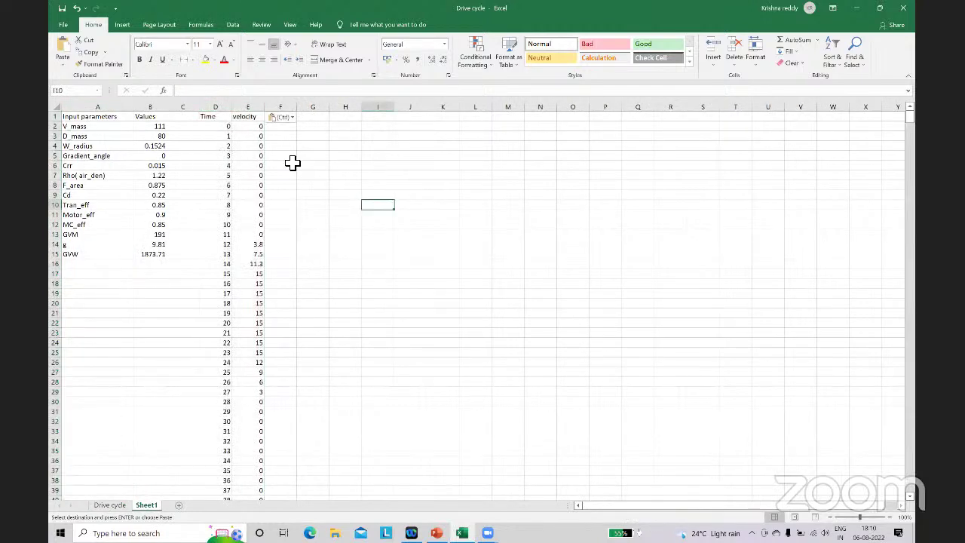
pyautogui.click(353, 136)
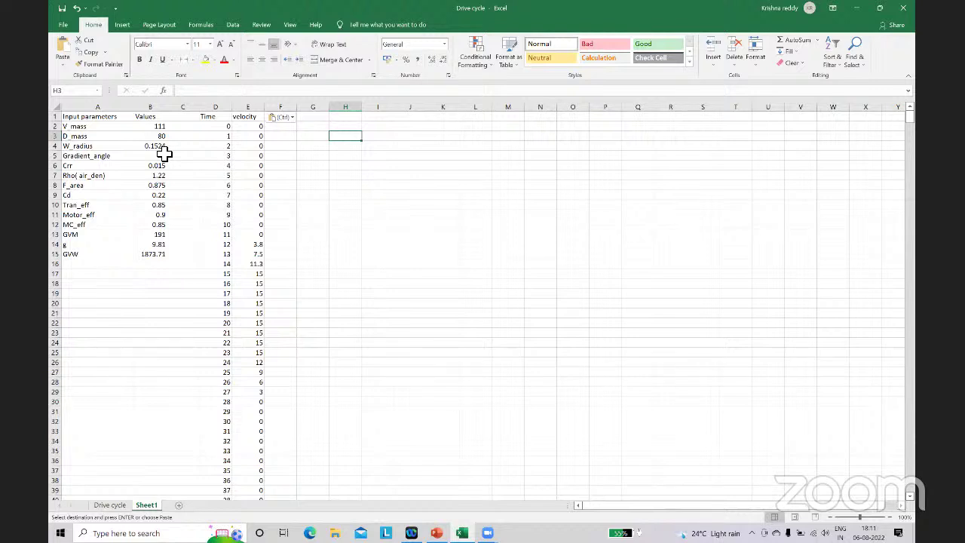
# Step: Add the heading Vel in G1 and convert the velocity in G2 with the formula =E2*(1000/3600)
pyautogui.doubleClick(325, 117)
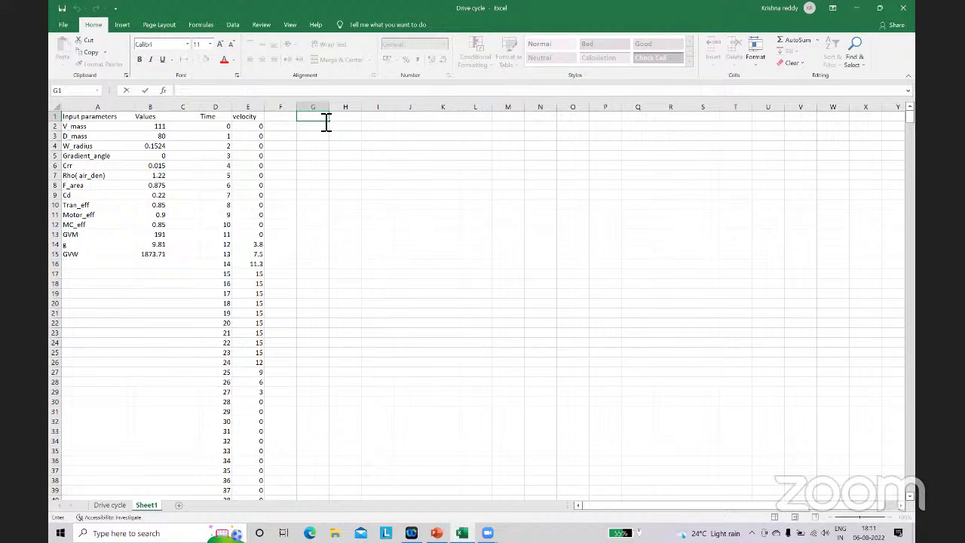
pyautogui.write('Vel')
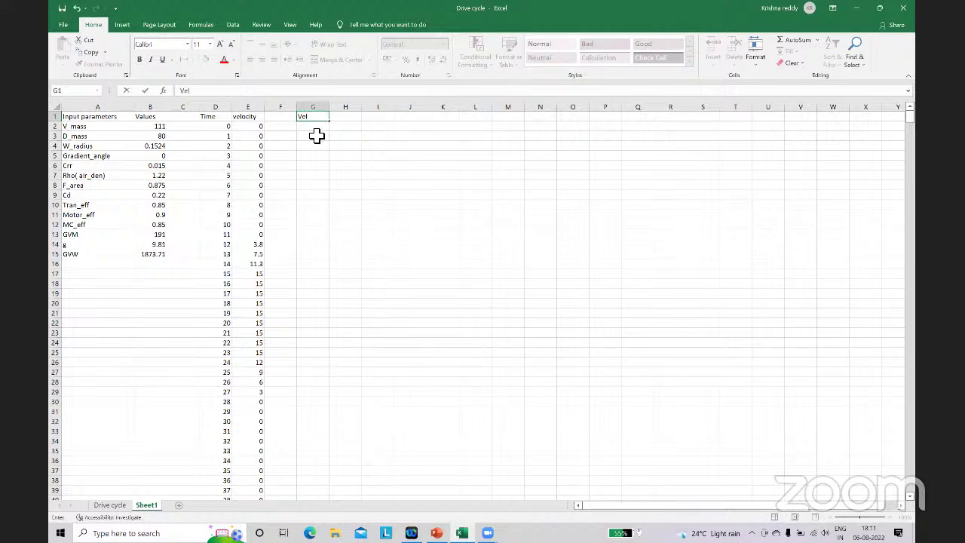
pyautogui.doubleClick(322, 129)
pyautogui.write('=')
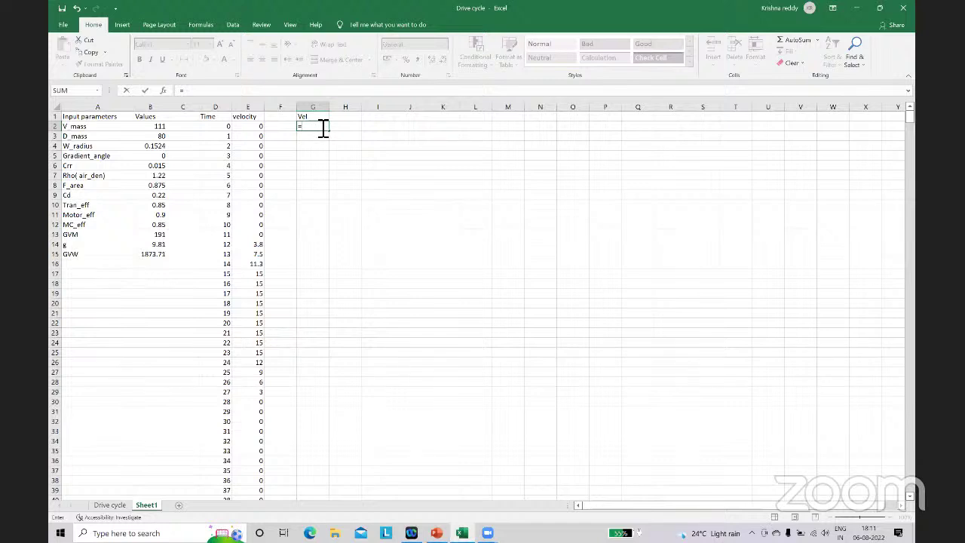
pyautogui.write('1000/3600')
pyautogui.click(311, 127)
pyautogui.write('(')
pyautogui.click(257, 130)
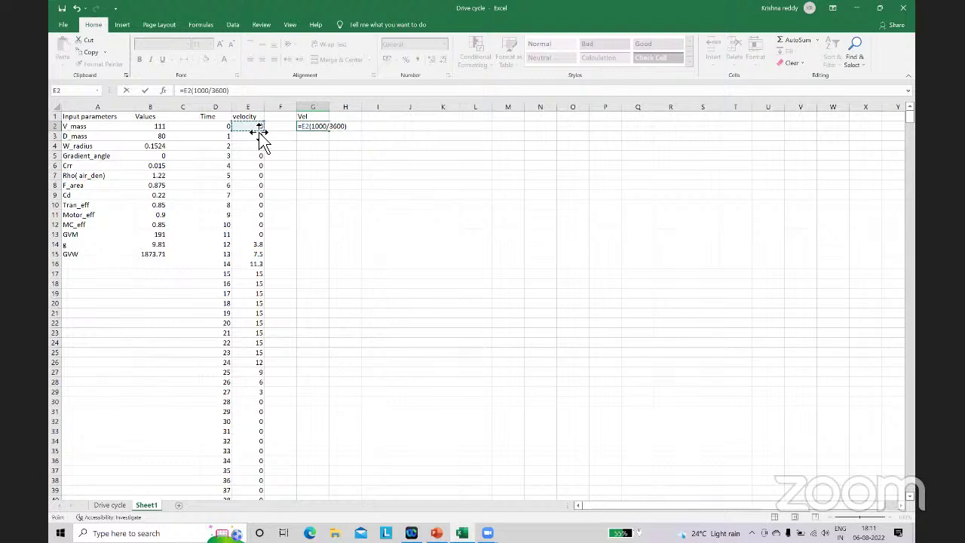
pyautogui.write('*')
pyautogui.press('Return')
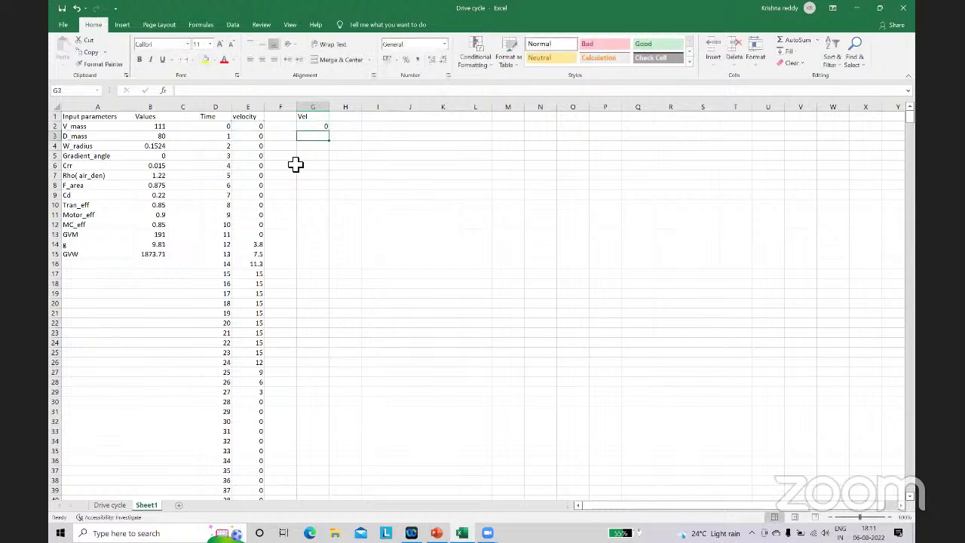
# Step: Fill the Vel formula from G2 down to the last Time row, G1182
pyautogui.click(319, 128)
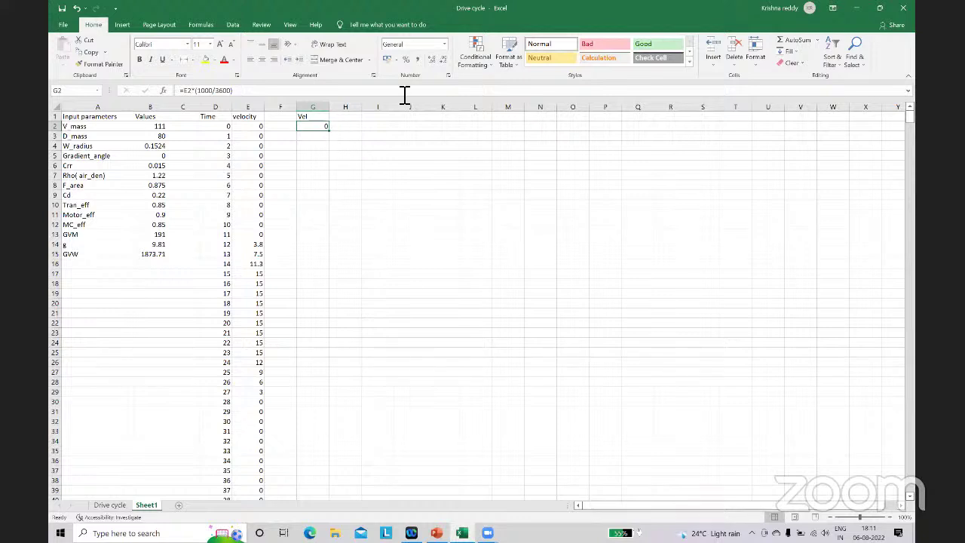
pyautogui.moveTo(334, 132); pyautogui.dragTo(336, 129)
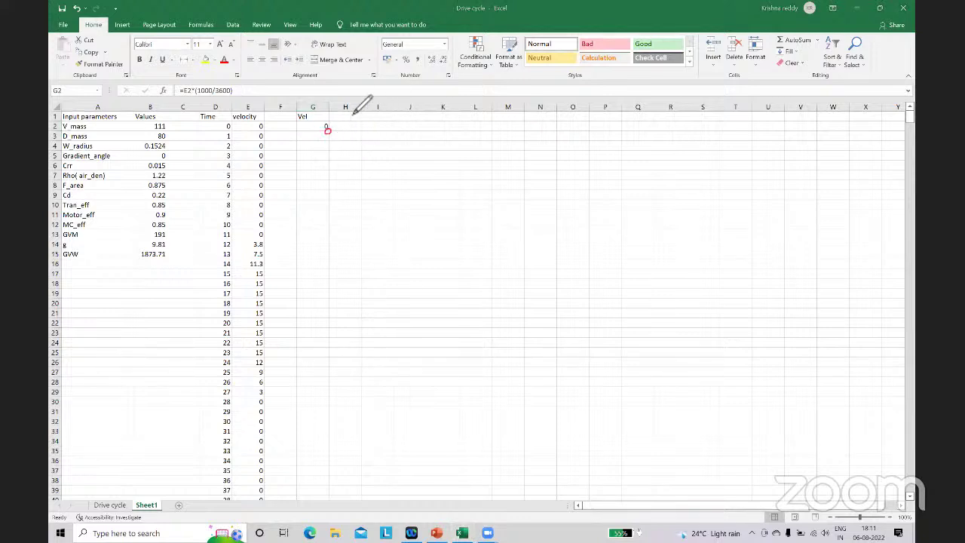
pyautogui.click(320, 128)
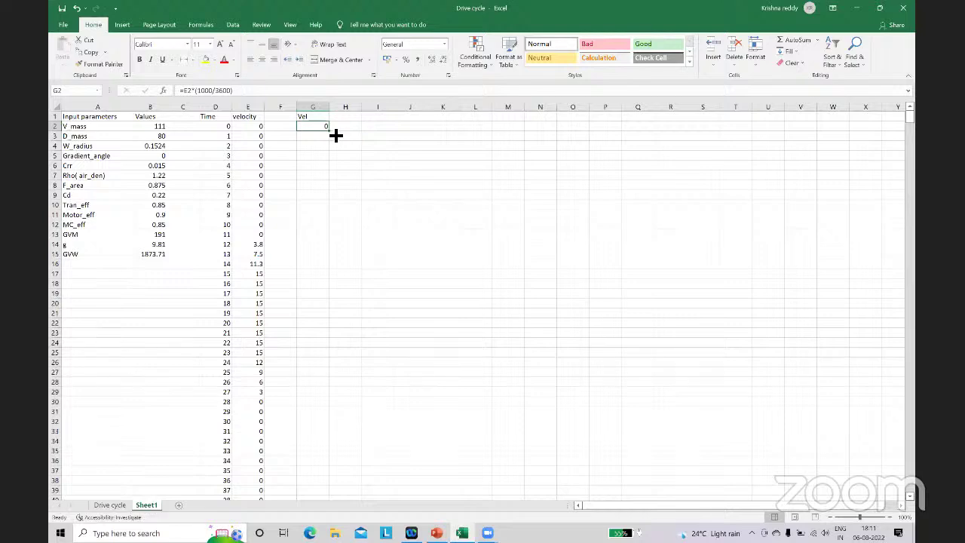
pyautogui.moveTo(332, 134); pyautogui.dragTo(319, 486)
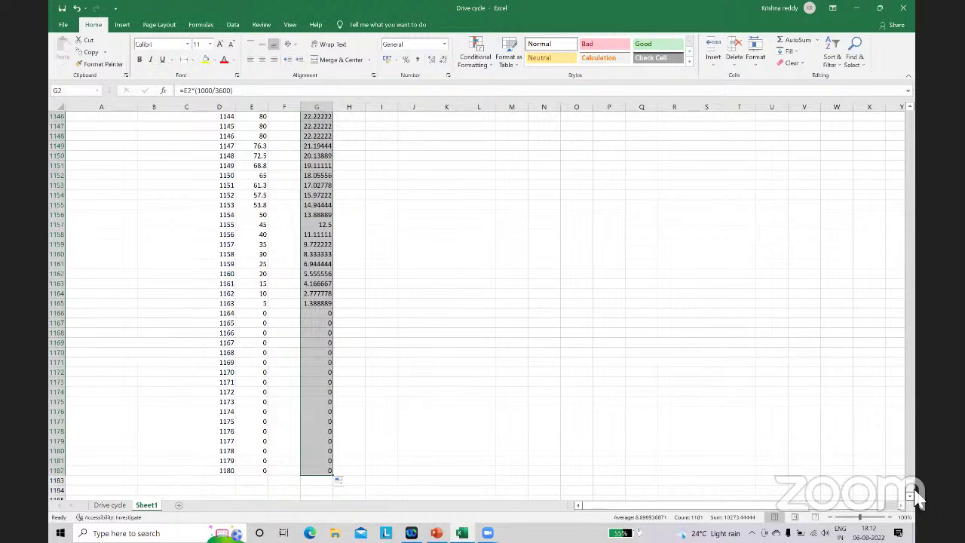
pyautogui.moveTo(913, 493); pyautogui.dragTo(883, 113)
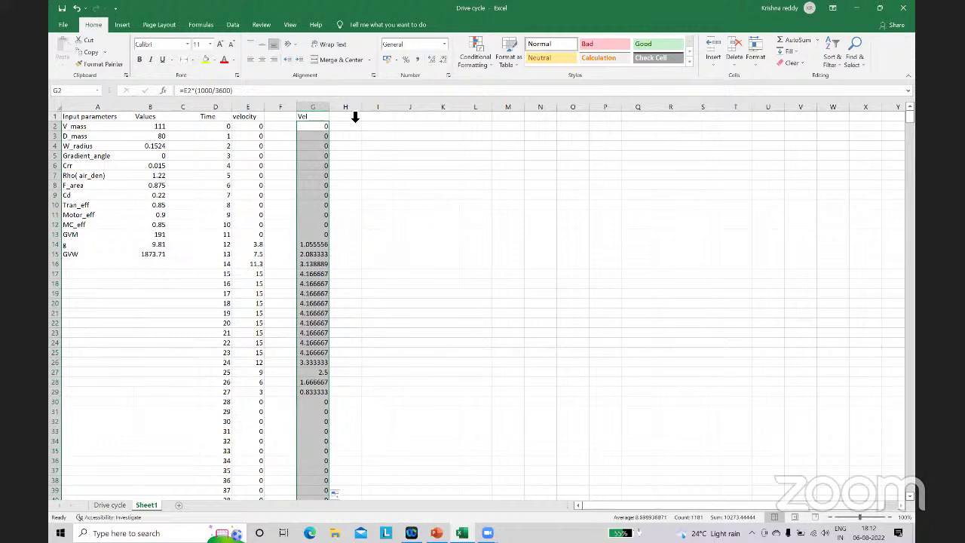
# Step: Add the heading F_aero in I1 and begin its formula in I2 with =0.5*$B$7, referencing Rho absolutely
pyautogui.doubleClick(384, 119)
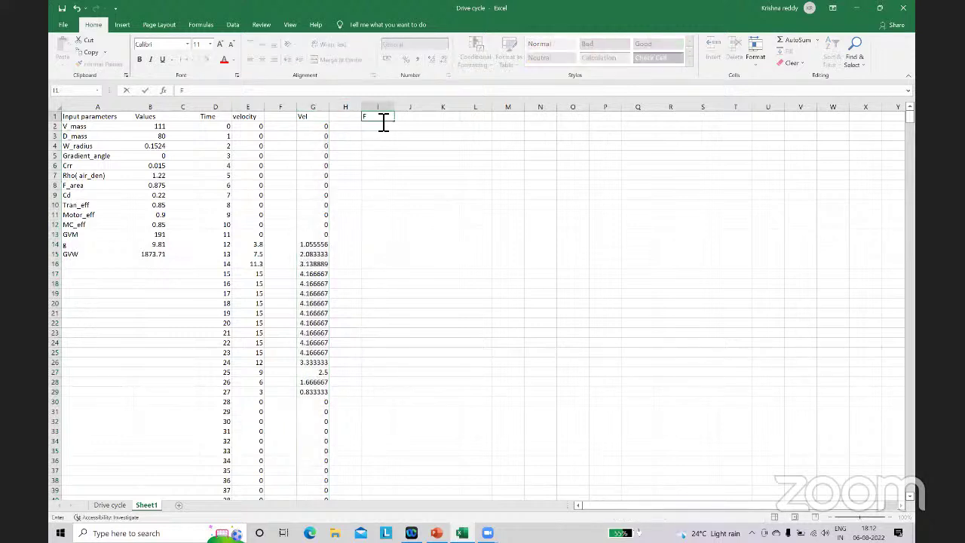
pyautogui.write('F aero')
pyautogui.press('Return')
pyautogui.write('=')
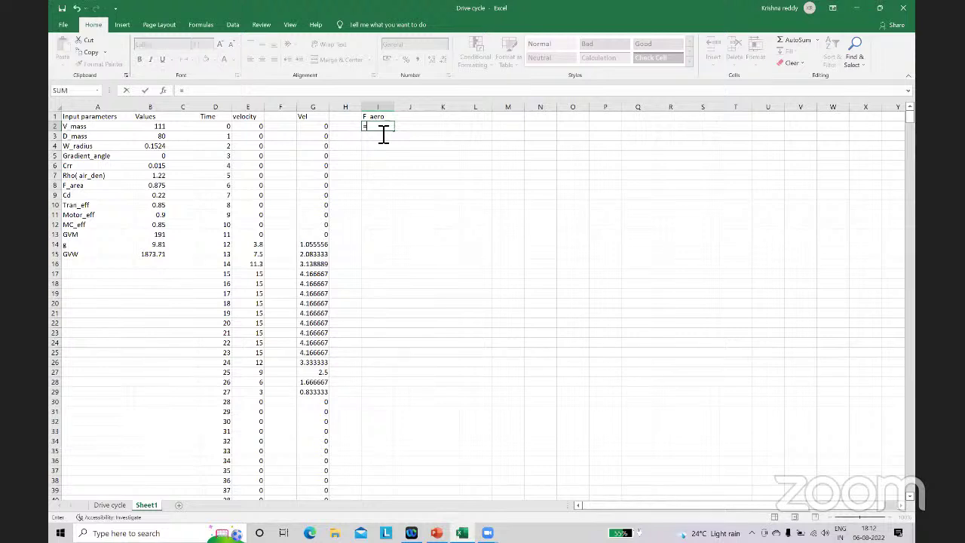
pyautogui.write('0.5*')
pyautogui.click(151, 175)
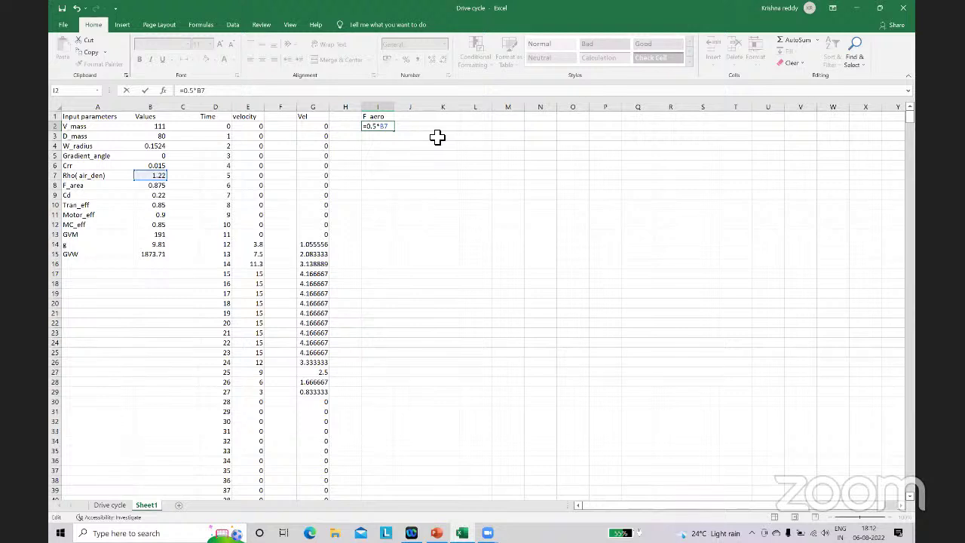
pyautogui.press('F4')
pyautogui.press('F4')
pyautogui.press('F4')
pyautogui.write('*')
# Step: Extend the F_aero formula in I2 by multiplying it by F_area as the absolute reference $B$8
pyautogui.click(160, 187)
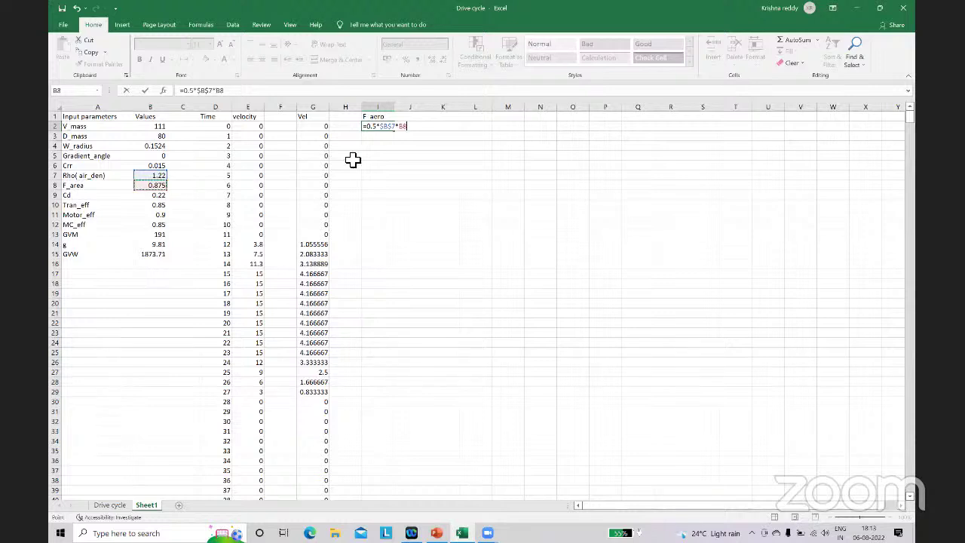
pyautogui.click(406, 131)
pyautogui.write('$B')
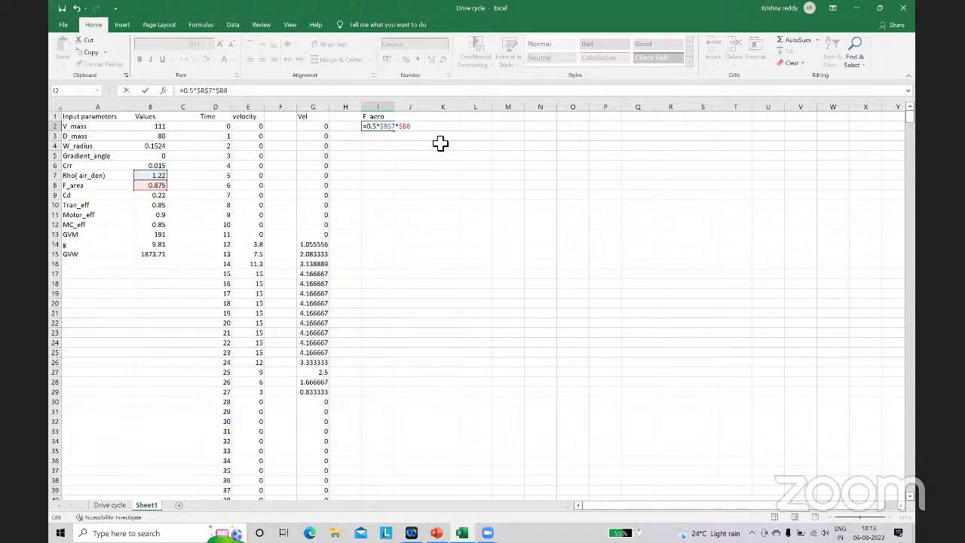
pyautogui.write('$7*')
# Step: Multiply the F_aero formula in I2 by Cd as the absolute reference $B$9
pyautogui.click(161, 194)
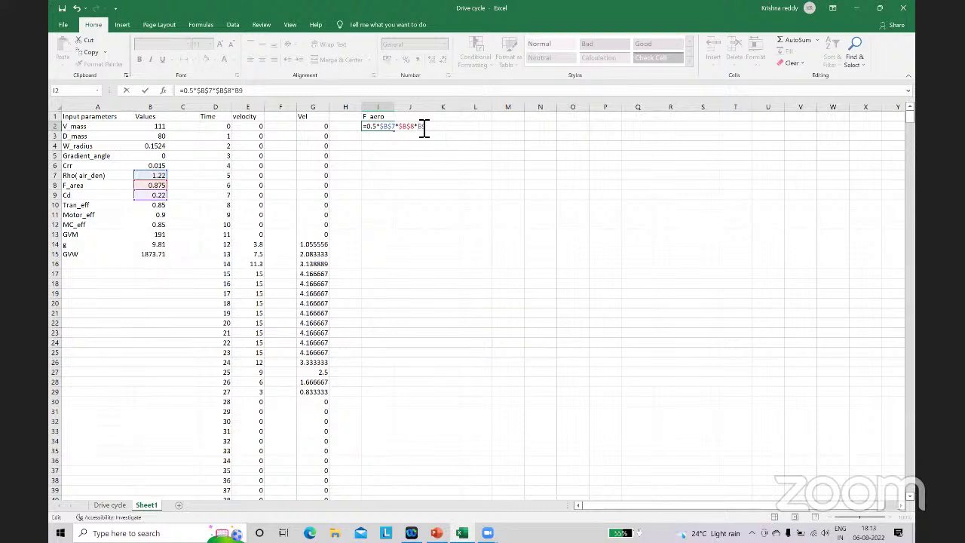
pyautogui.press('Left')
pyautogui.press('Left')
pyautogui.write('%')
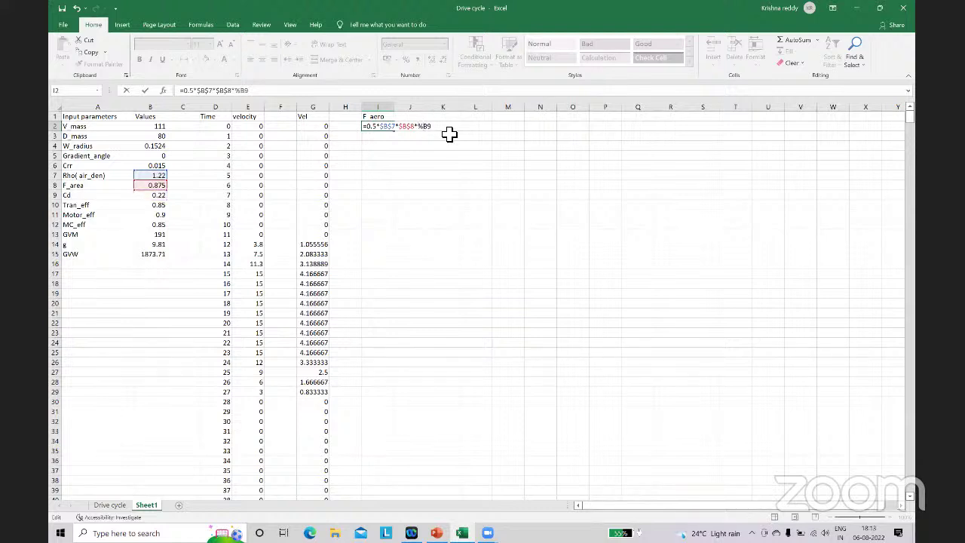
pyautogui.press('BackSpace')
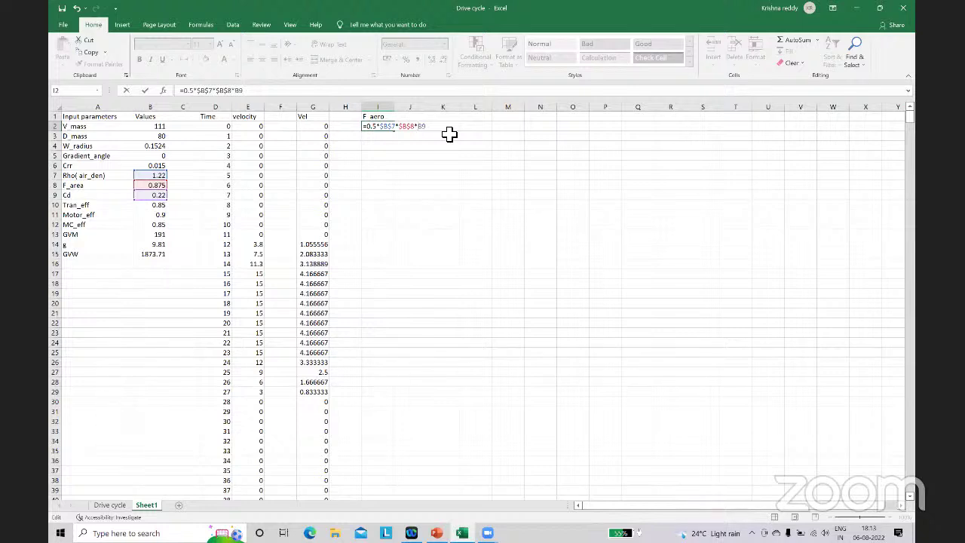
pyautogui.write('4')
pyautogui.press('BackSpace')
pyautogui.write('$B$')
pyautogui.press('Right')
pyautogui.write('$')
# Step: Complete the F_aero formula as =0.5*$B$7*$B$8*$B$9*G2*G2 and fill it from I2 down to I1182
pyautogui.click(319, 128)
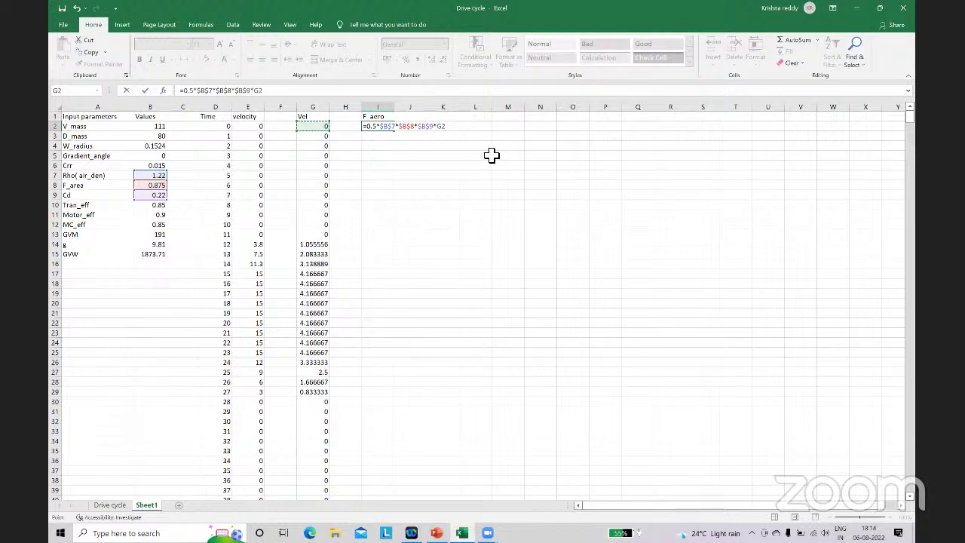
pyautogui.write('*')
pyautogui.click(324, 127)
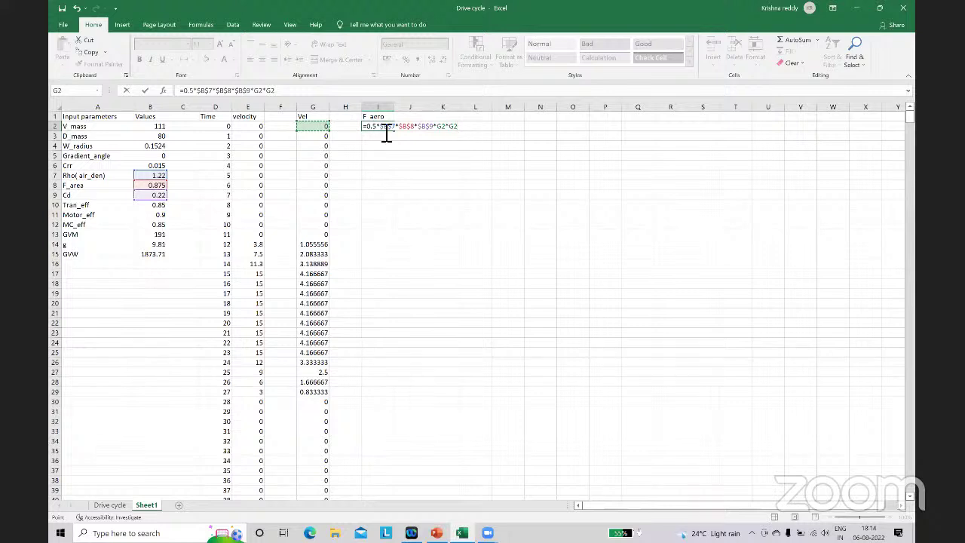
pyautogui.hotkey('ctrl', 'Return')
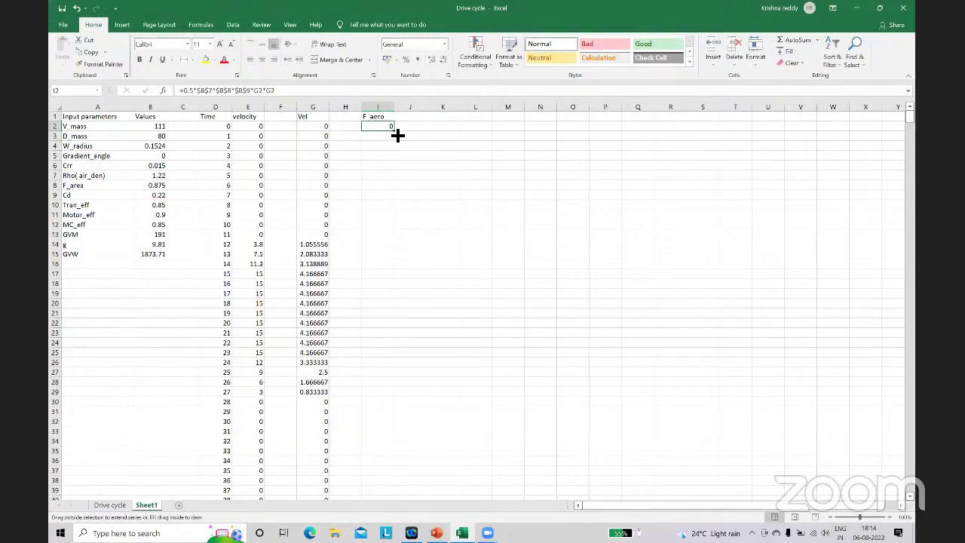
pyautogui.moveTo(398, 135); pyautogui.dragTo(400, 493)
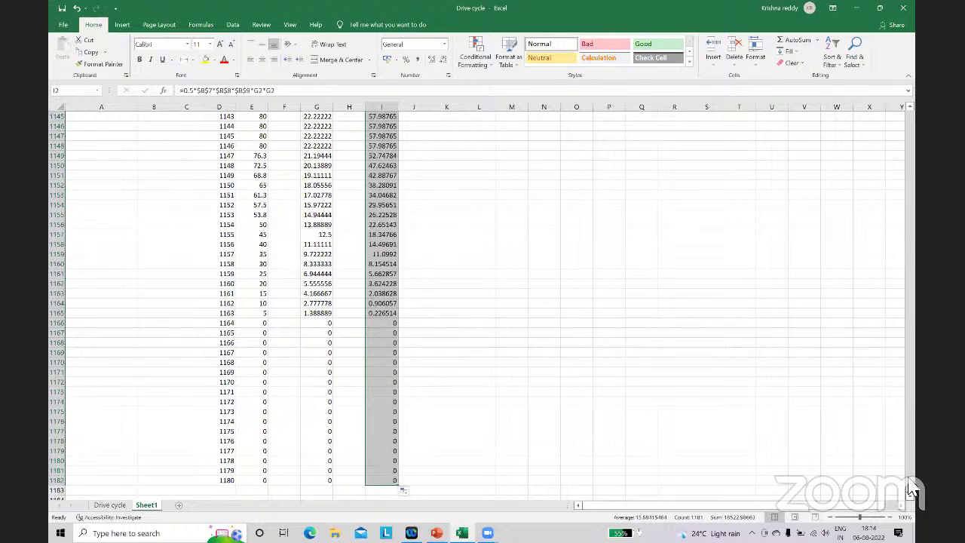
pyautogui.moveTo(909, 447); pyautogui.dragTo(914, 113)
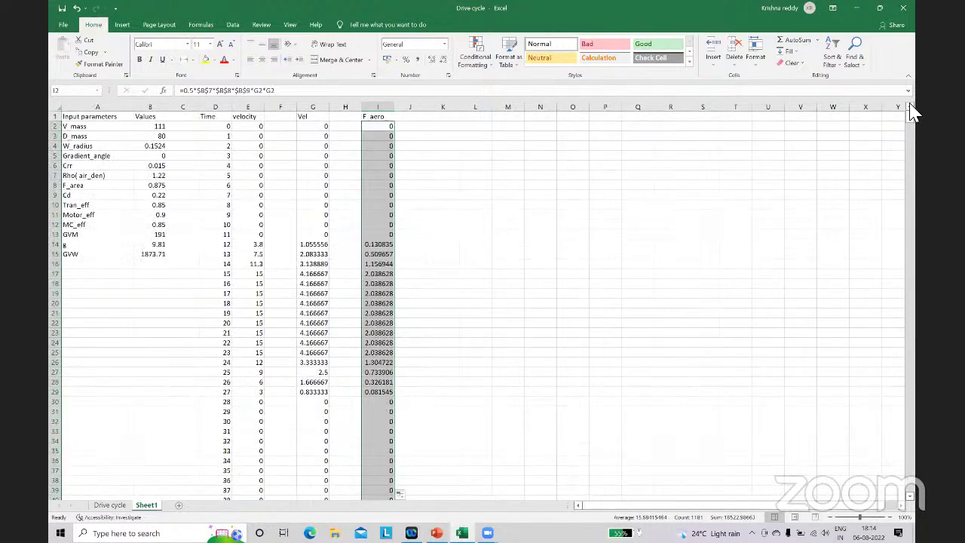
# Step: Add the heading Roll_F in J1 and build the formula =B15*B6 in J2, multiplying GVW by Crr
pyautogui.click(448, 145)
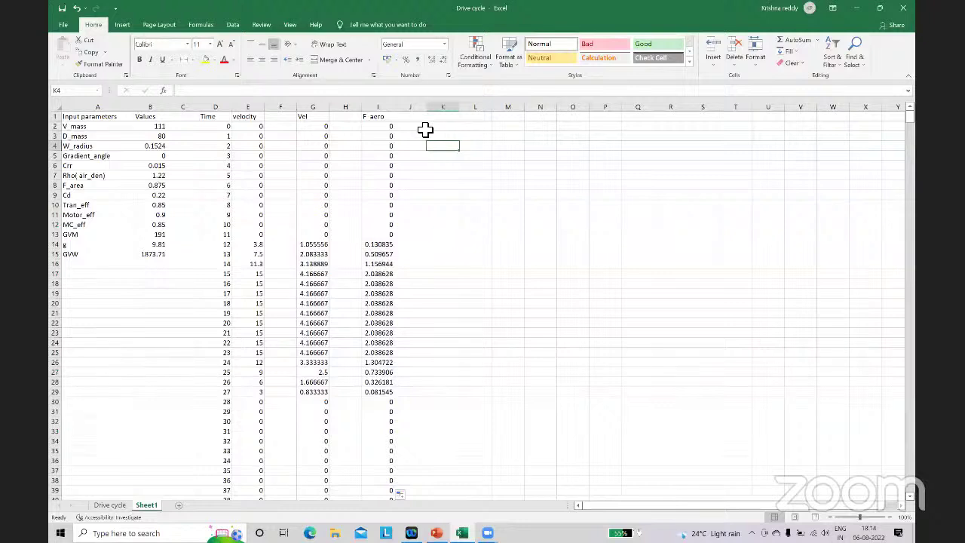
pyautogui.doubleClick(420, 121)
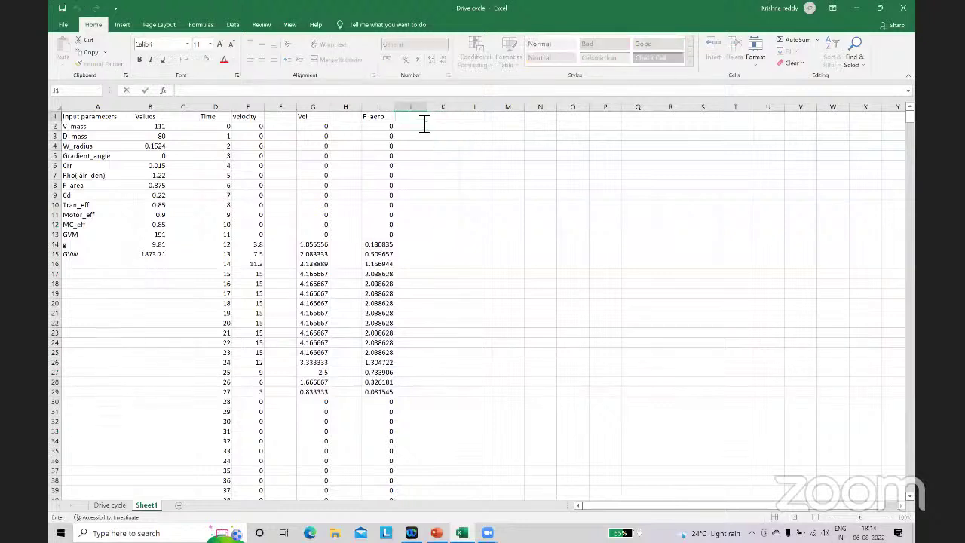
pyautogui.write('Roll F')
pyautogui.click(406, 129)
pyautogui.write('=')
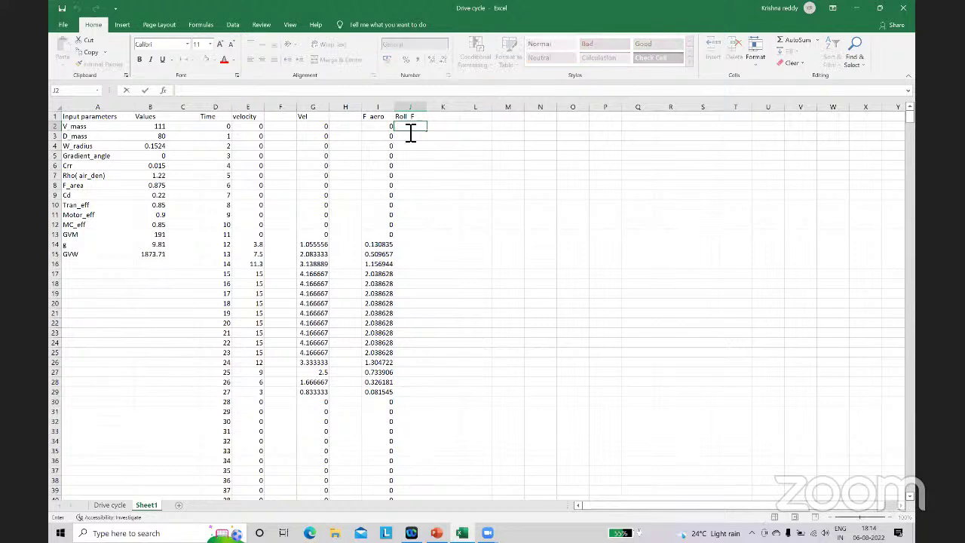
pyautogui.click(156, 256)
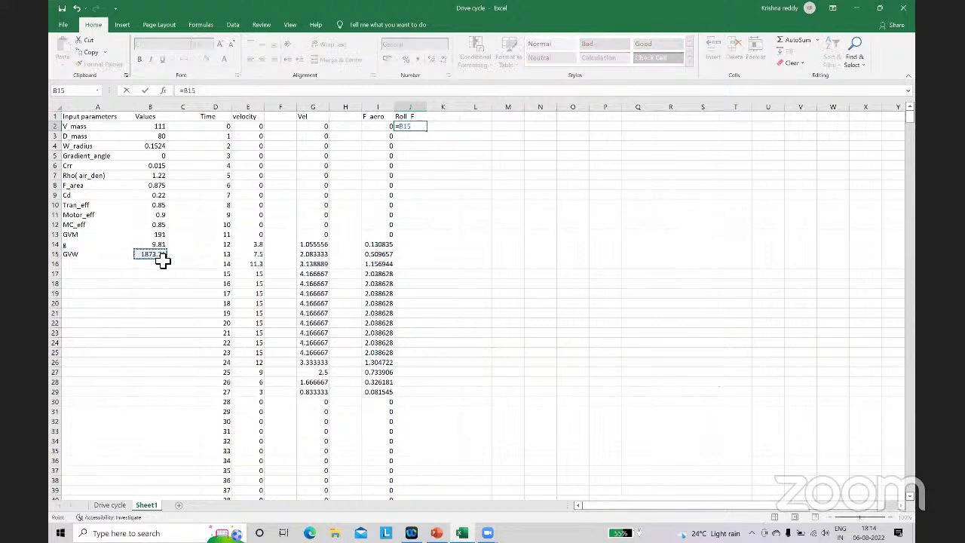
pyautogui.write('*')
pyautogui.click(152, 170)
# Step: Make the Roll_F references absolute as =$B$15*$B$6 and fill the formula from J2 down the data rows
pyautogui.click(399, 126)
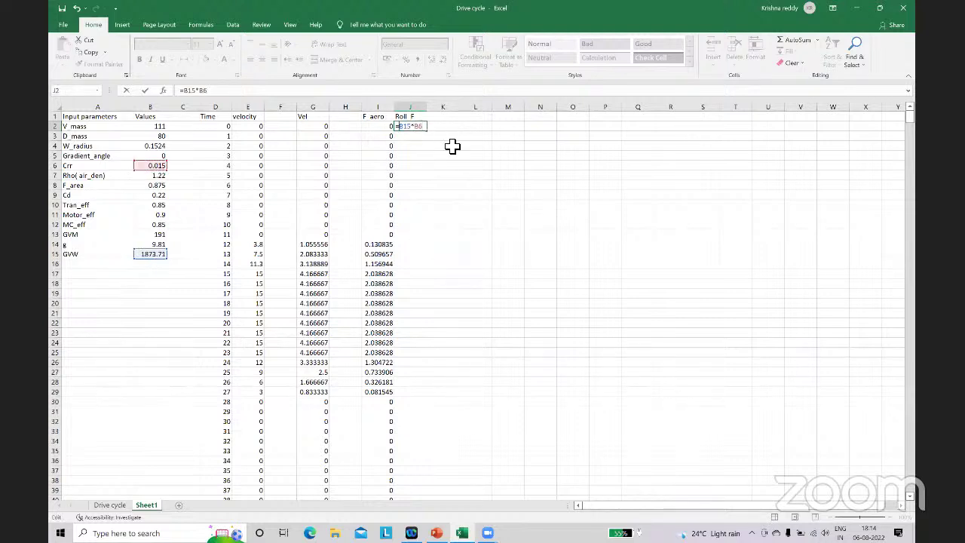
pyautogui.write('$B$$$')
pyautogui.press('Return')
pyautogui.click(413, 127)
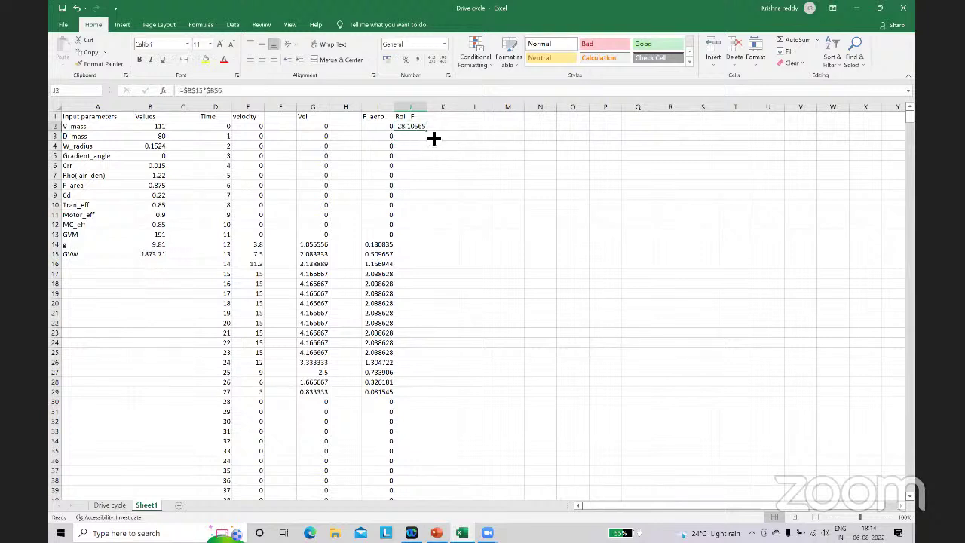
pyautogui.doubleClick(428, 131)
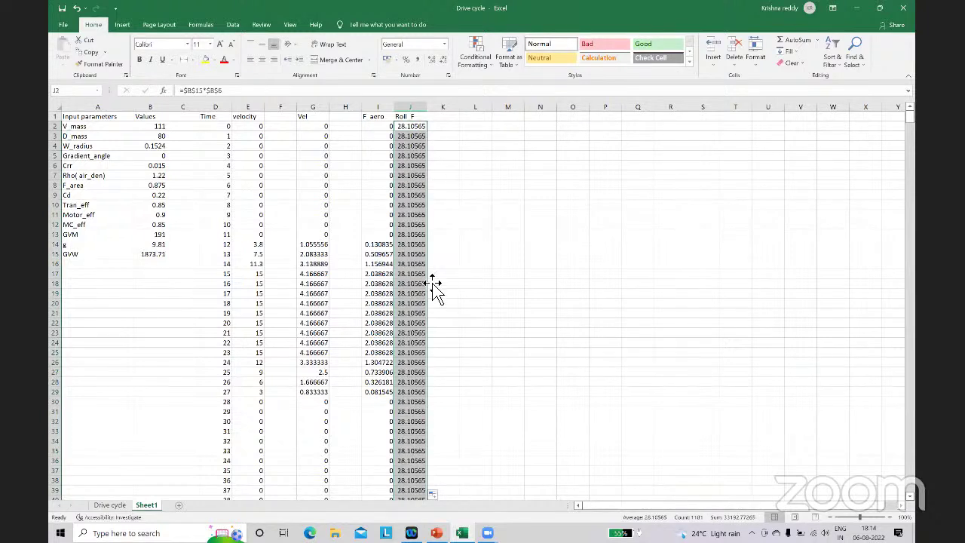
# Step: Add the heading F_acc in K1
pyautogui.doubleClick(445, 117)
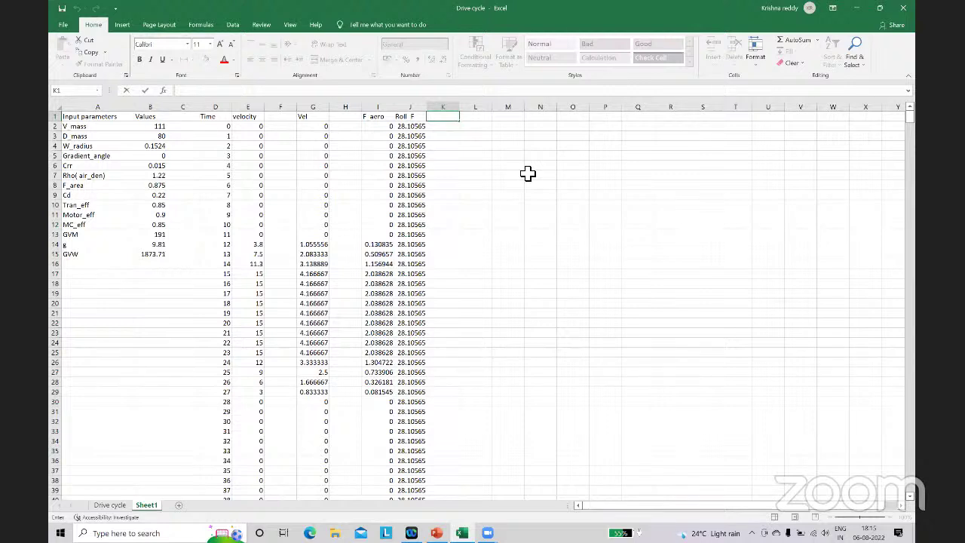
pyautogui.write('F acc')
pyautogui.press('Return')
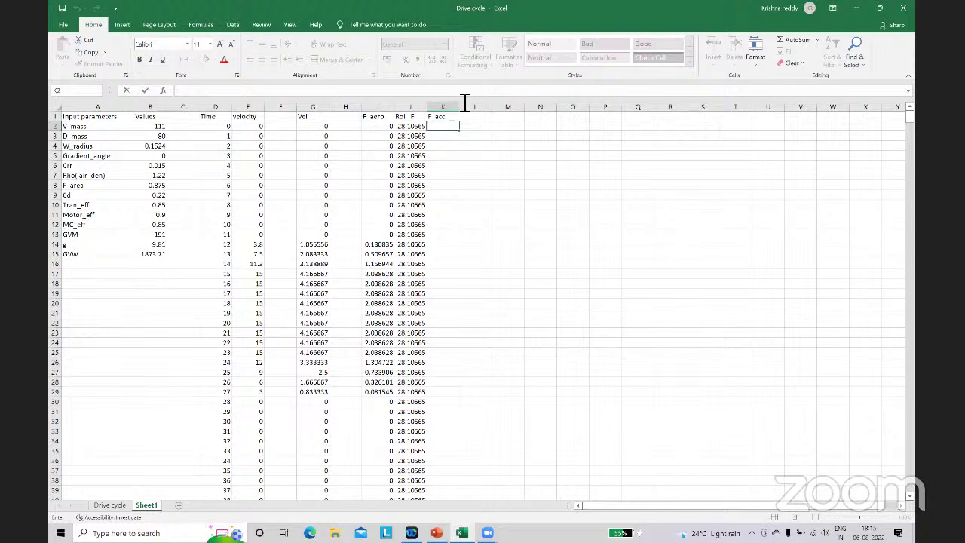
# Step: Annotate the sheet with = m a, circling both letters and linking m to GVM and a to the Vel column
pyautogui.moveTo(576, 243); pyautogui.dragTo(626, 243)
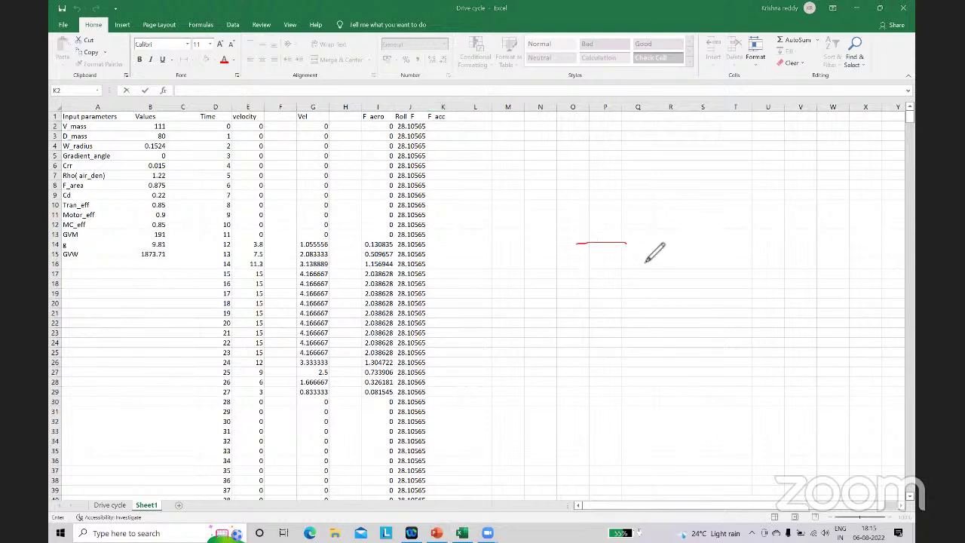
pyautogui.moveTo(567, 275); pyautogui.dragTo(704, 271)
pyautogui.moveTo(785, 246)
pyautogui.mouseDown()
pyautogui.moveTo(797, 261)
pyautogui.moveTo(751, 289)
pyautogui.moveTo(832, 285)
pyautogui.moveTo(803, 231)
pyautogui.mouseUp()
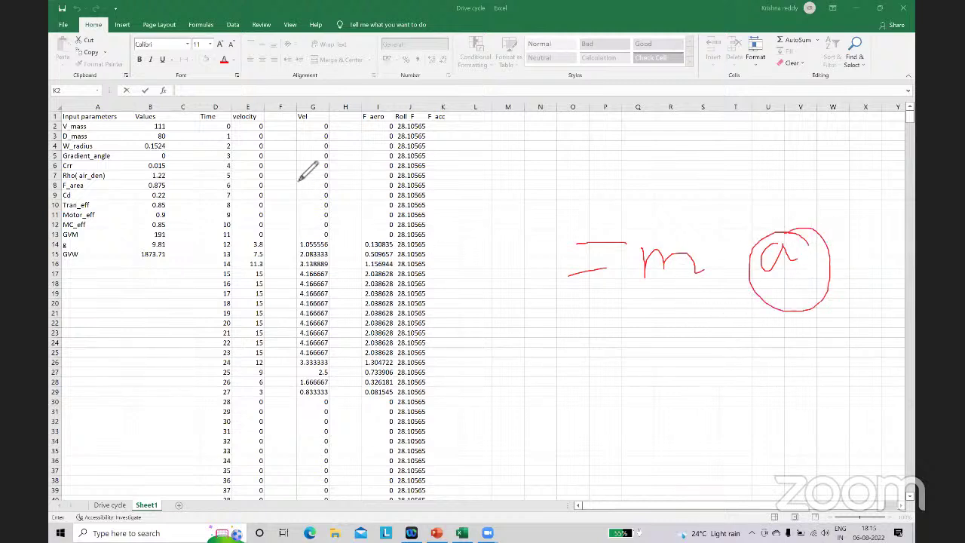
pyautogui.moveTo(301, 144)
pyautogui.mouseDown()
pyautogui.moveTo(482, 122)
pyautogui.moveTo(776, 241)
pyautogui.mouseUp()
pyautogui.moveTo(771, 212); pyautogui.dragTo(776, 245)
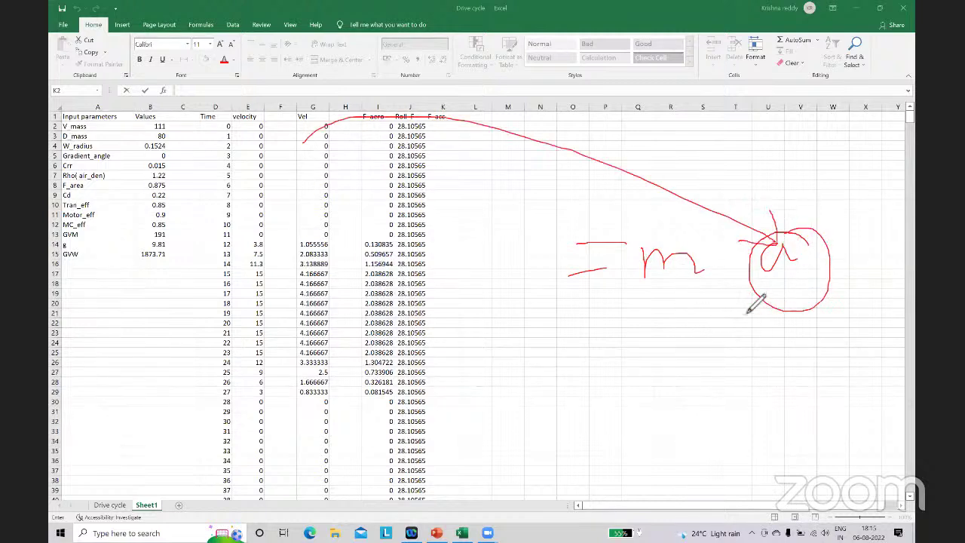
pyautogui.moveTo(683, 247)
pyautogui.mouseDown()
pyautogui.moveTo(712, 276)
pyautogui.moveTo(622, 324)
pyautogui.moveTo(200, 261)
pyautogui.moveTo(181, 238)
pyautogui.moveTo(166, 240)
pyautogui.mouseUp()
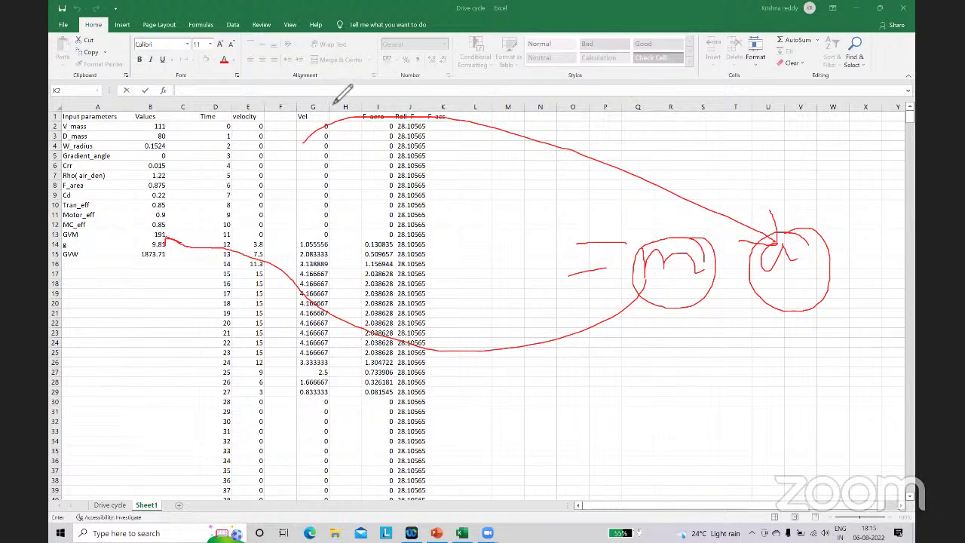
# Step: Begin the F_acc formula in K2 with an equals sign
pyautogui.click(443, 128)
pyautogui.write('=')
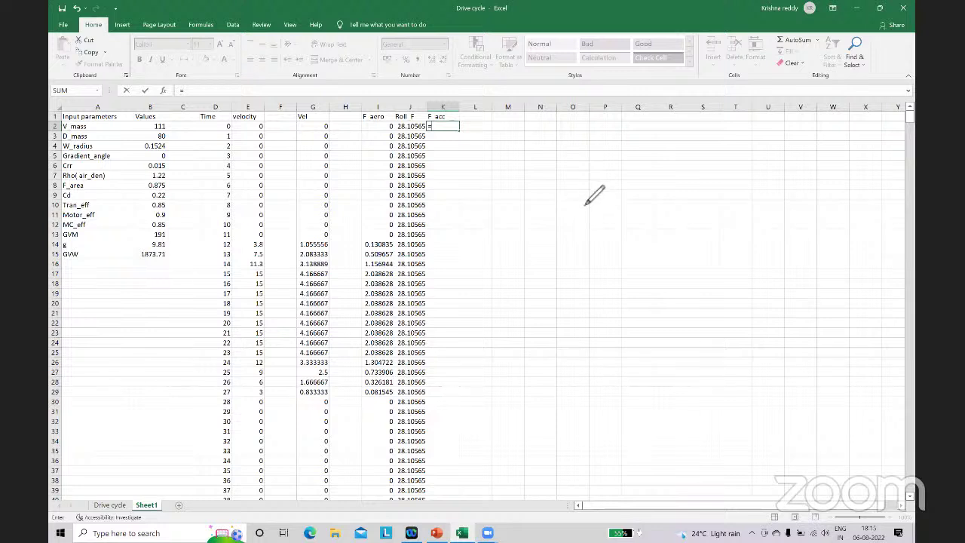
# Step: Sketch the acceleration equation (V2 − V1)/(t2 − t1) = a beside the data and clear the drawings
pyautogui.moveTo(582, 181)
pyautogui.mouseDown()
pyautogui.moveTo(625, 239)
pyautogui.moveTo(640, 224)
pyautogui.mouseUp()
pyautogui.moveTo(646, 204)
pyautogui.mouseDown()
pyautogui.moveTo(715, 173)
pyautogui.moveTo(717, 225)
pyautogui.mouseUp()
pyautogui.moveTo(560, 262); pyautogui.dragTo(788, 216)
pyautogui.moveTo(598, 271); pyautogui.dragTo(612, 306)
pyautogui.moveTo(591, 295)
pyautogui.mouseDown()
pyautogui.moveTo(644, 302)
pyautogui.moveTo(683, 275)
pyautogui.moveTo(704, 290)
pyautogui.moveTo(706, 280)
pyautogui.mouseUp()
pyautogui.moveTo(719, 277); pyautogui.dragTo(725, 294)
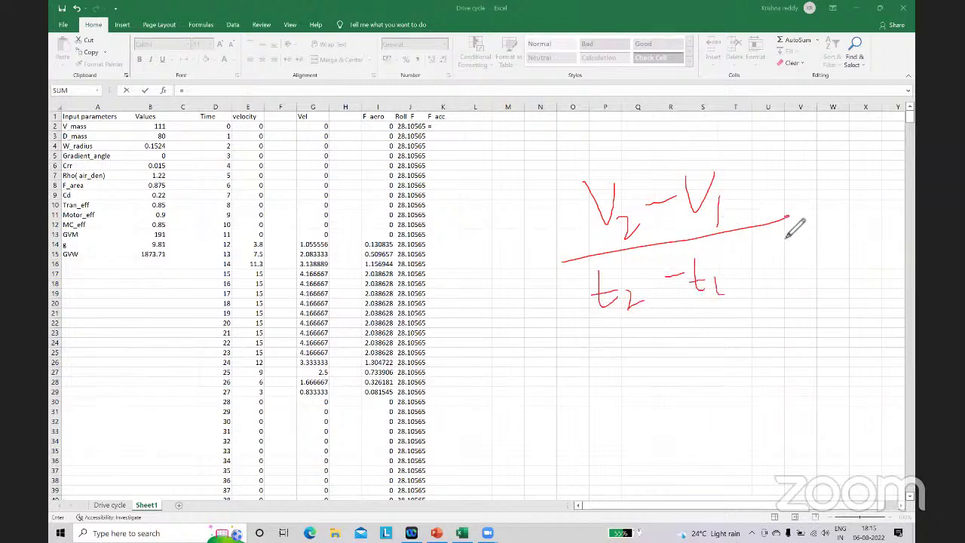
pyautogui.moveTo(775, 220)
pyautogui.mouseDown()
pyautogui.moveTo(788, 214)
pyautogui.moveTo(797, 230)
pyautogui.mouseUp()
pyautogui.moveTo(852, 188); pyautogui.dragTo(883, 211)
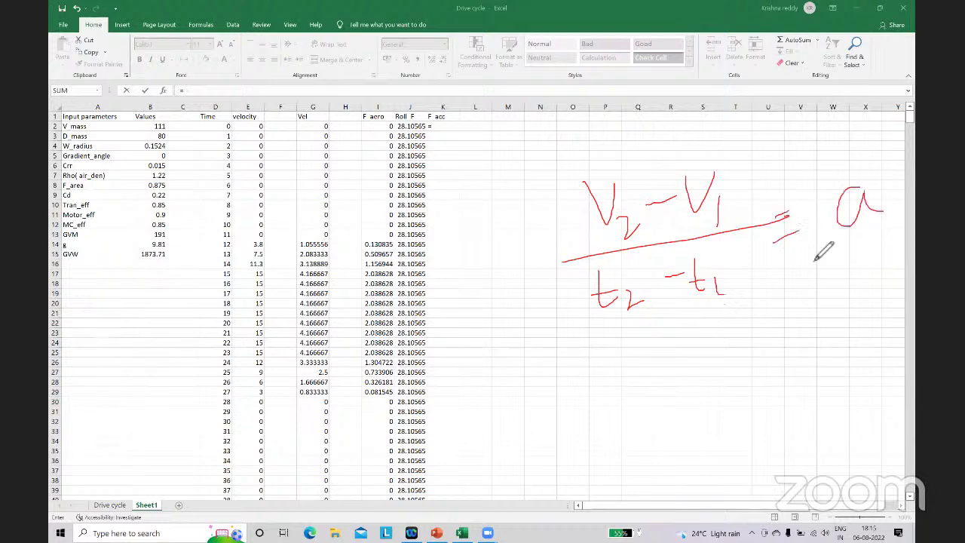
pyautogui.click(606, 96)
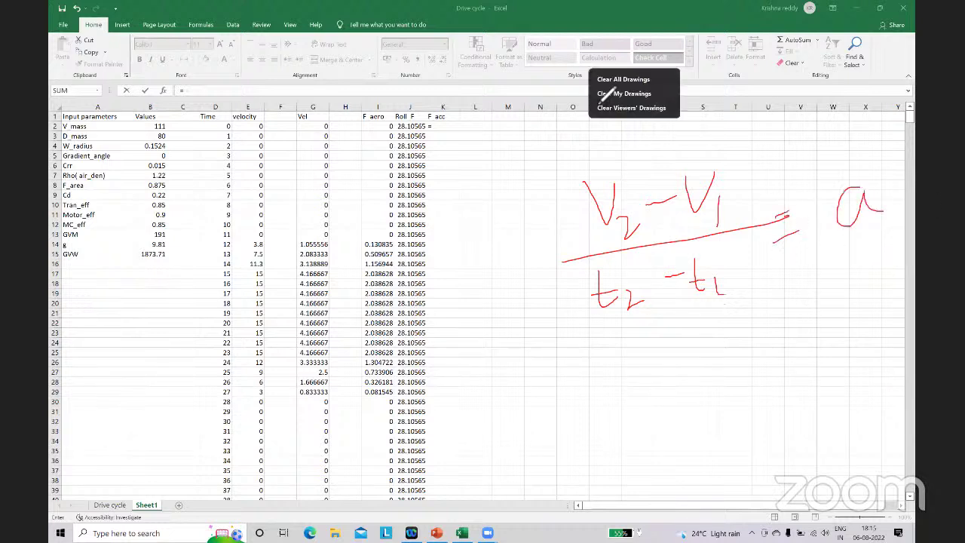
pyautogui.click(626, 92)
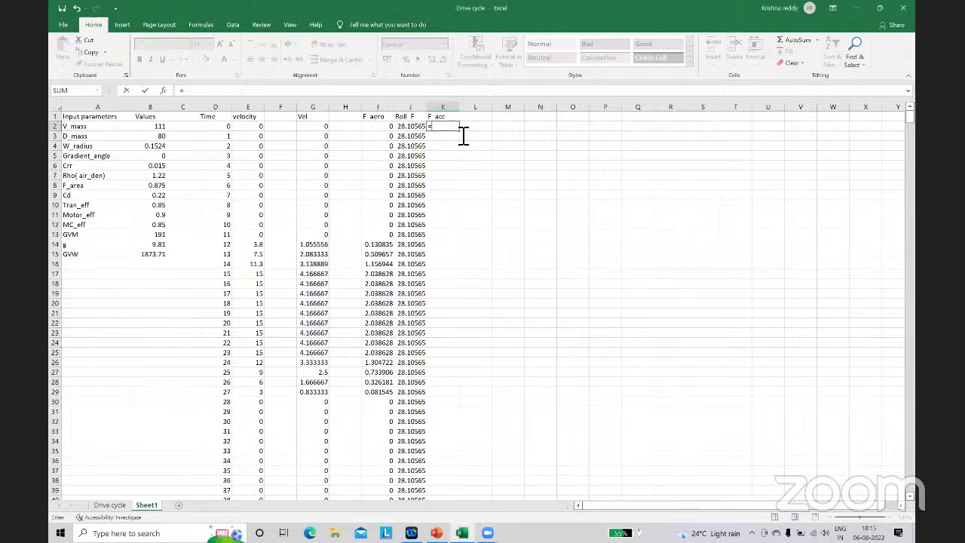
# Step: Enter the velocity difference (G4-G2) in parentheses in the K2 formula, followed by a multiplication sign
pyautogui.click(325, 147)
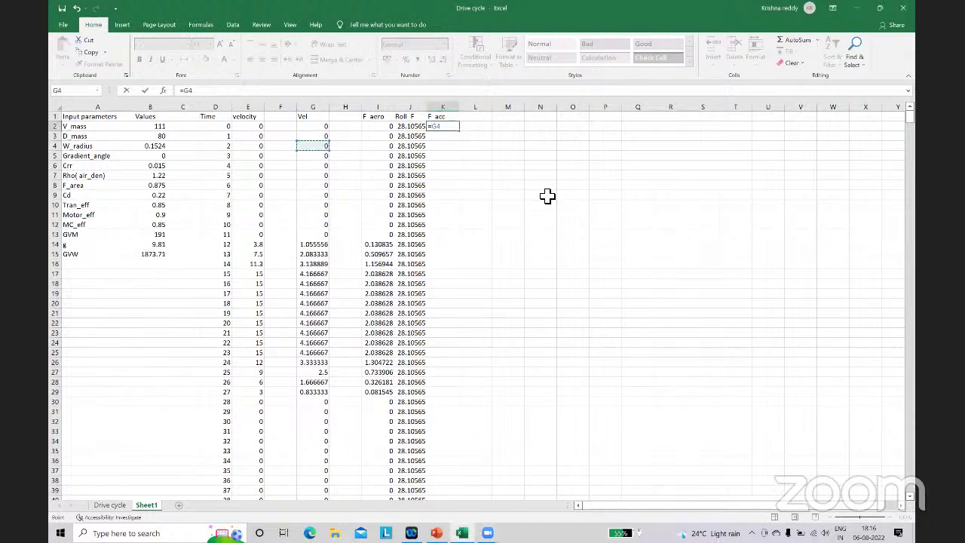
pyautogui.press('F2')
pyautogui.write('-')
pyautogui.click(319, 127)
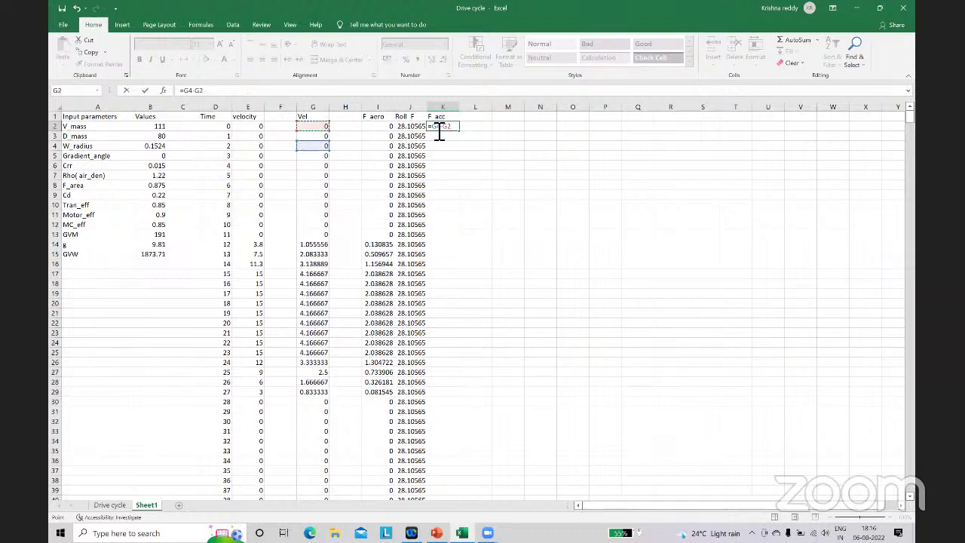
pyautogui.click(440, 128)
pyautogui.write('(')
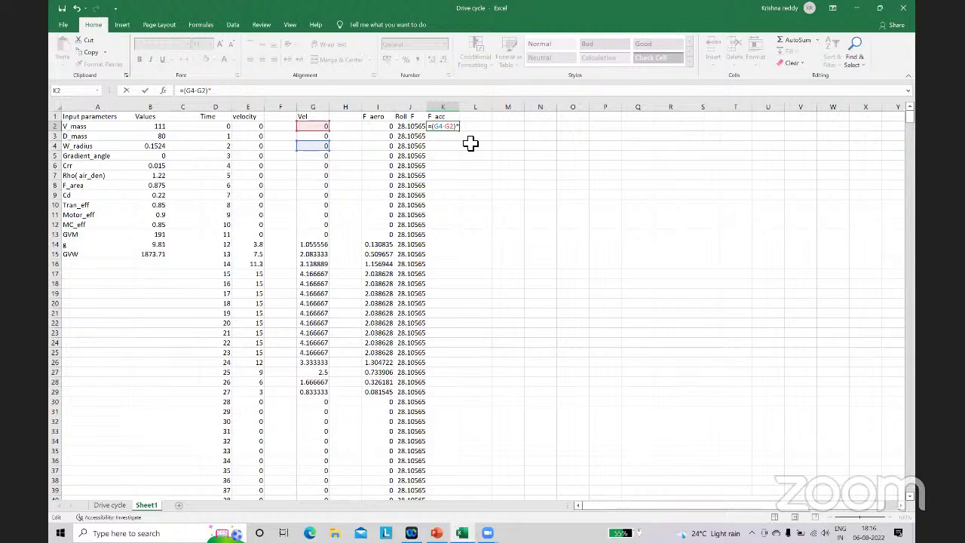
# Step: Complete the F_acc formula as =(G4-G2)*$B$13/2, referencing GVM absolutely, and fill it from K2 down the data rows
pyautogui.click(164, 236)
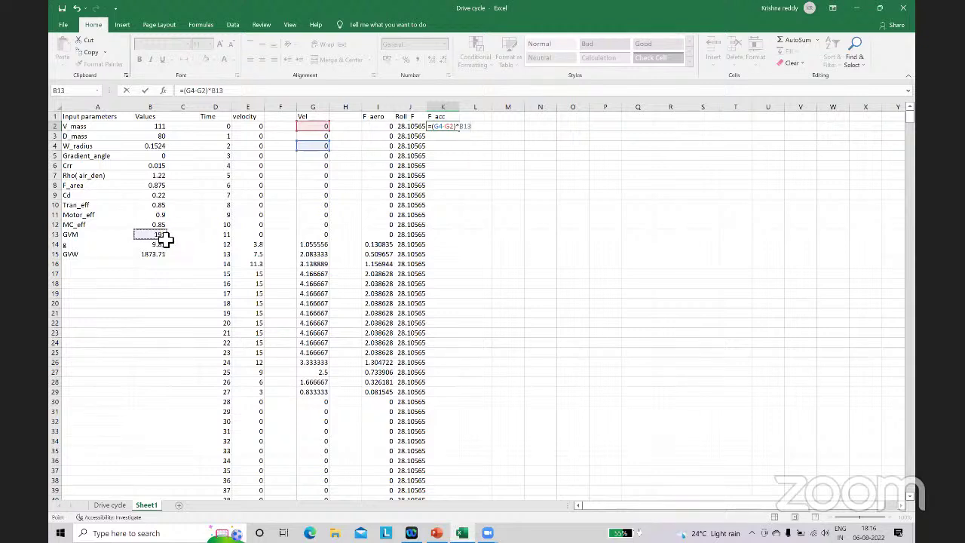
pyautogui.click(467, 128)
pyautogui.write('$')
pyautogui.press('Right')
pyautogui.write('$13')
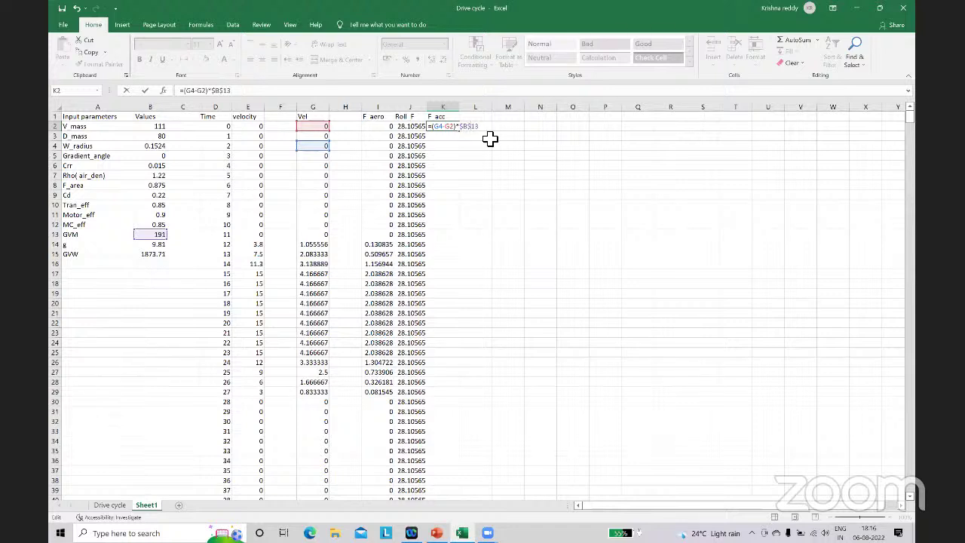
pyautogui.write('/')
pyautogui.write('2')
pyautogui.press('Return')
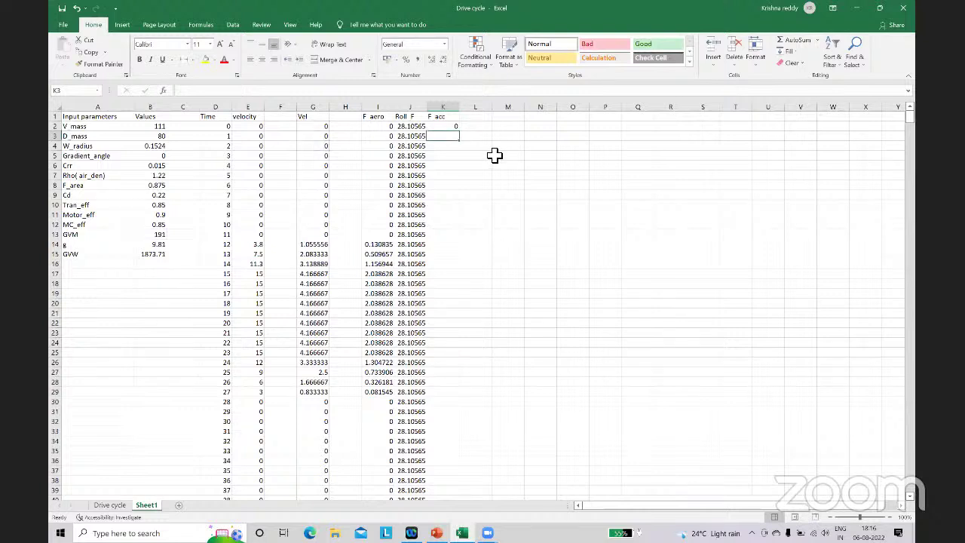
pyautogui.click(439, 125)
pyautogui.doubleClick(461, 132)
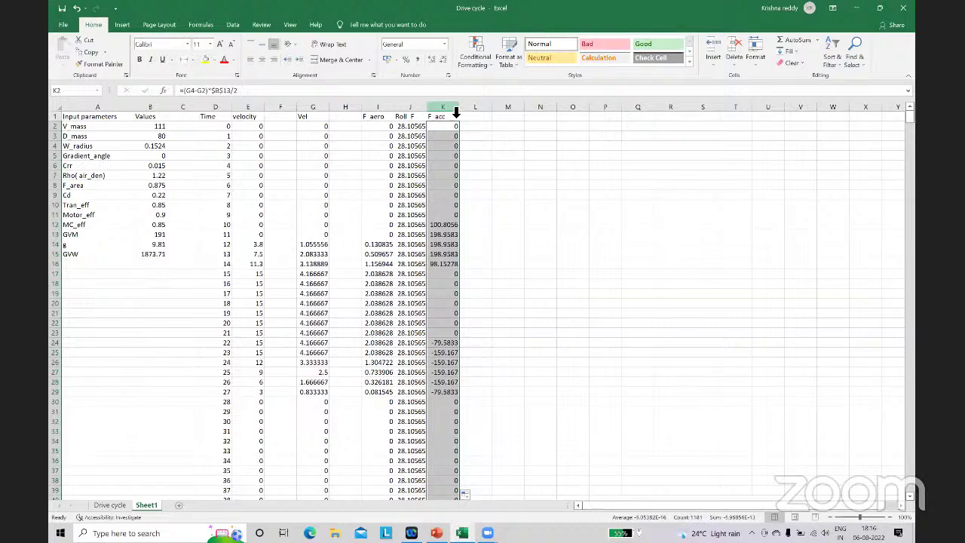
# Step: Review the filled F_acc values down column K against the time and velocity data
pyautogui.scroll(-11, 464, 265)
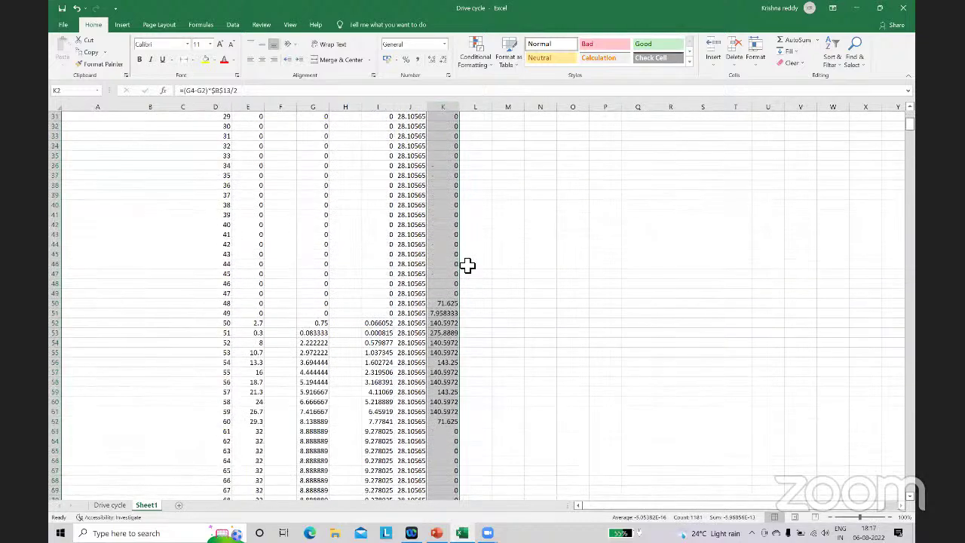
pyautogui.scroll(-20, 467, 263)
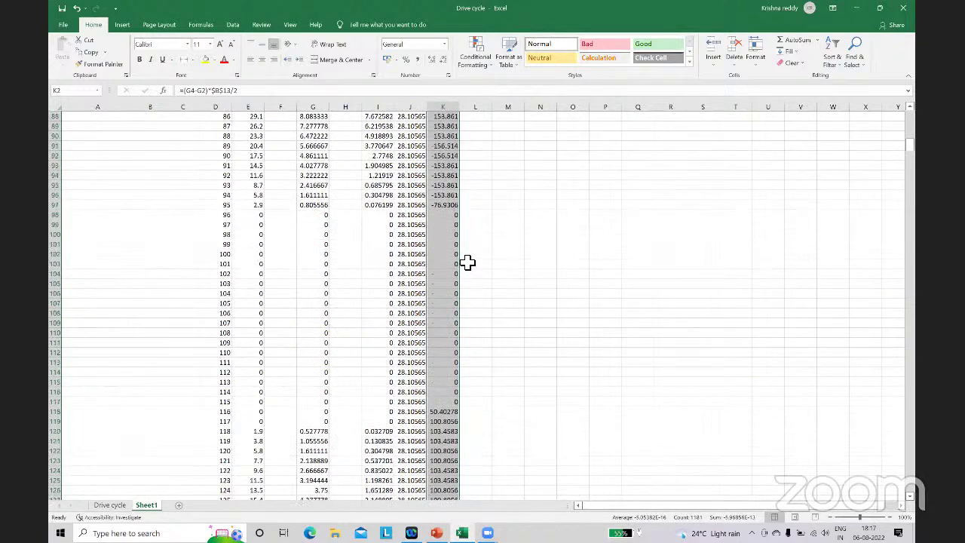
pyautogui.scroll(-2, 469, 261)
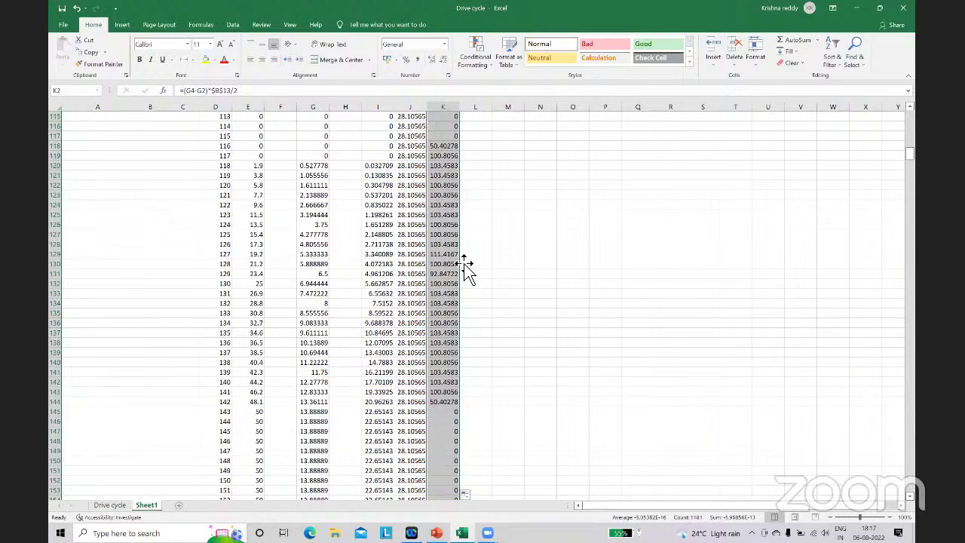
pyautogui.scroll(11, 466, 271)
pyautogui.scroll(20, 466, 271)
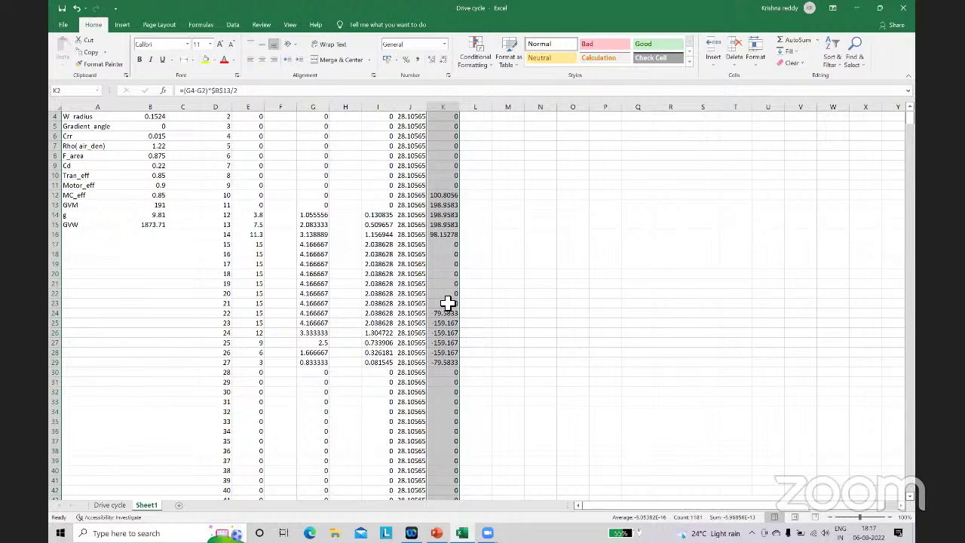
pyautogui.click(544, 265)
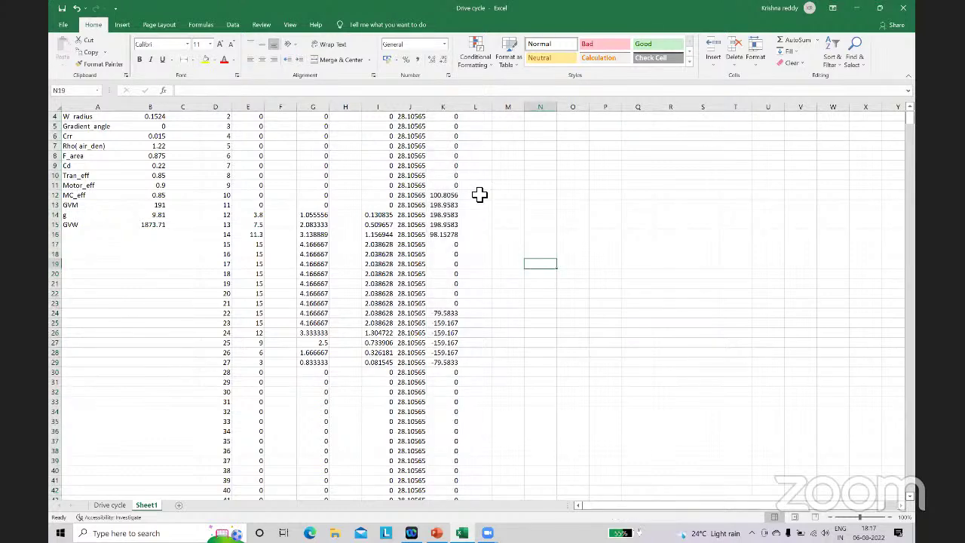
pyautogui.scroll(1, 498, 225)
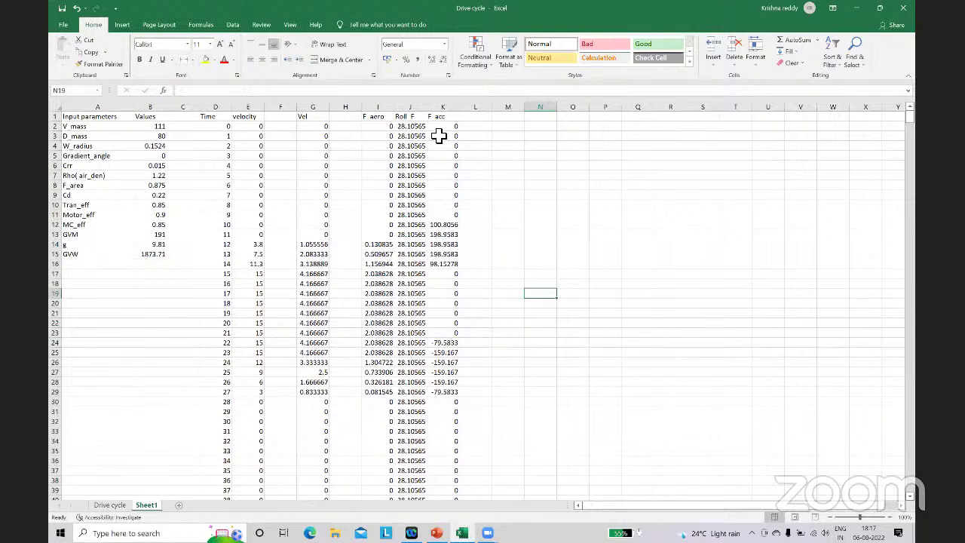
# Step: Head column L as TTF and start its L2 formula with references to I2, J2 and K2
pyautogui.click(478, 121)
pyautogui.doubleClick(482, 123)
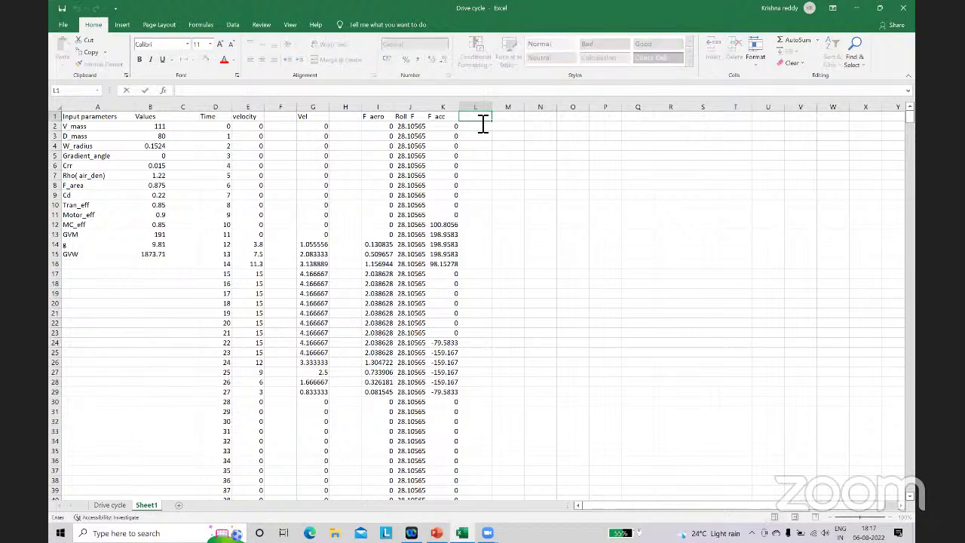
pyautogui.write('TTF')
pyautogui.press('Return')
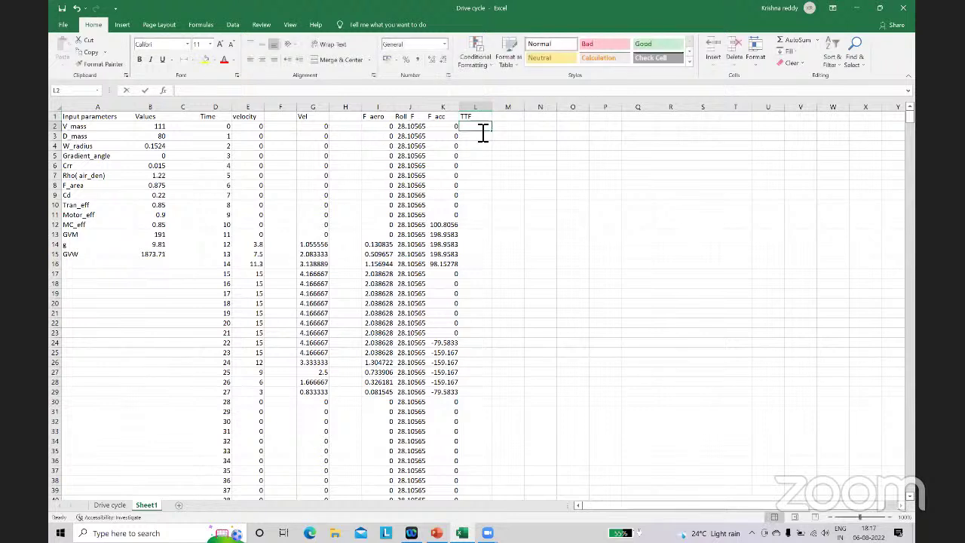
pyautogui.write('=')
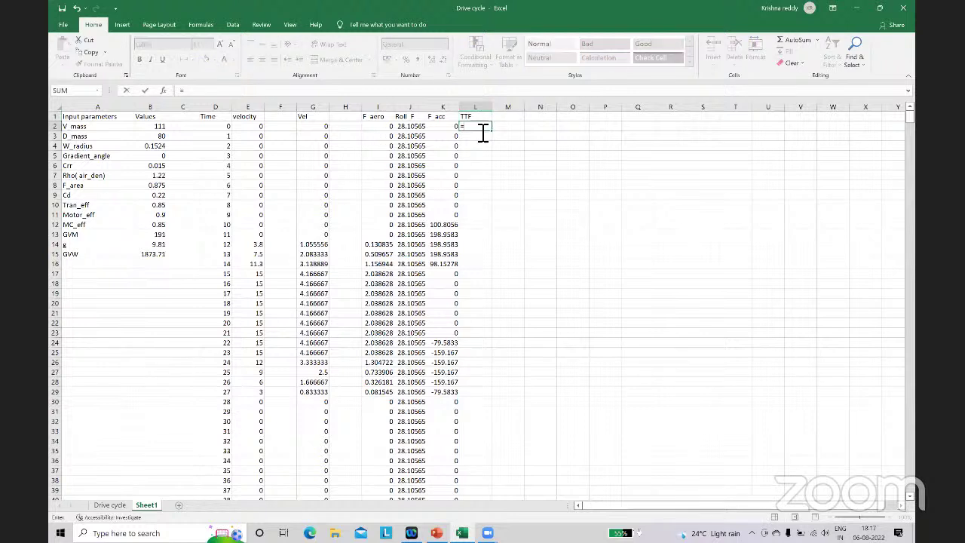
pyautogui.click(382, 126)
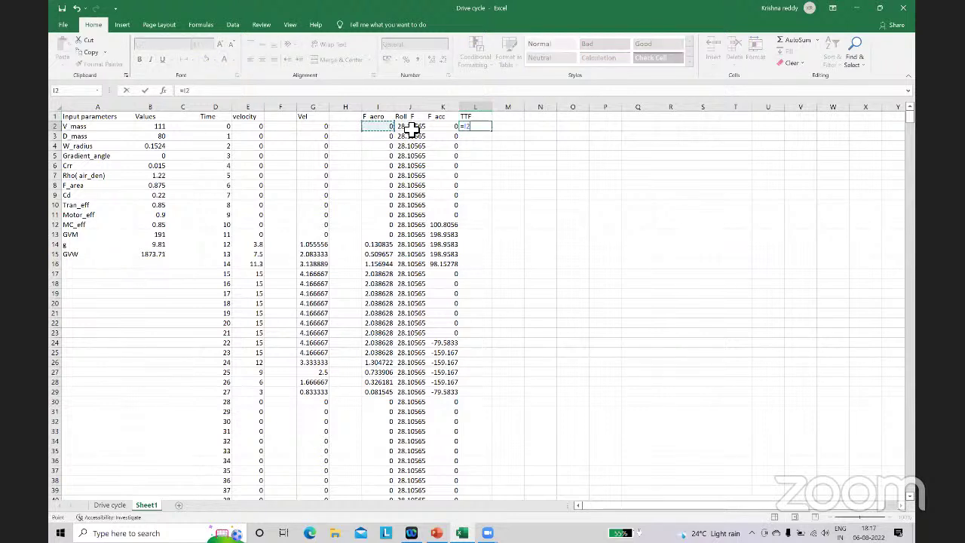
pyautogui.write('+')
pyautogui.click(411, 126)
pyautogui.write('+')
pyautogui.click(442, 127)
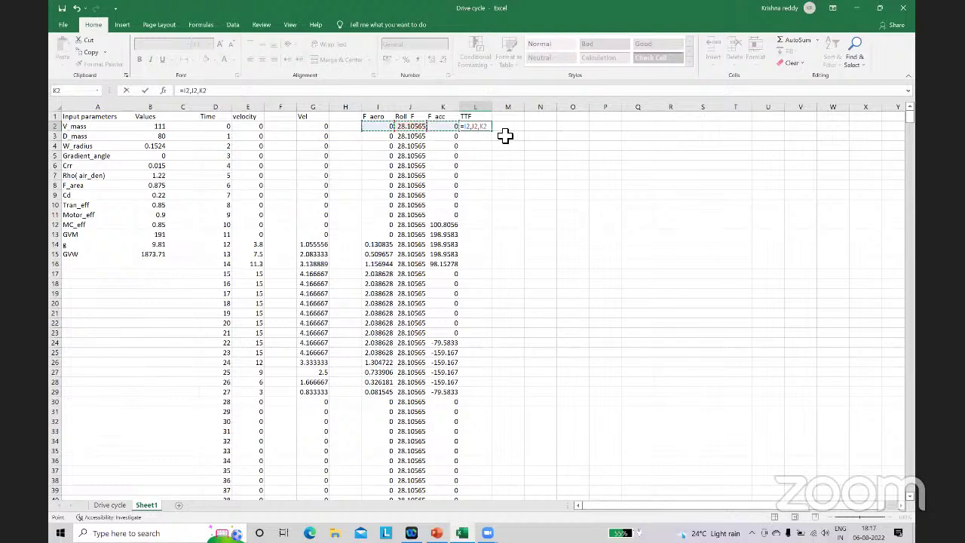
# Step: Correct the separators so the L2 formula reads =I2+J2+K2, and fill it down the data rows
pyautogui.click(478, 133)
pyautogui.press('Left')
pyautogui.press('Left')
pyautogui.press('Left')
pyautogui.press('Left')
pyautogui.press('Left')
pyautogui.press('BackSpace')
pyautogui.write('+')
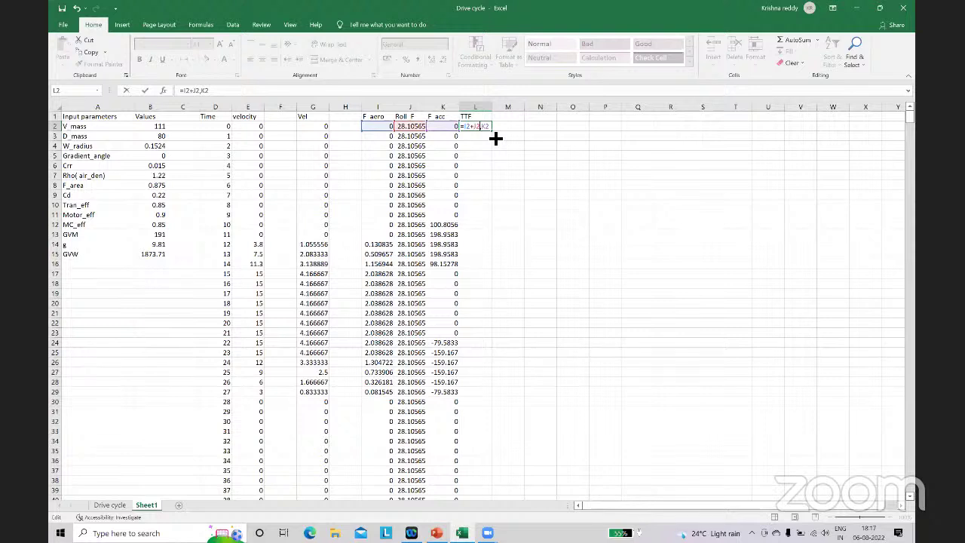
pyautogui.press('Right')
pyautogui.press('Right')
pyautogui.press('Right')
pyautogui.press('BackSpace')
pyautogui.write('+')
pyautogui.hotkey('ctrl', 'Return')
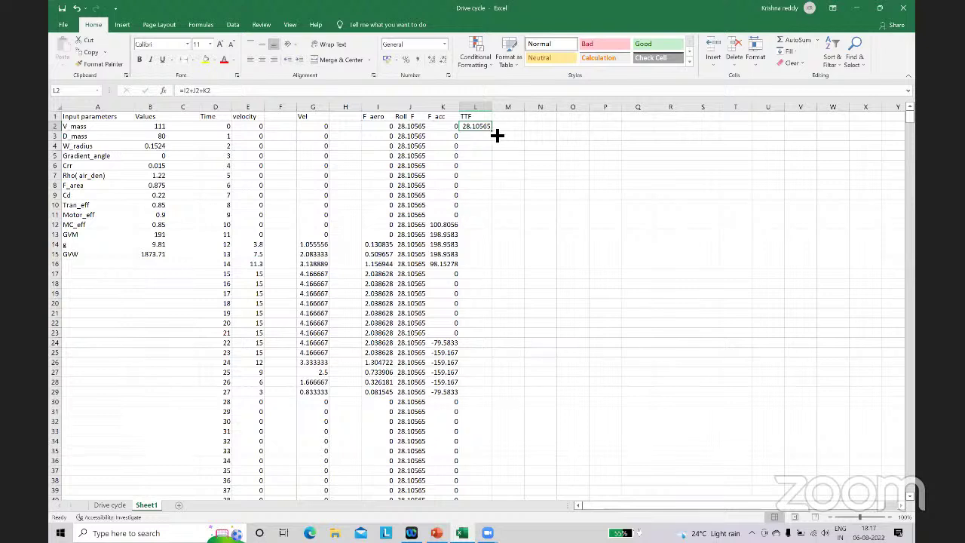
pyautogui.doubleClick(496, 133)
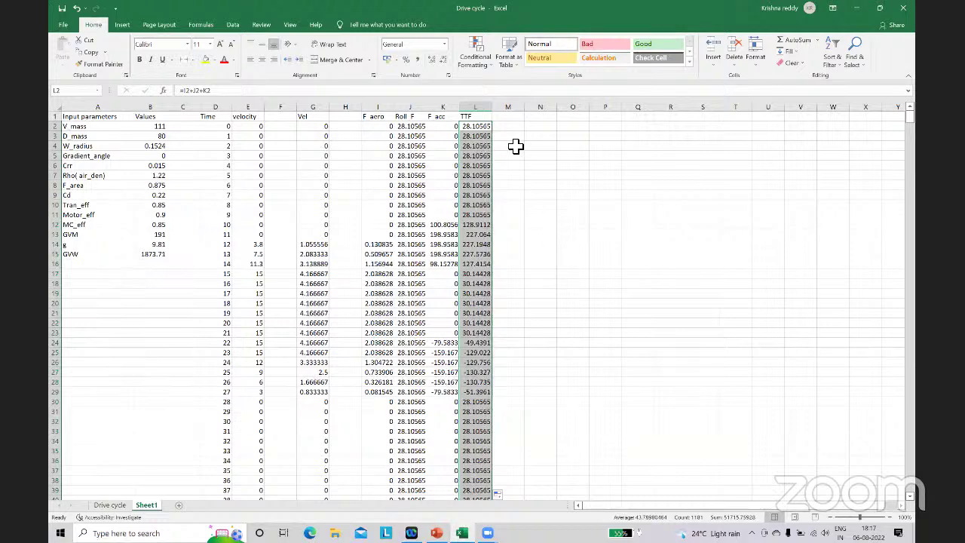
# Step: Preview the recommended charts for the TTF column without inserting one
pyautogui.click(487, 107)
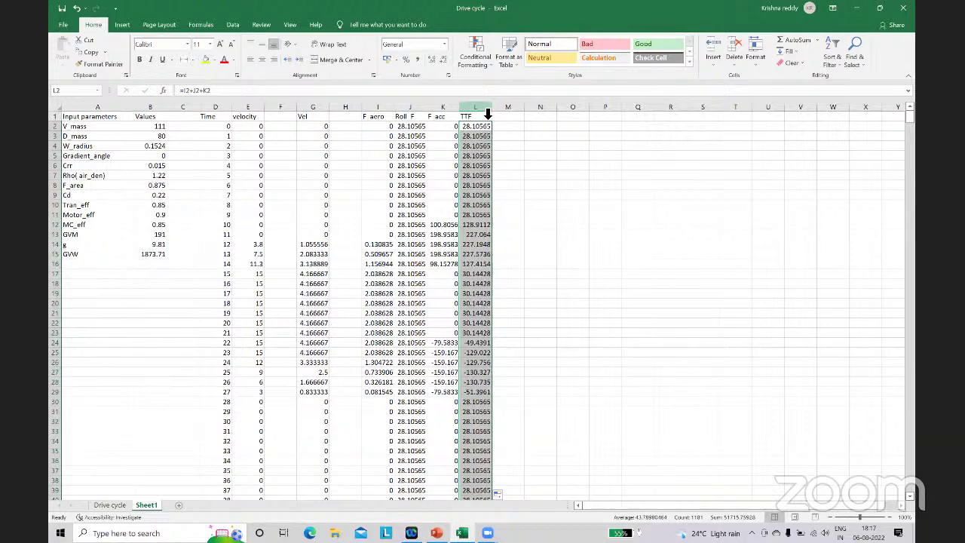
pyautogui.click(123, 25)
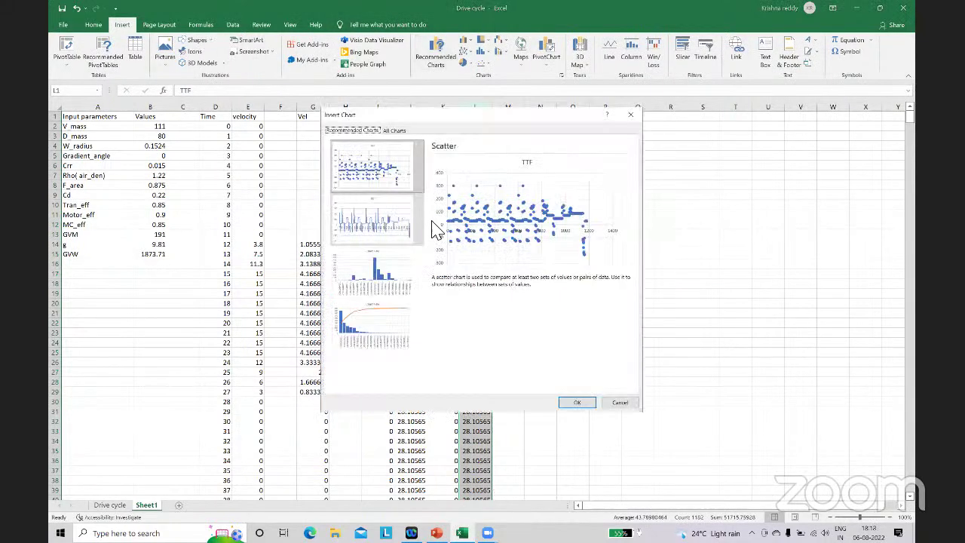
pyautogui.click(620, 402)
pyautogui.click(633, 196)
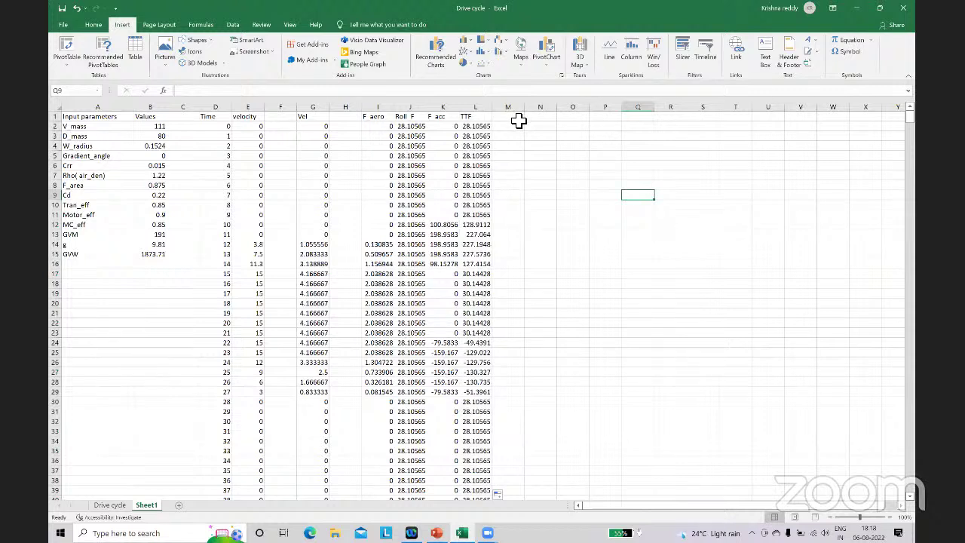
# Step: Head column M as W_torque and enter the formula =L2*B4 in M2, multiplying TTF by the wheel radius
pyautogui.doubleClick(519, 120)
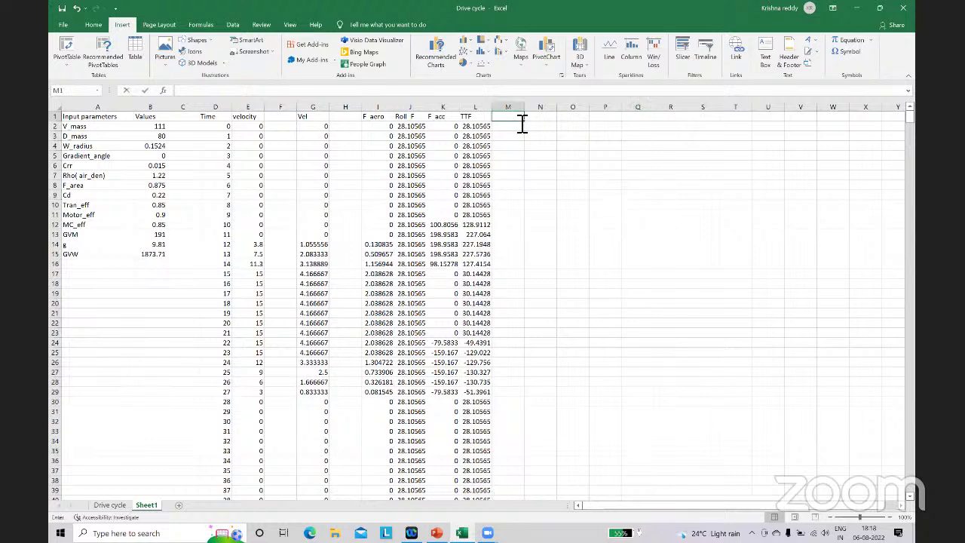
pyautogui.write('W')
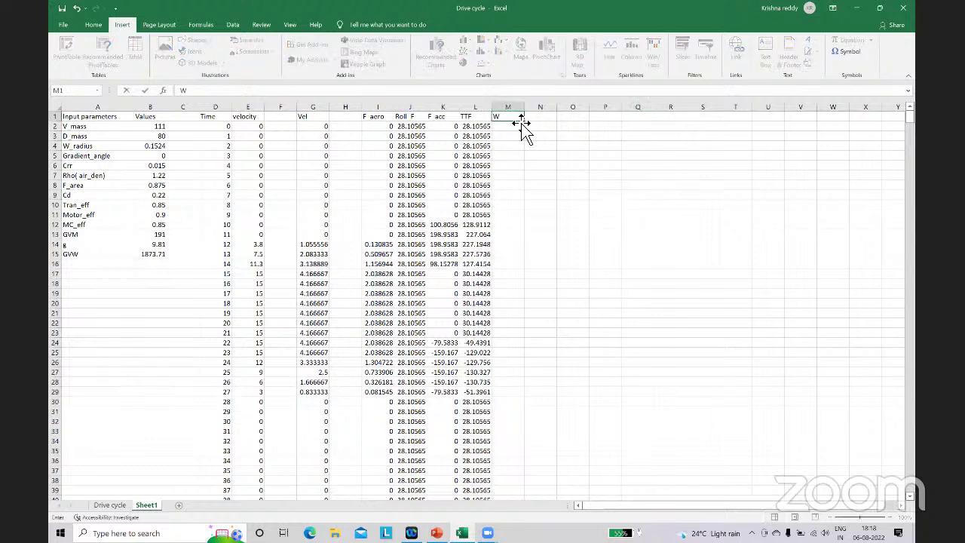
pyautogui.write(' torque')
pyautogui.press('Return')
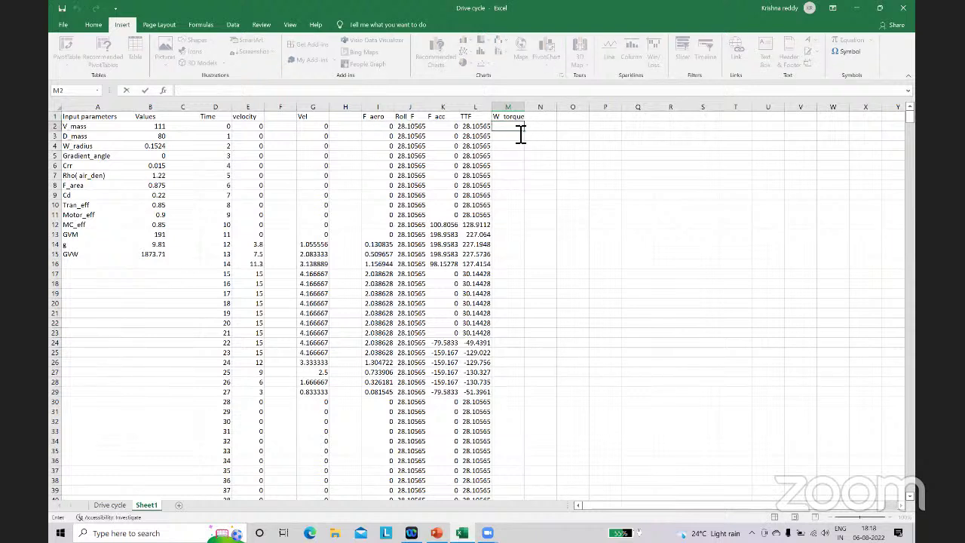
pyautogui.write('=')
pyautogui.click(477, 127)
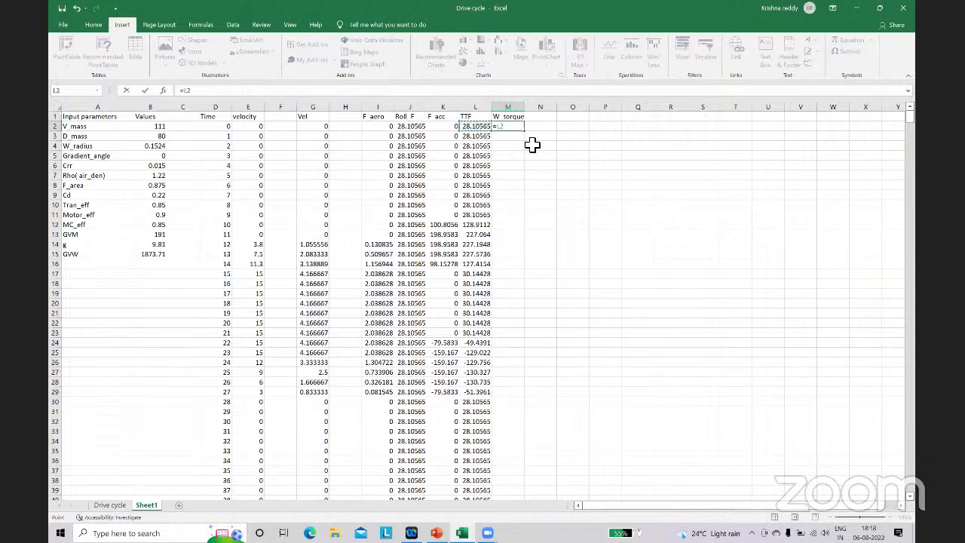
pyautogui.write('*')
pyautogui.click(151, 145)
pyautogui.press('F2')
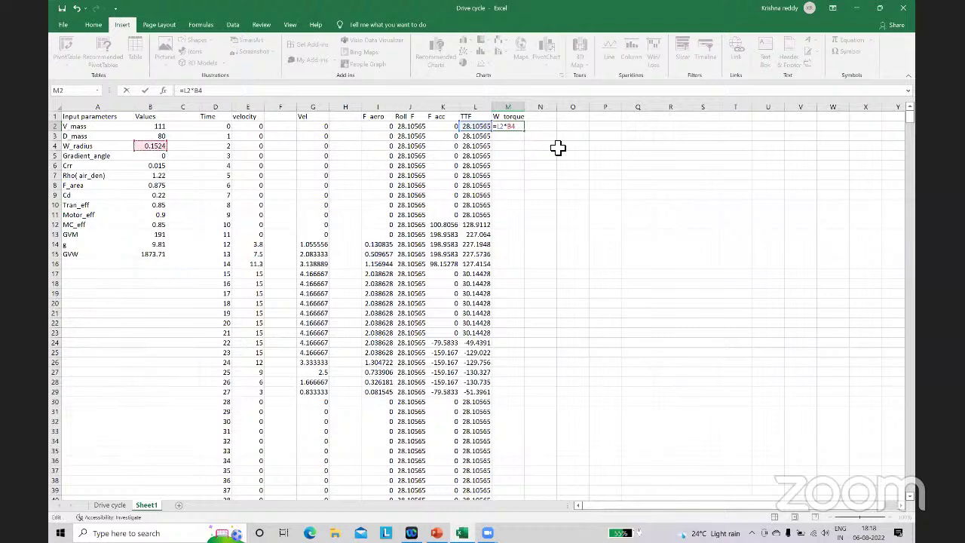
# Step: Make the wheel radius reference absolute so M2 reads =L2*$B$4, and fill the formula down the data rows
pyautogui.write('$')
pyautogui.hotkey('shift', 'Return')
pyautogui.write('$')
pyautogui.press('Escape')
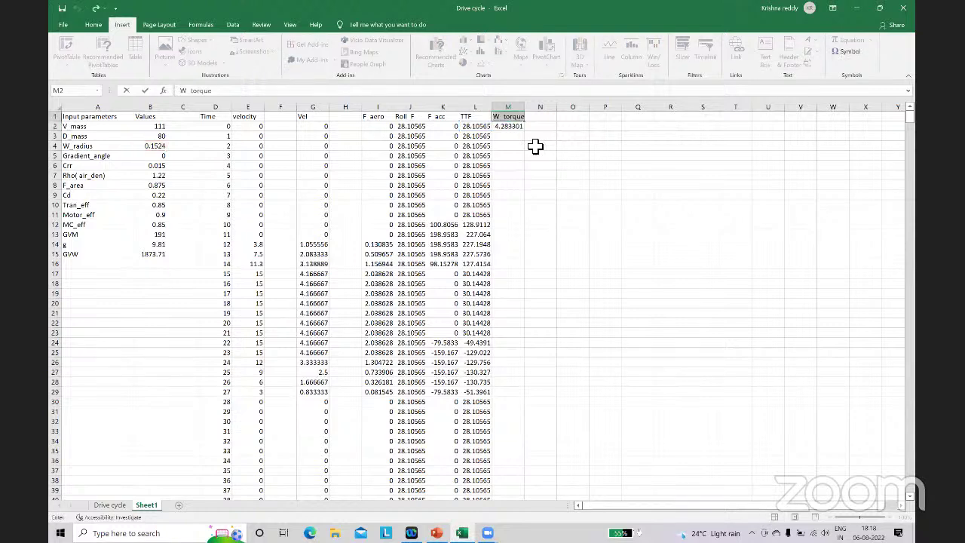
pyautogui.doubleClick(521, 128)
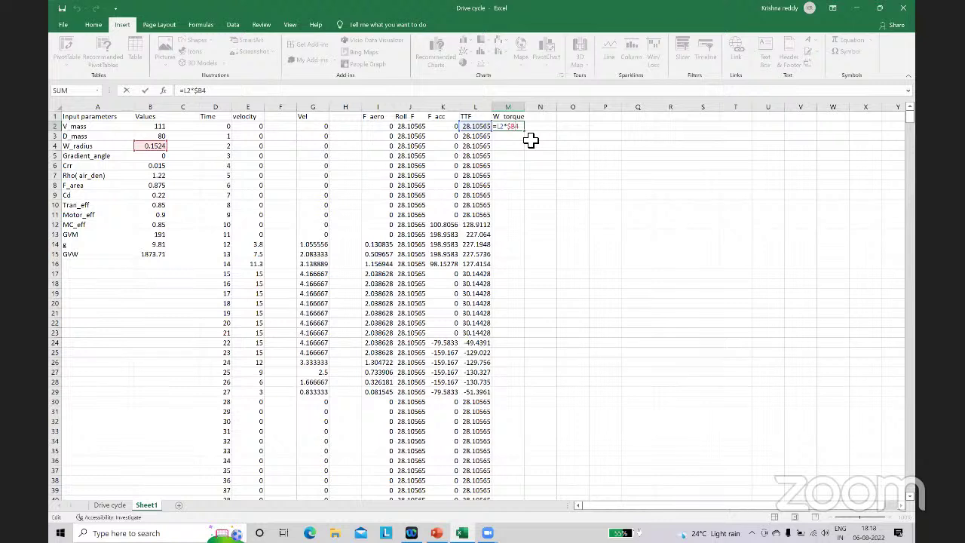
pyautogui.write('$')
pyautogui.press('Return')
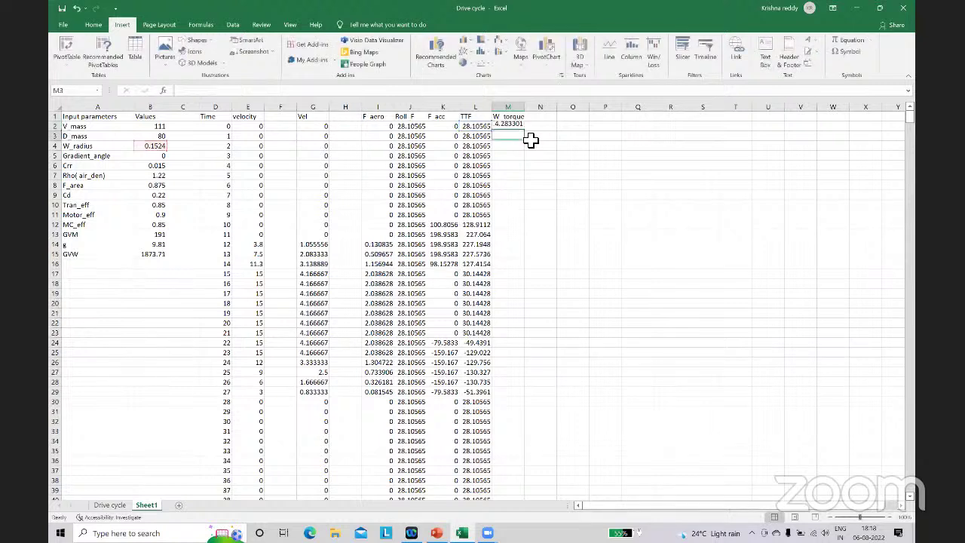
pyautogui.click(520, 129)
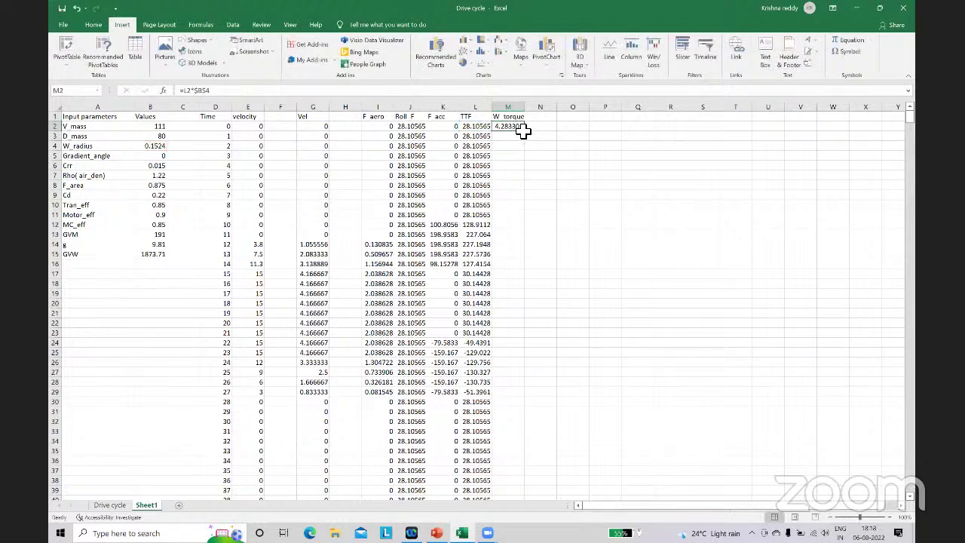
pyautogui.doubleClick(524, 131)
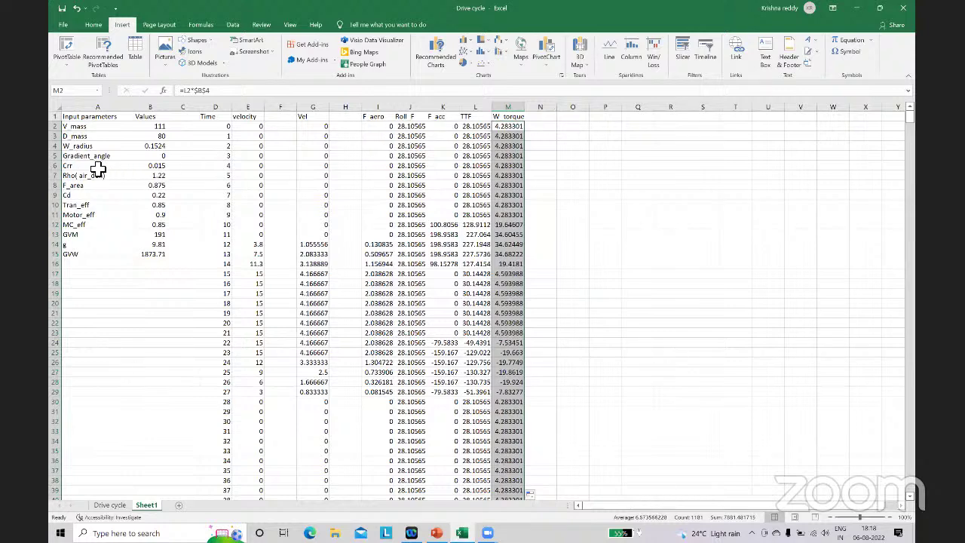
# Step: Try to enter the label GR in cell A16 below the input parameters
pyautogui.click(85, 265)
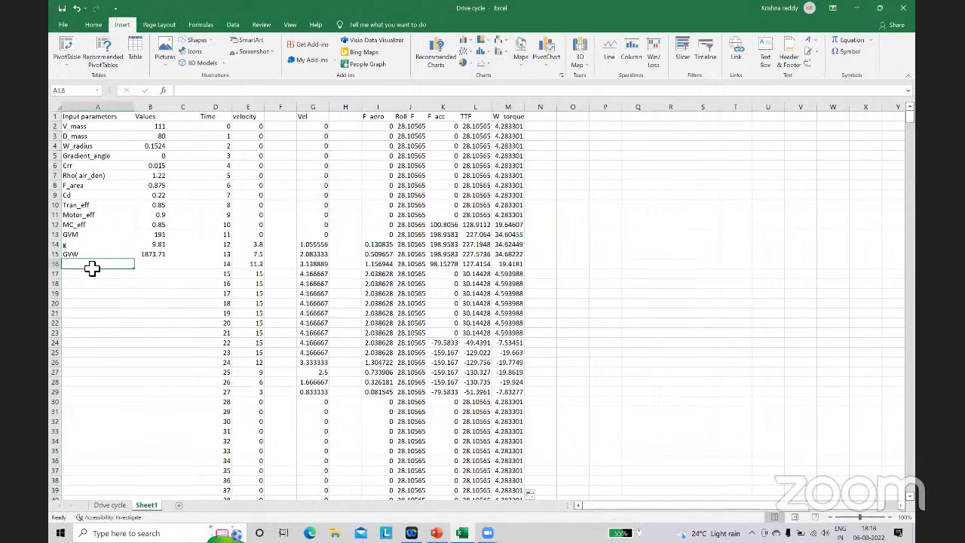
pyautogui.doubleClick(97, 266)
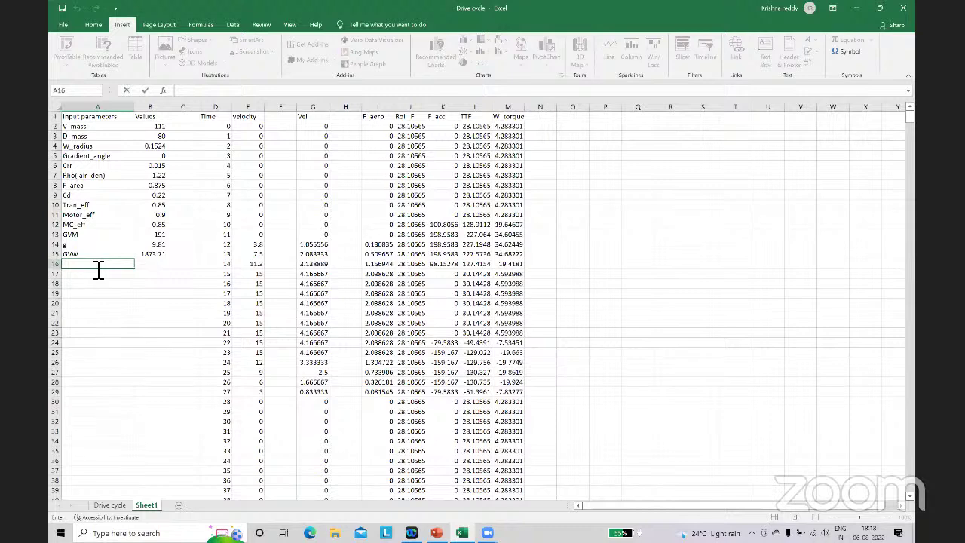
pyautogui.write('GRadient_angle')
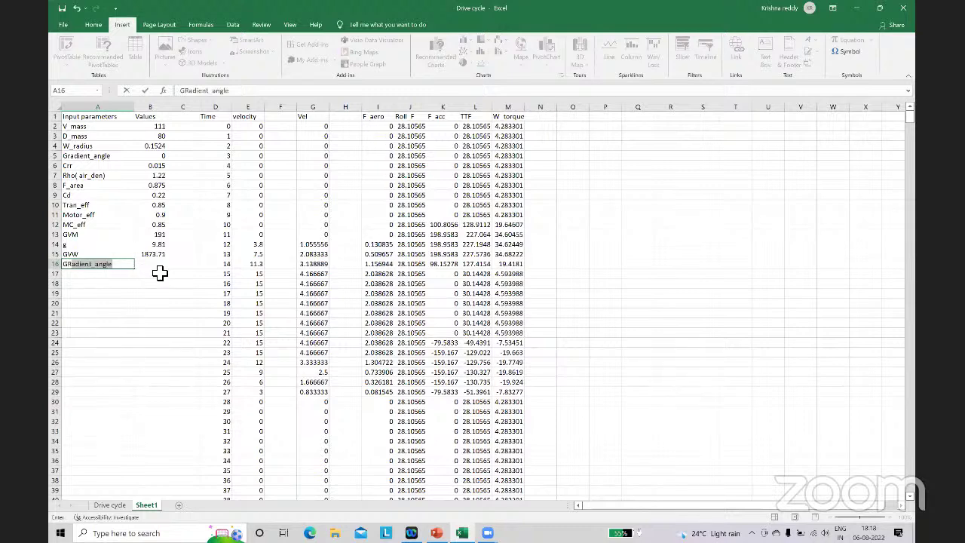
pyautogui.press('Tab')
# Step: Enter the label GR in A17 and its value 7.8 in B17
pyautogui.click(109, 278)
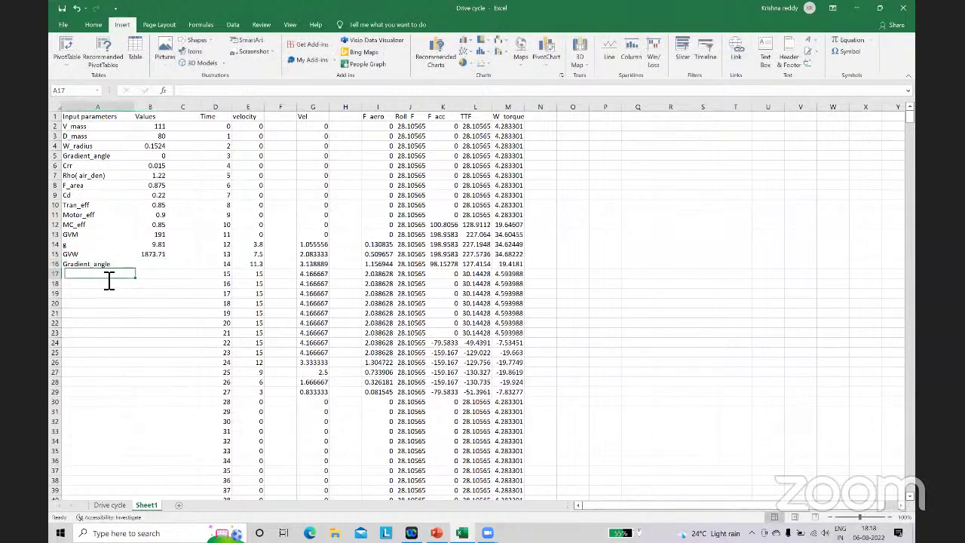
pyautogui.write('GRadient_angle')
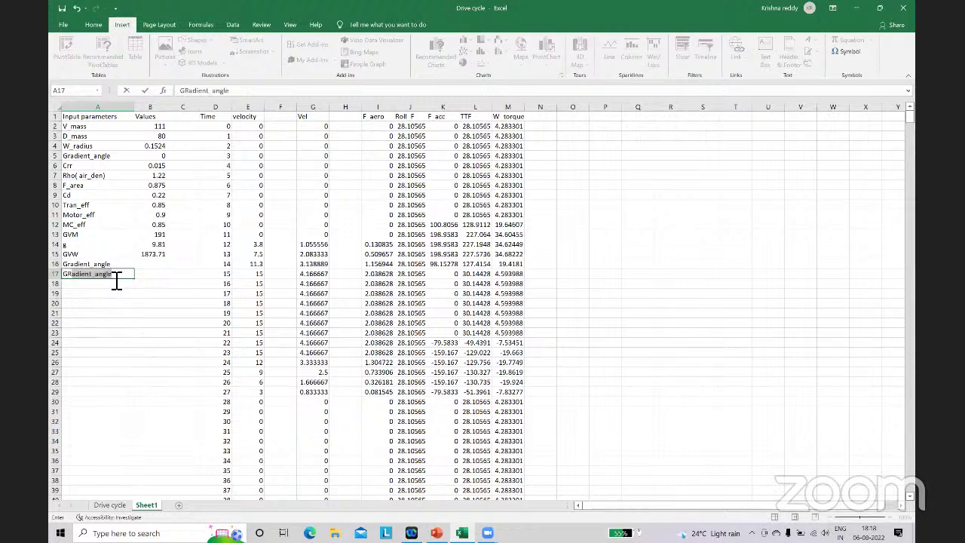
pyautogui.click(132, 275)
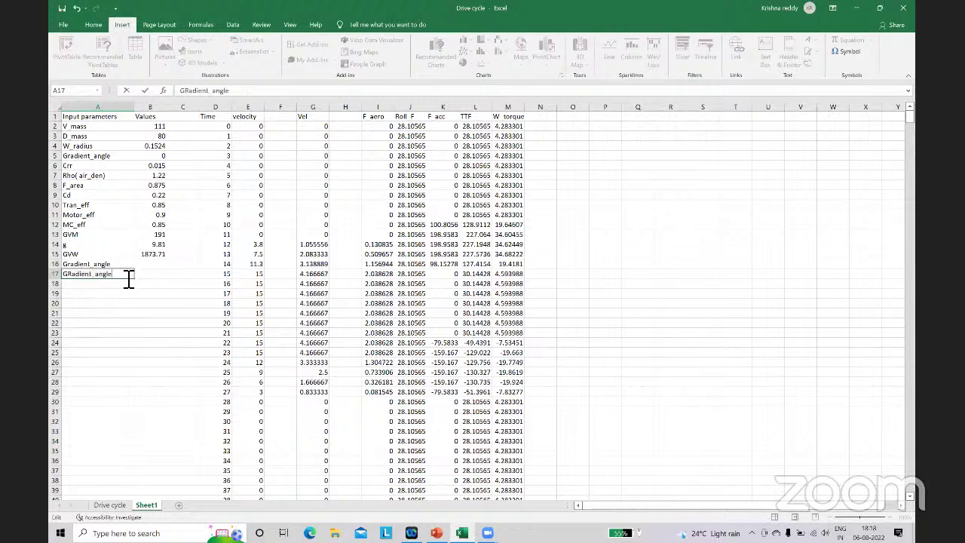
pyautogui.moveTo(82, 282); pyautogui.dragTo(79, 279)
pyautogui.click(119, 278)
pyautogui.press('BackSpace')
pyautogui.press('BackSpace')
pyautogui.press('BackSpace')
pyautogui.press('BackSpace')
pyautogui.press('BackSpace')
pyautogui.press('BackSpace')
pyautogui.press('BackSpace')
pyautogui.press('BackSpace')
pyautogui.press('BackSpace')
pyautogui.press('BackSpace')
pyautogui.press('BackSpace')
pyautogui.press('BackSpace')
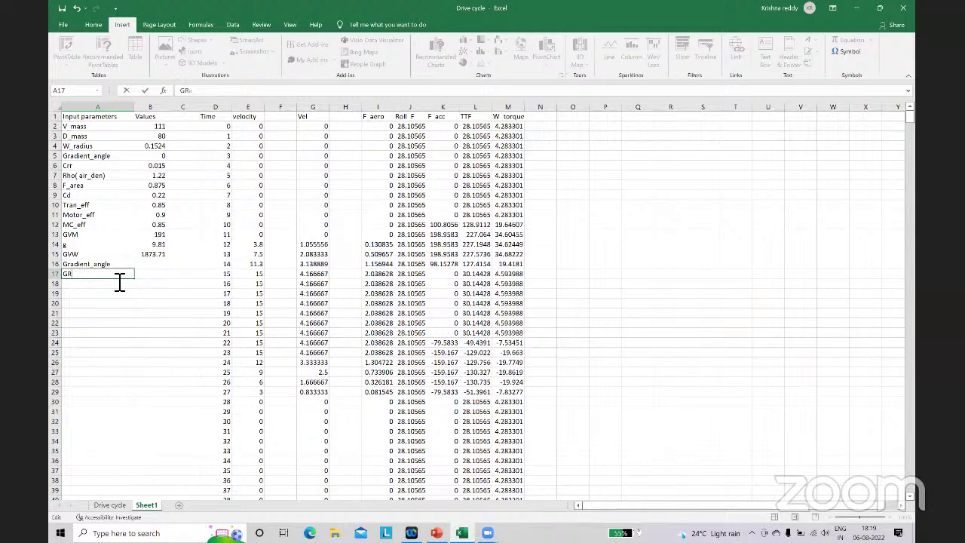
pyautogui.click(159, 276)
pyautogui.write('7')
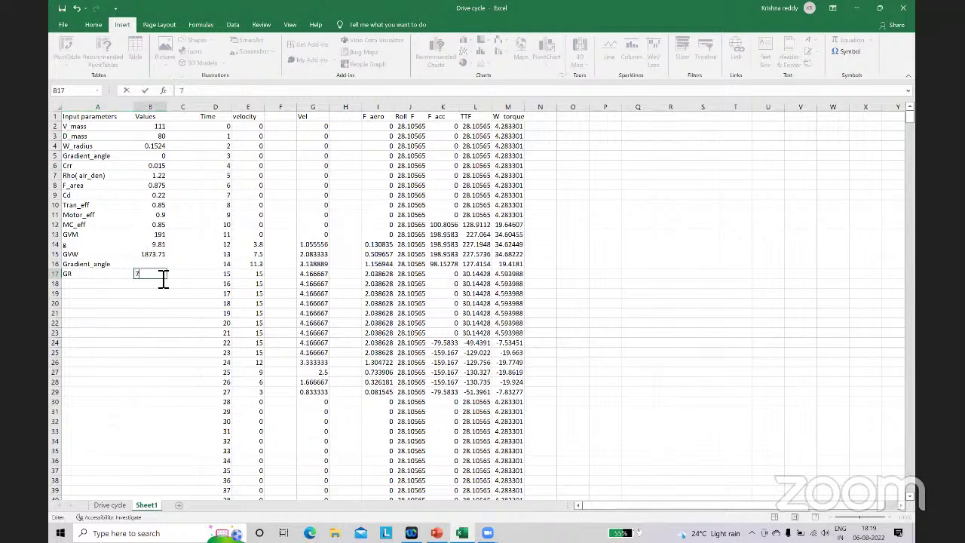
pyautogui.write('.8')
pyautogui.click(550, 264)
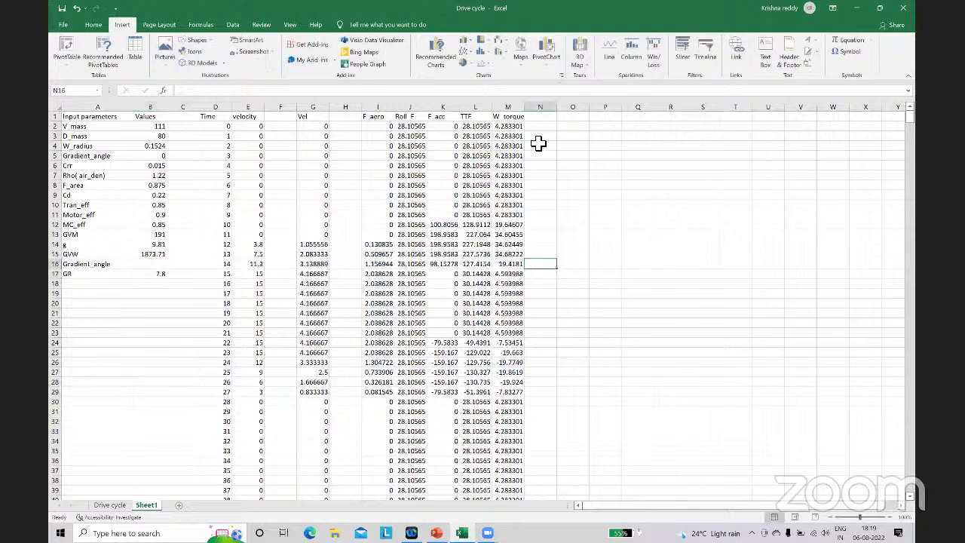
# Step: Clear the duplicate Gradient_angle label from cell A16
pyautogui.click(120, 264)
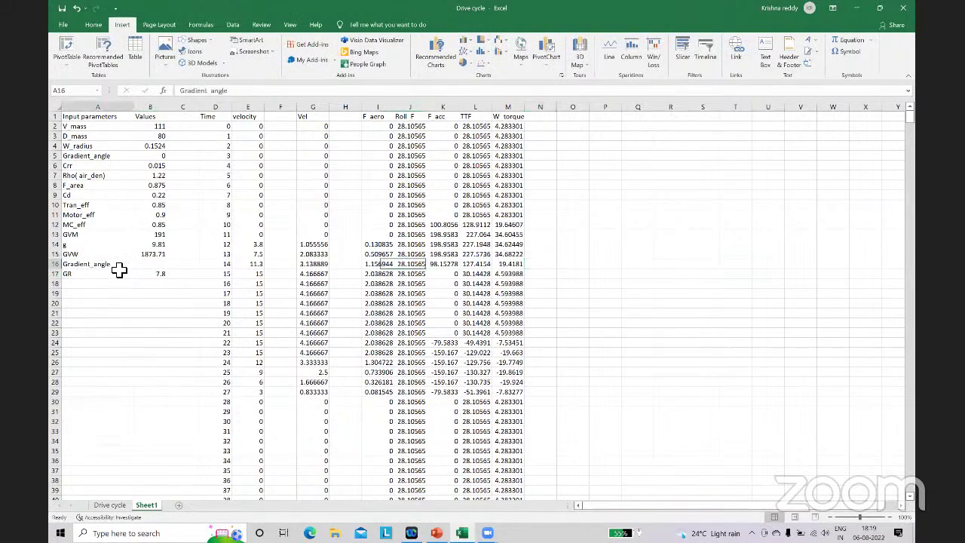
pyautogui.doubleClick(120, 267)
pyautogui.moveTo(123, 269); pyautogui.dragTo(60, 280)
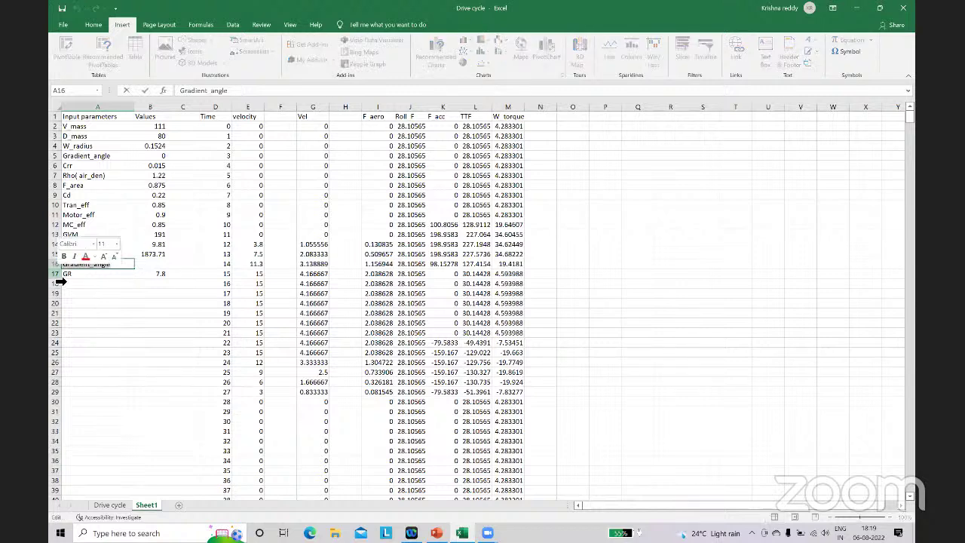
pyautogui.press('BackSpace')
pyautogui.click(608, 224)
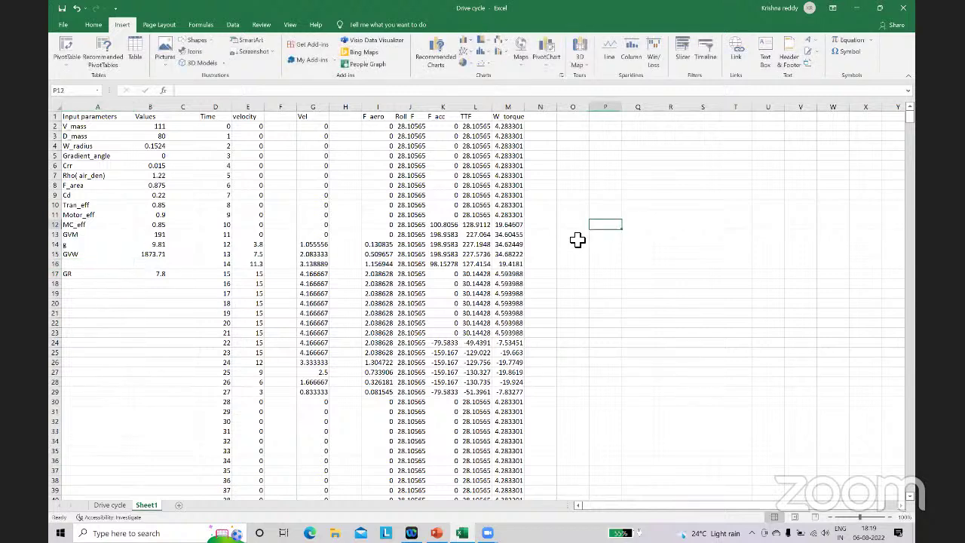
# Step: Enter the column header M_torque in cell N1
pyautogui.doubleClick(549, 118)
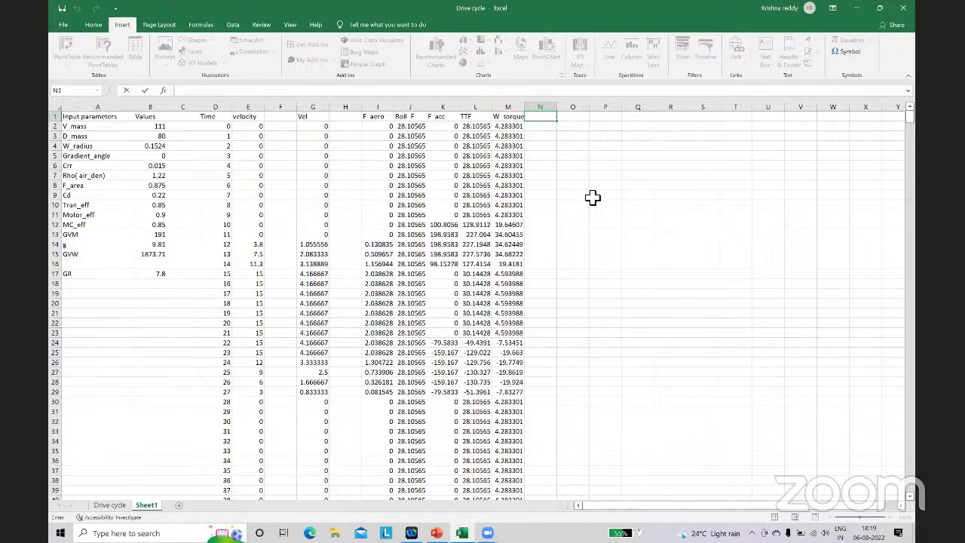
pyautogui.write('M_')
pyautogui.write(' torque')
pyautogui.press('Return')
# Step: Start the motor torque formula in N2 by dividing wheel torque by the absolute gear ratio reference, =M2/$B$17
pyautogui.write('=')
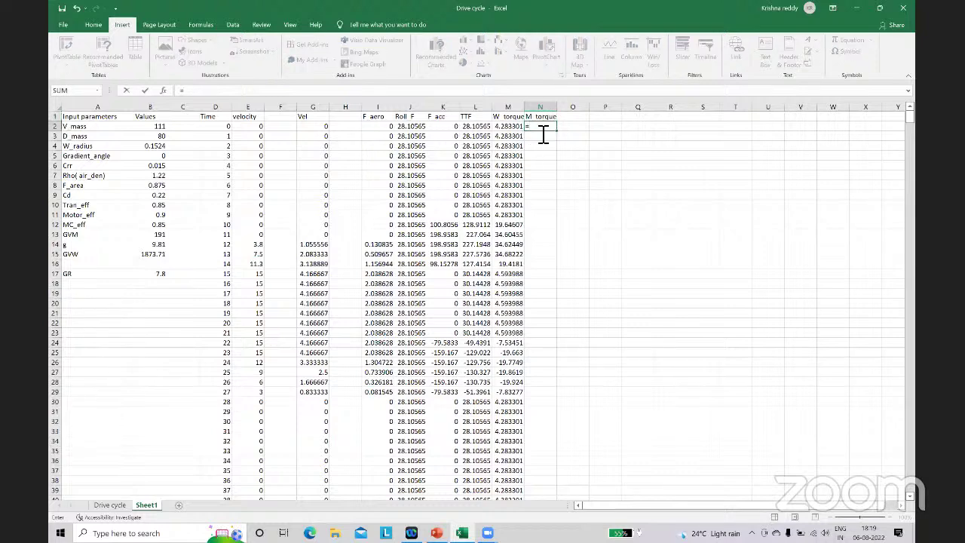
pyautogui.click(513, 127)
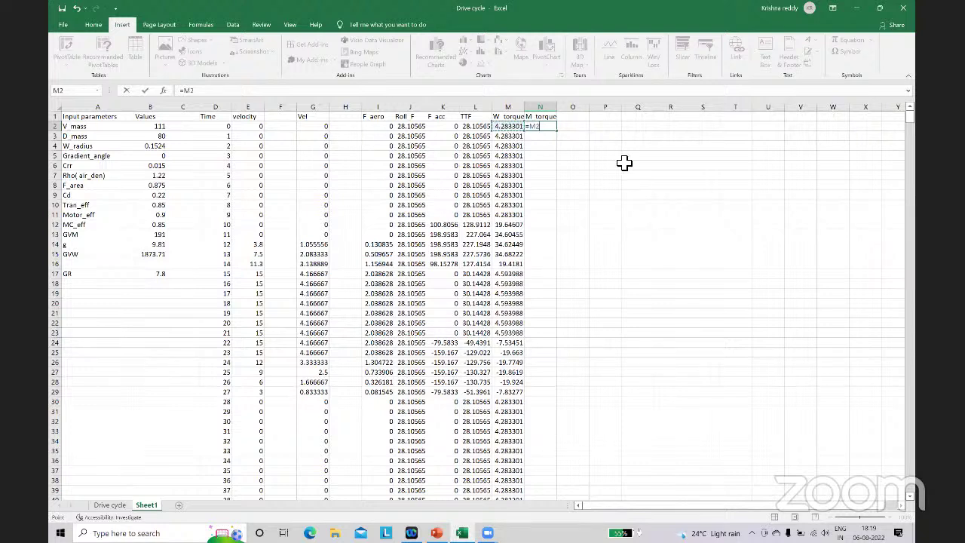
pyautogui.write('/')
pyautogui.write('7.8')
pyautogui.press('BackSpace')
pyautogui.press('BackSpace')
pyautogui.press('BackSpace')
pyautogui.click(157, 274)
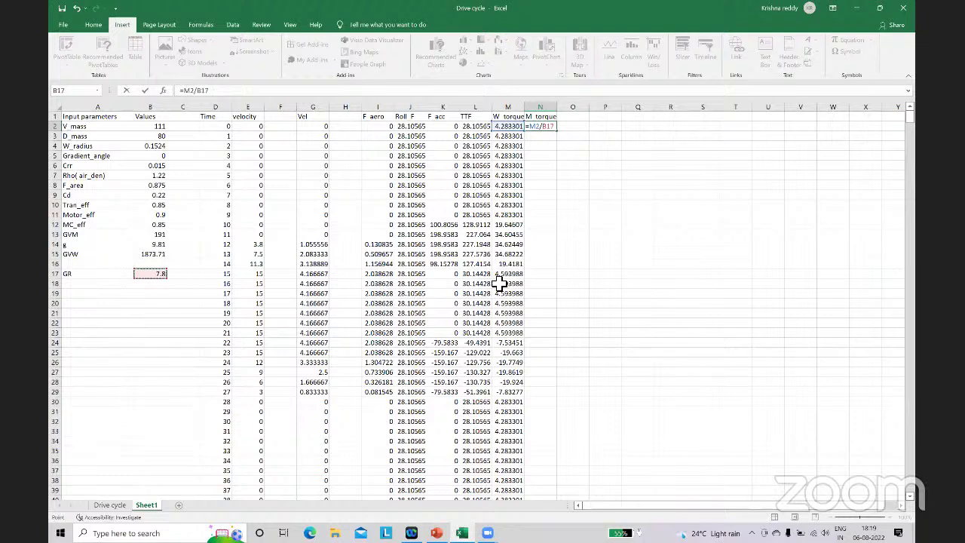
pyautogui.click(551, 134)
pyautogui.press('F4')
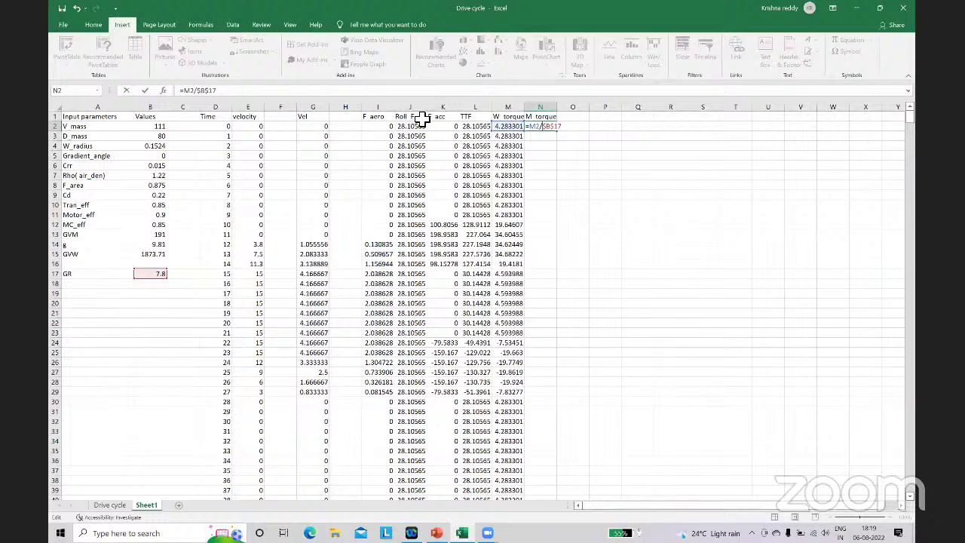
# Step: Add transmission efficiency to the divisor so N2 reads =M2/($B$17*$B$10), and fill the formula down the data rows
pyautogui.write('(')
pyautogui.write('*')
pyautogui.click(157, 205)
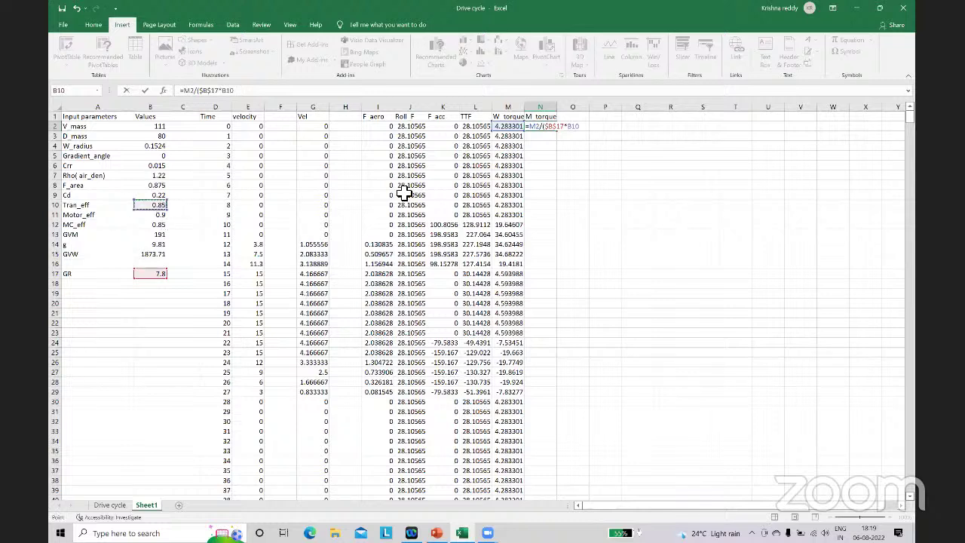
pyautogui.press('F2')
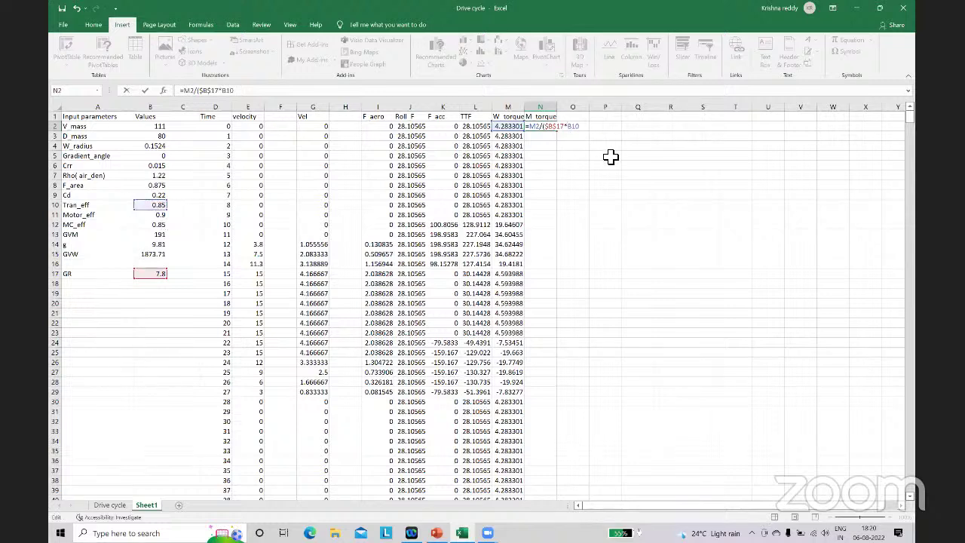
pyautogui.press('Left')
pyautogui.press('Left')
pyautogui.press('Left')
pyautogui.write('$')
pyautogui.press('BackSpace')
pyautogui.write('$')
pyautogui.press('Return')
pyautogui.click(543, 127)
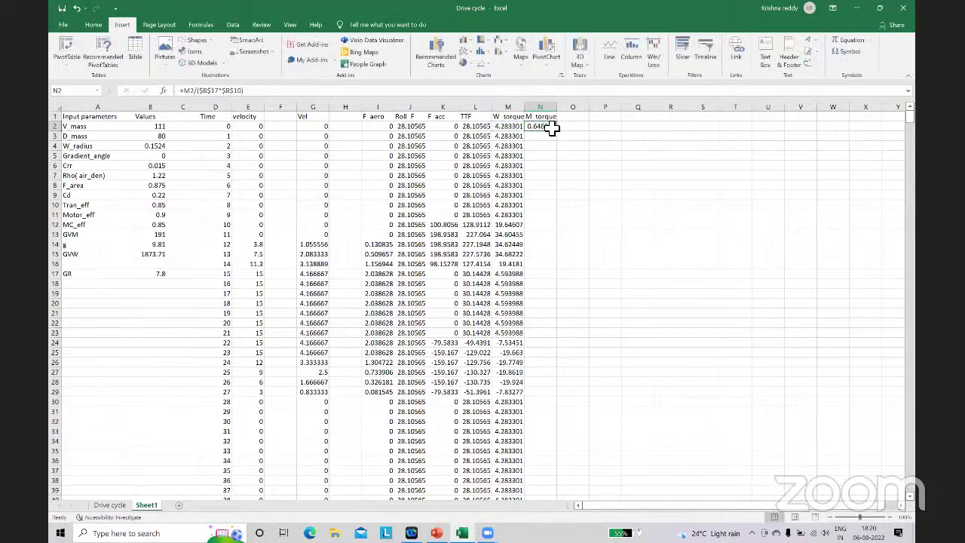
pyautogui.doubleClick(561, 135)
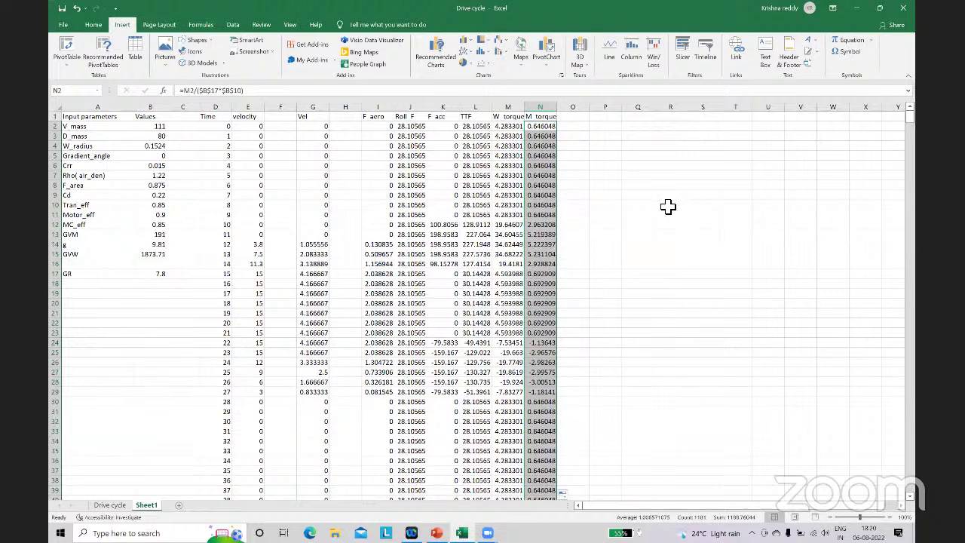
# Step: Enter the column header M_speed in cell O1
pyautogui.doubleClick(584, 121)
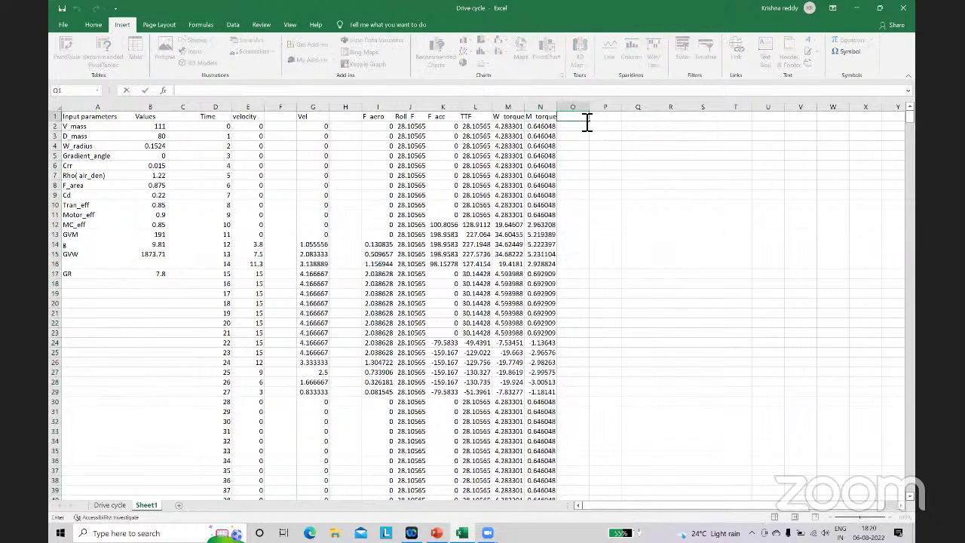
pyautogui.write('M_ speed')
pyautogui.press('Return')
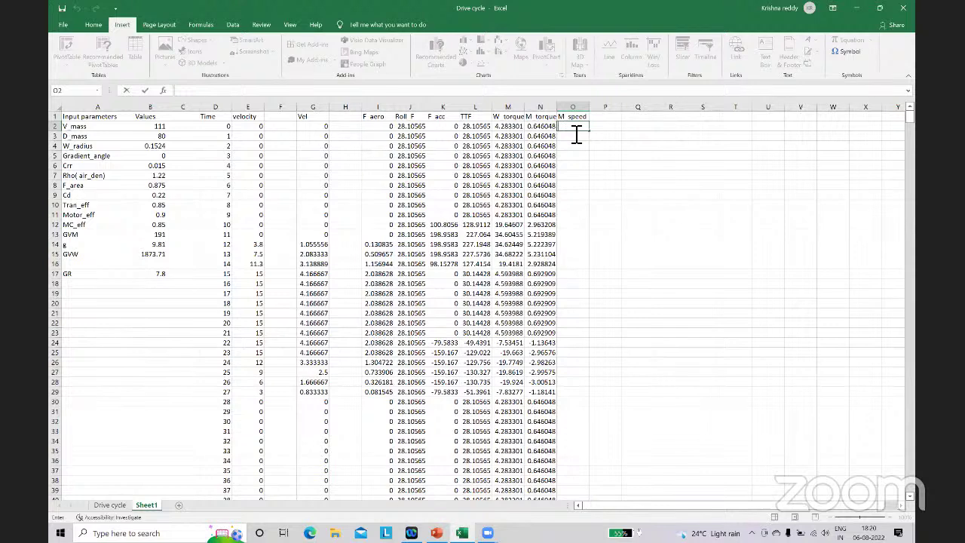
pyautogui.write('=')
pyautogui.click(159, 274)
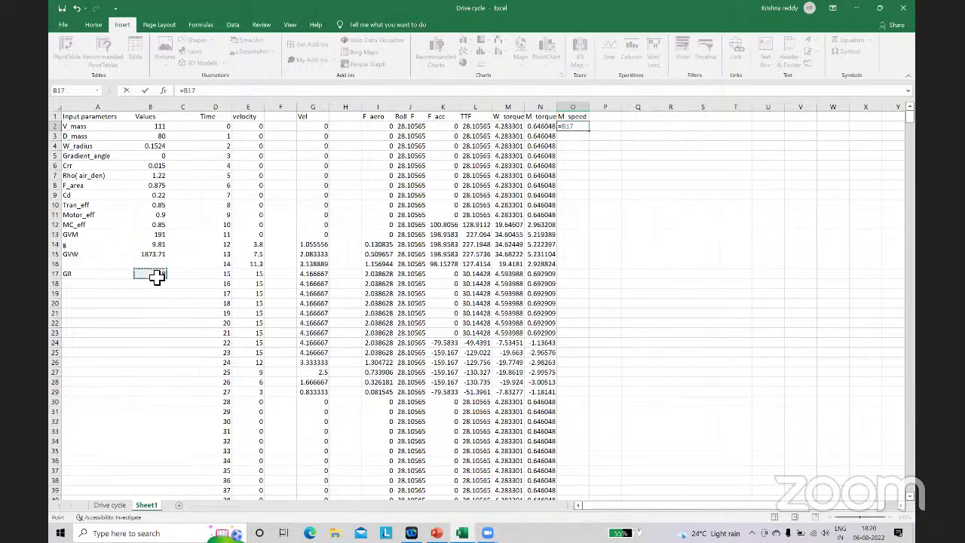
pyautogui.click(567, 127)
pyautogui.write('4')
pyautogui.press('BackSpace')
pyautogui.write('$B')
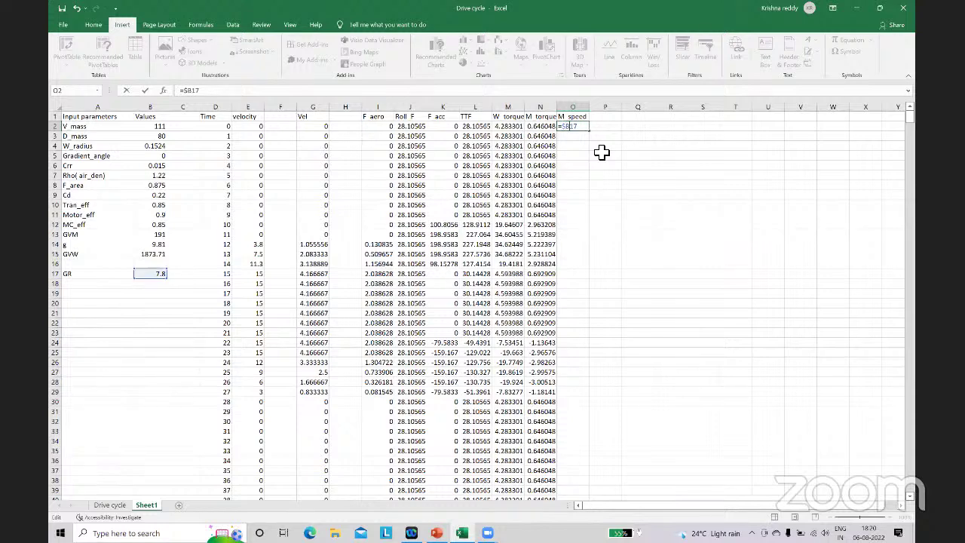
pyautogui.write('$17*')
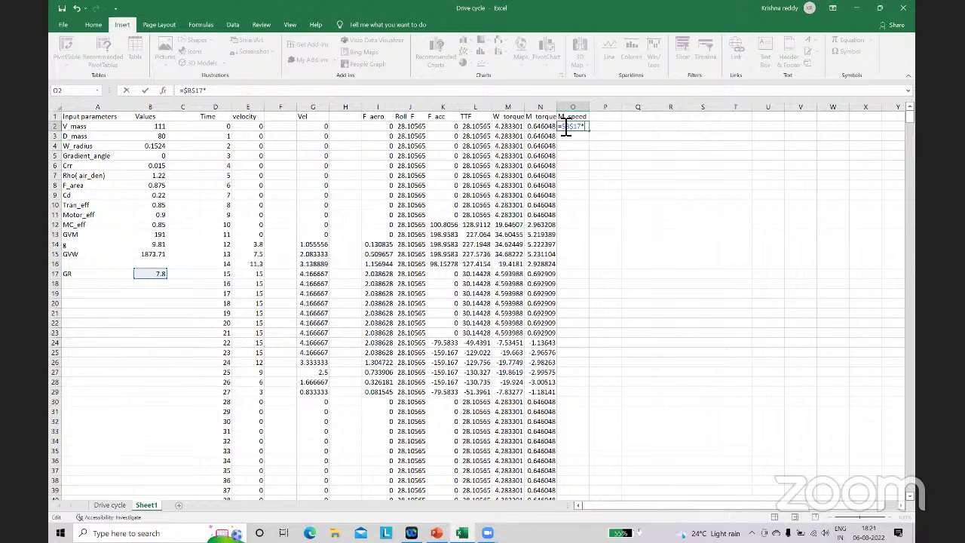
pyautogui.click(608, 146)
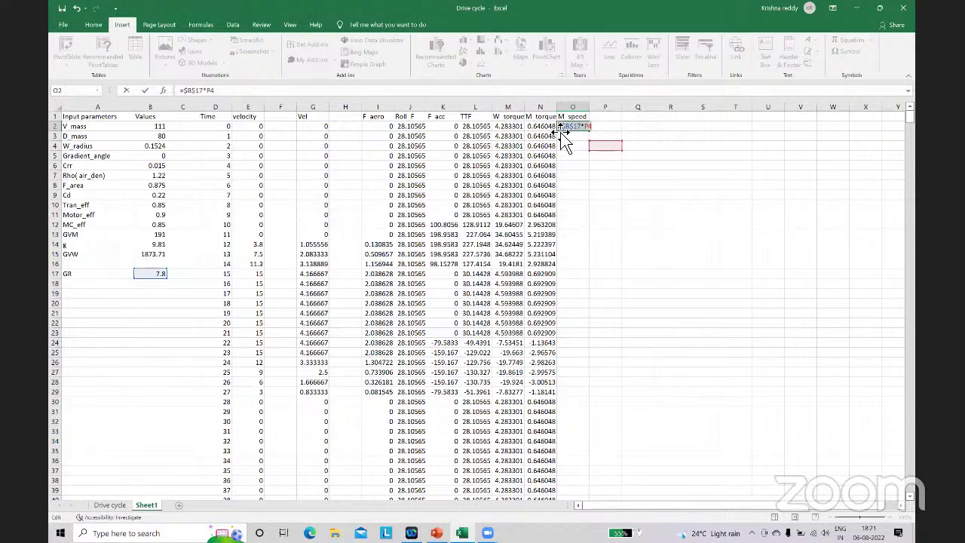
pyautogui.press('Escape')
pyautogui.click(637, 175)
# Step: Widen column H and enter the header Wheel_speed in H1
pyautogui.moveTo(362, 109); pyautogui.dragTo(387, 110)
pyautogui.click(357, 118)
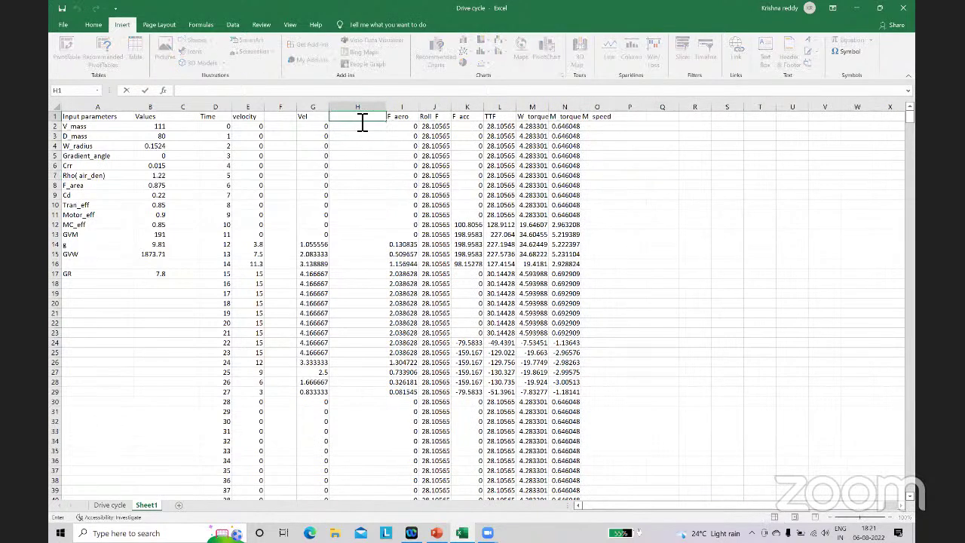
pyautogui.write('Wheel speed')
pyautogui.press('Return')
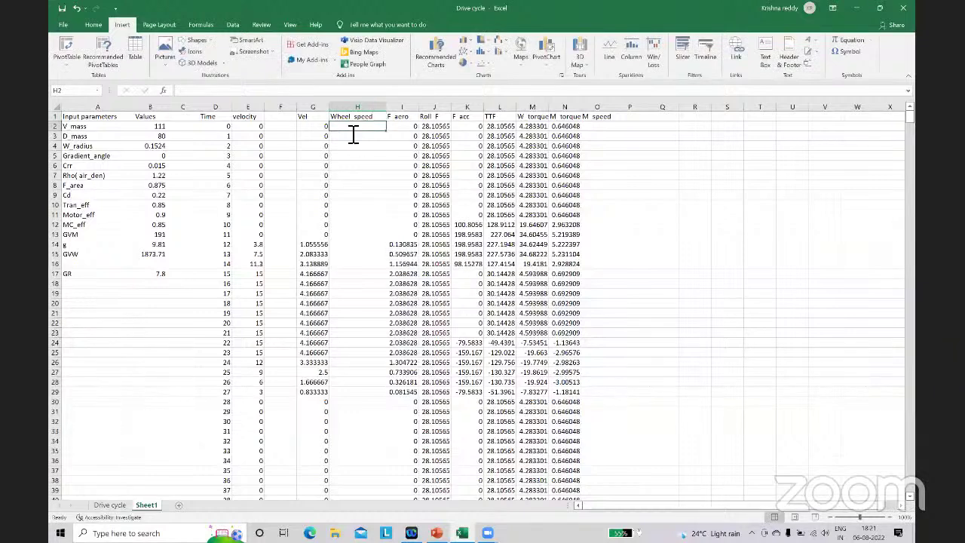
# Step: Calculate wheel speed in H2 with =60*G2/(2*3.142*$B$4), and fill the formula down the data rows
pyautogui.doubleClick(353, 130)
pyautogui.write('=')
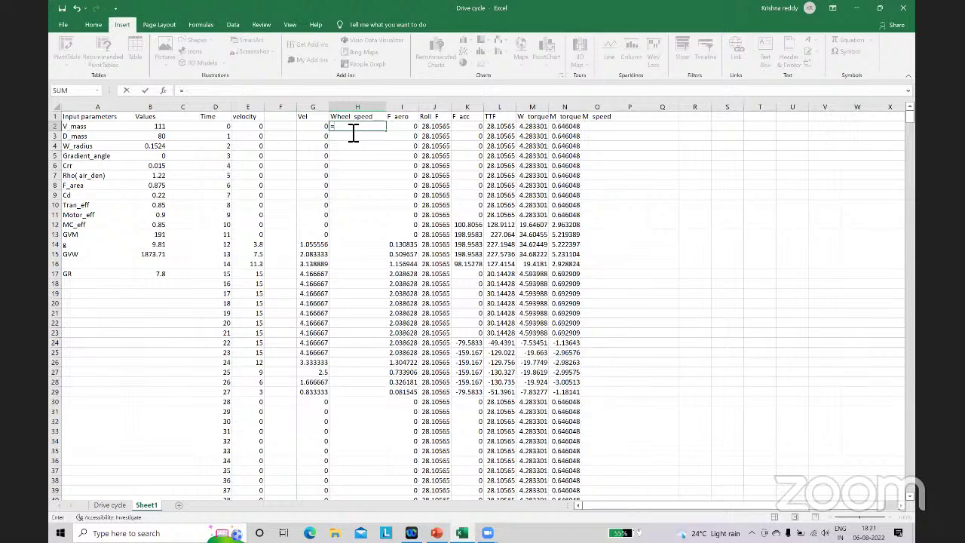
pyautogui.write('60*')
pyautogui.click(316, 127)
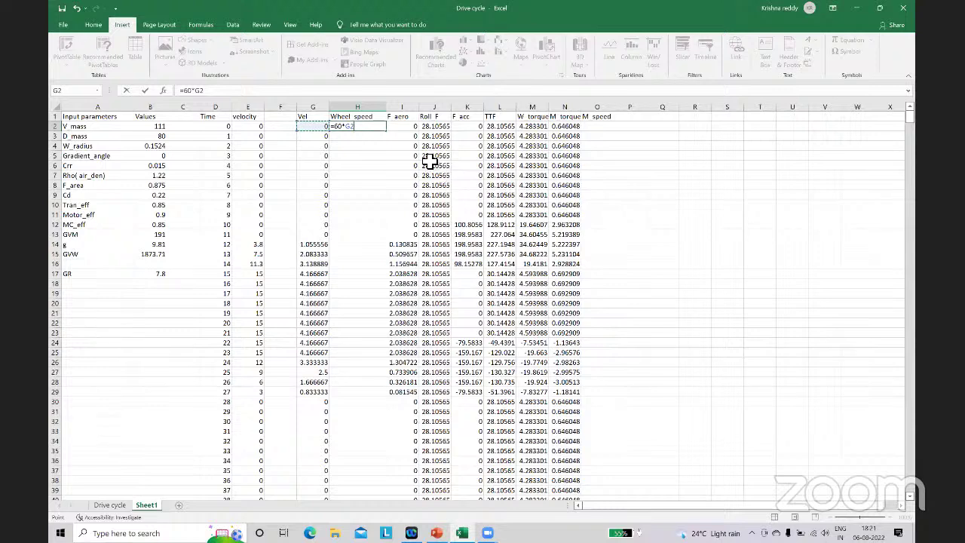
pyautogui.write('/(2*3.142*')
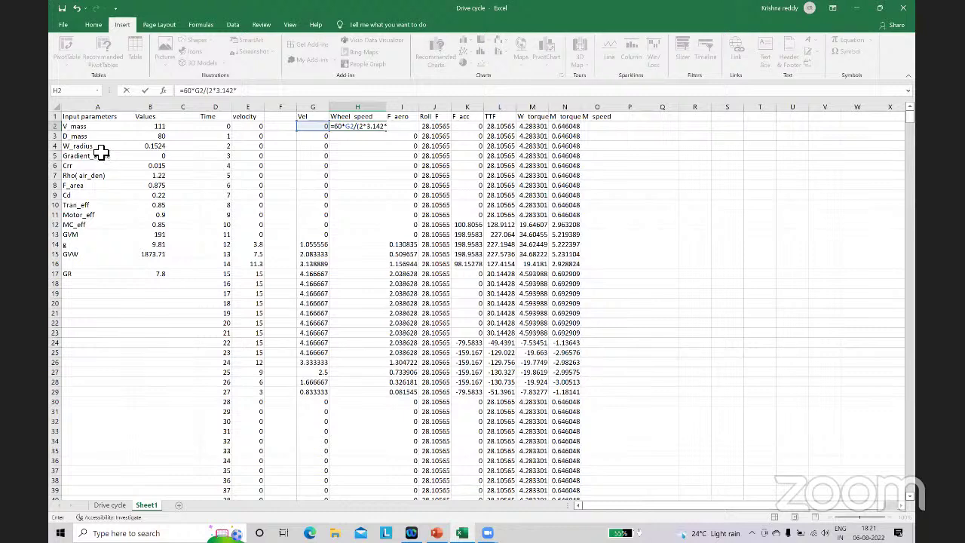
pyautogui.click(148, 147)
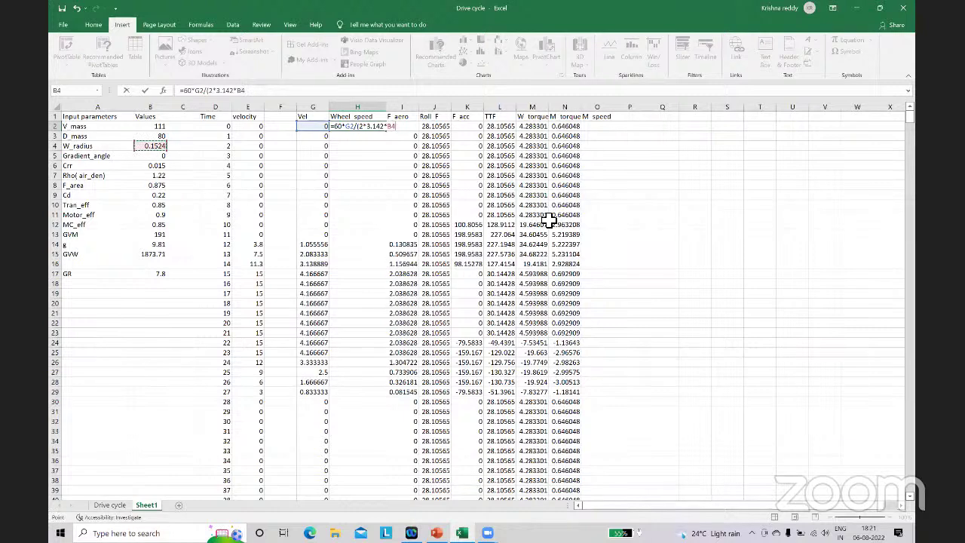
pyautogui.click(400, 126)
pyautogui.press('F4')
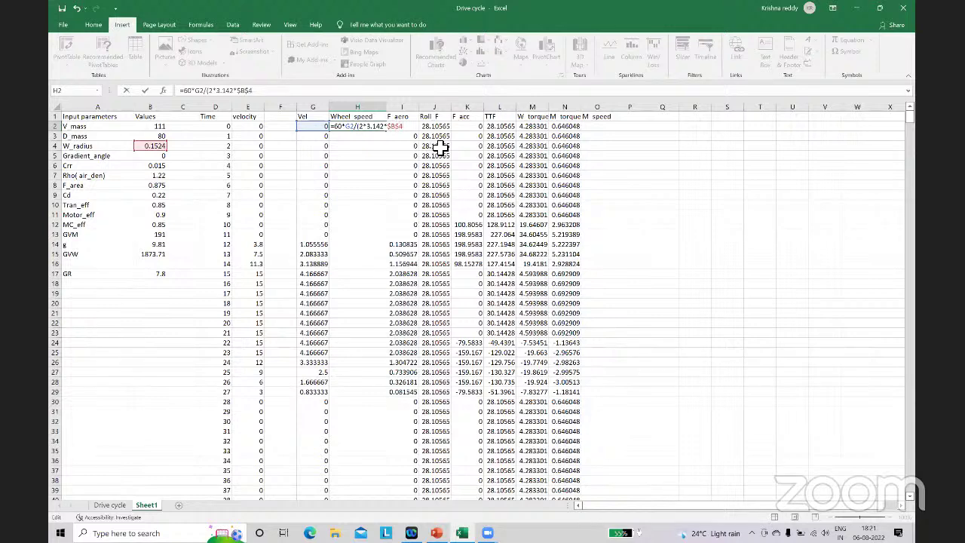
pyautogui.write(')')
pyautogui.press('Return')
pyautogui.click(380, 127)
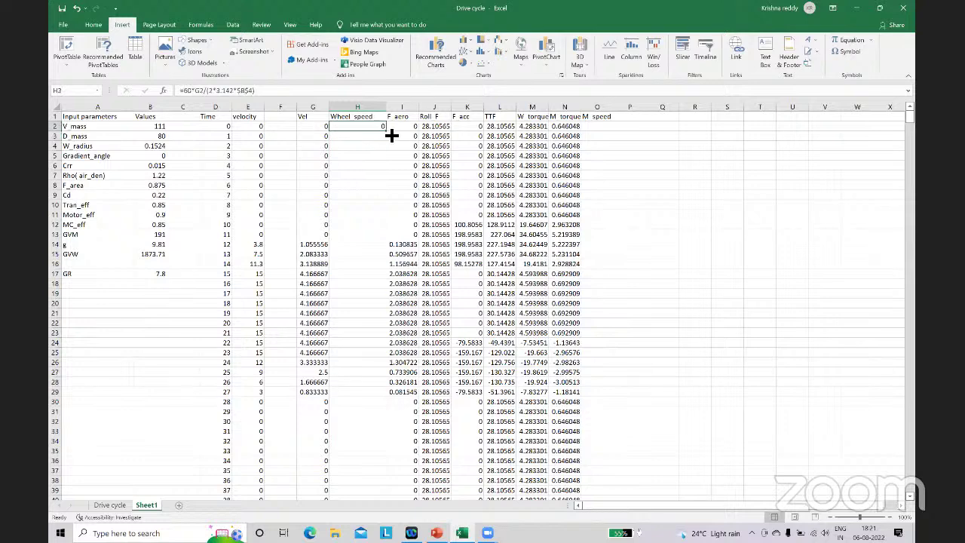
pyautogui.doubleClick(391, 134)
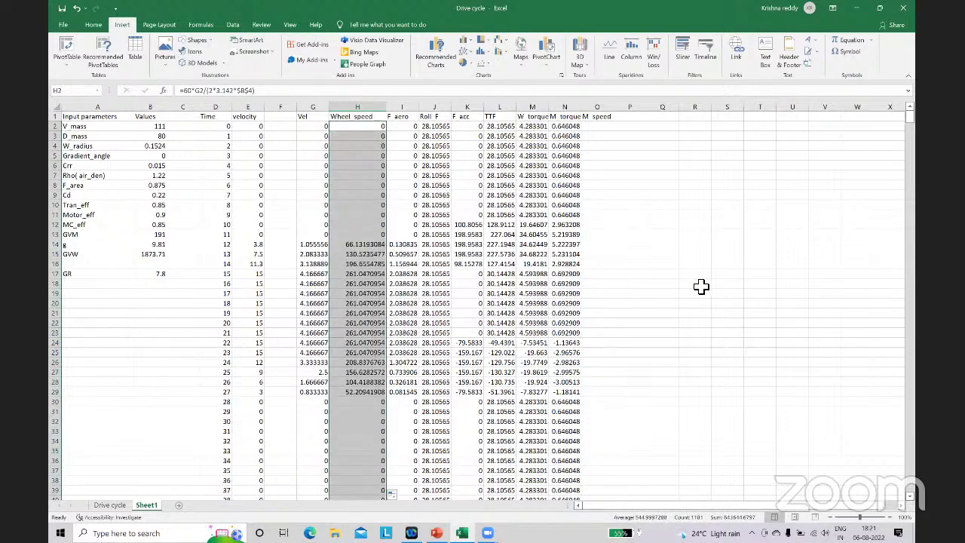
# Step: Calculate motor speed in O2 as wheel speed times gear ratio, =H2*$B$17, and fill the formula down the data rows
pyautogui.click(603, 128)
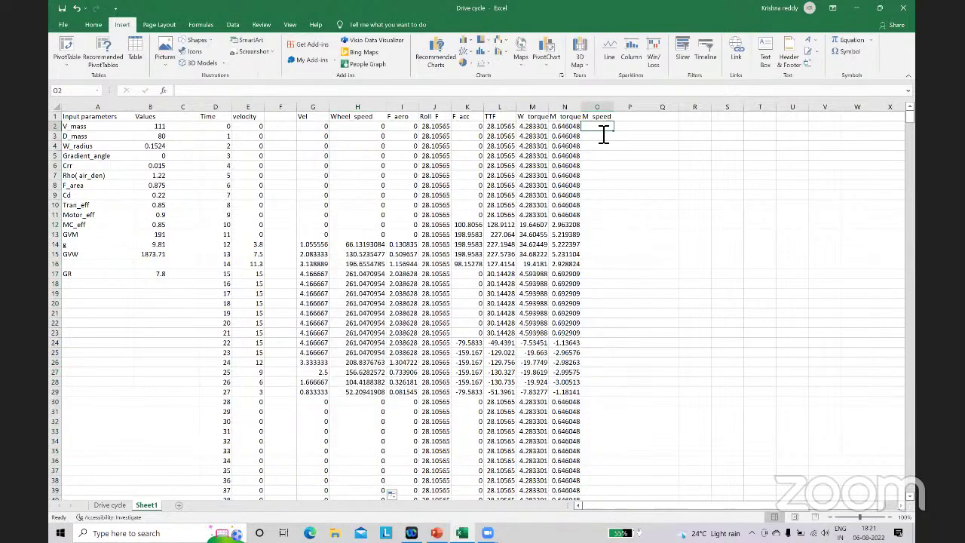
pyautogui.write('=')
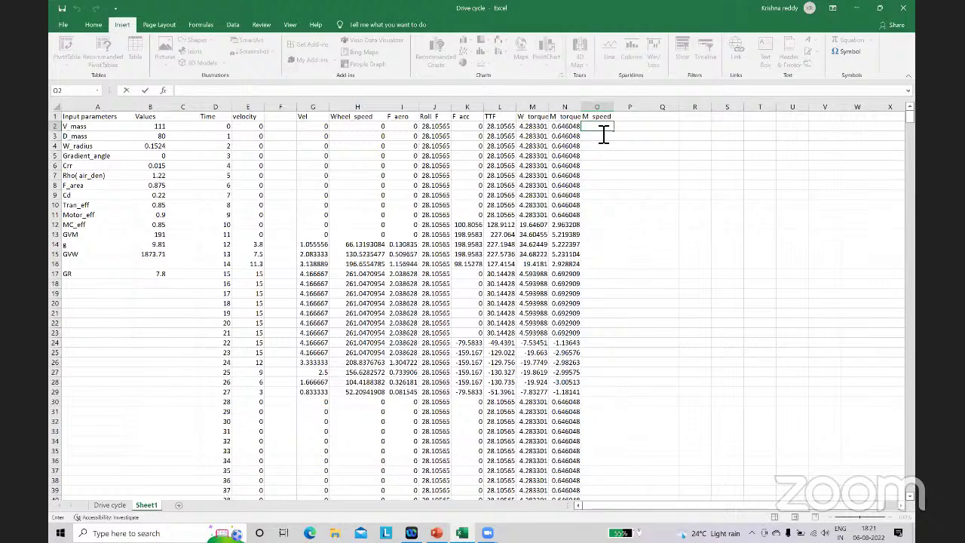
pyautogui.press('Left')
pyautogui.press('Left')
pyautogui.press('Left')
pyautogui.press('Left')
pyautogui.press('Left')
pyautogui.press('Left')
pyautogui.press('Left')
pyautogui.write('*')
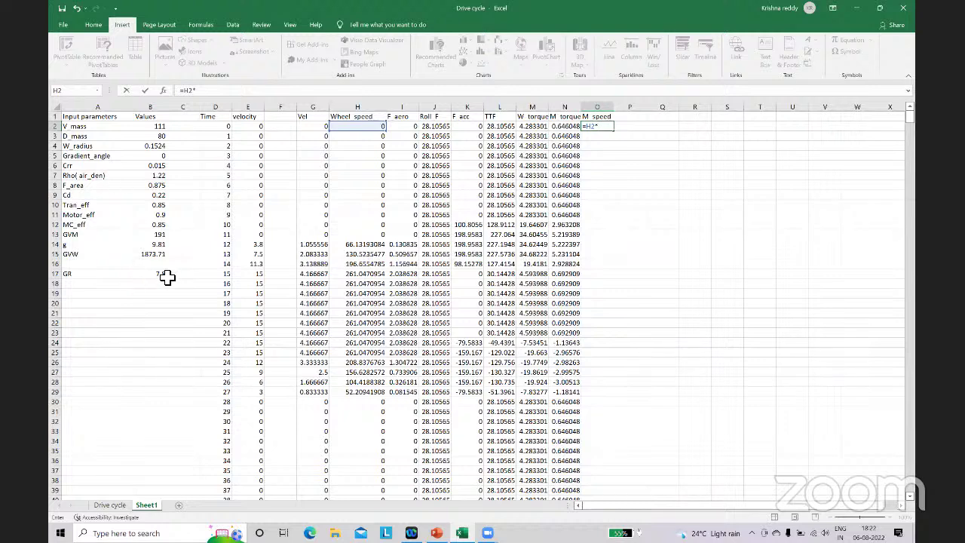
pyautogui.click(162, 274)
pyautogui.click(607, 128)
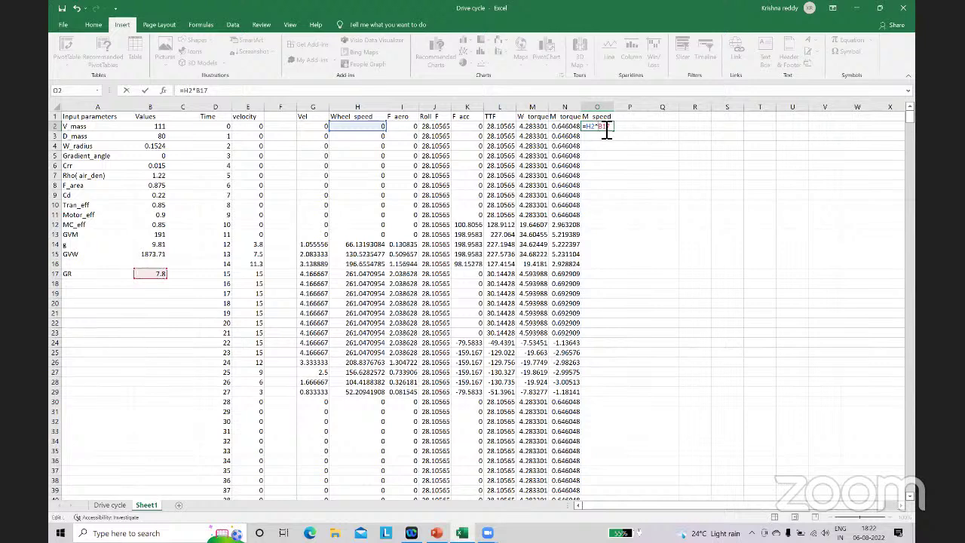
pyautogui.press('F4')
pyautogui.press('F4')
pyautogui.press('F4')
pyautogui.press('Return')
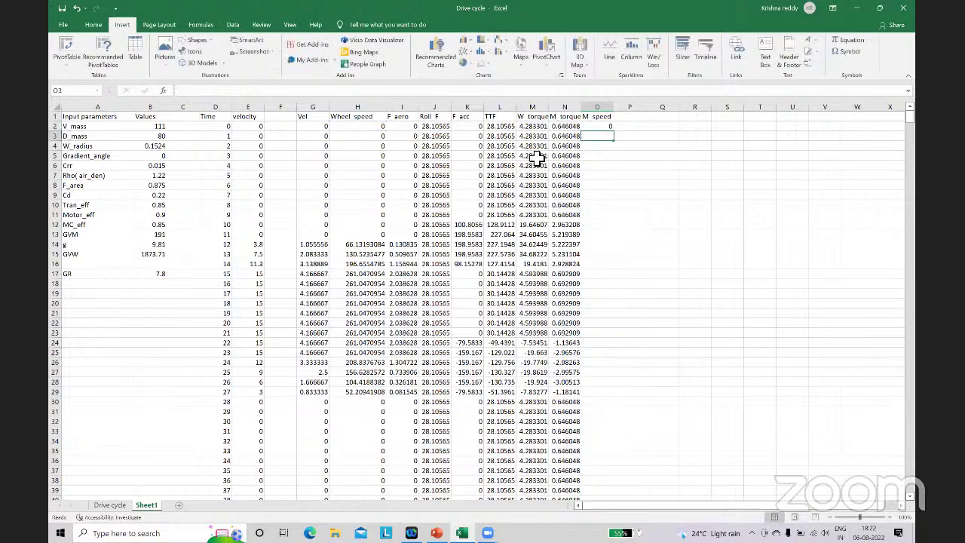
pyautogui.click(607, 128)
pyautogui.doubleClick(614, 131)
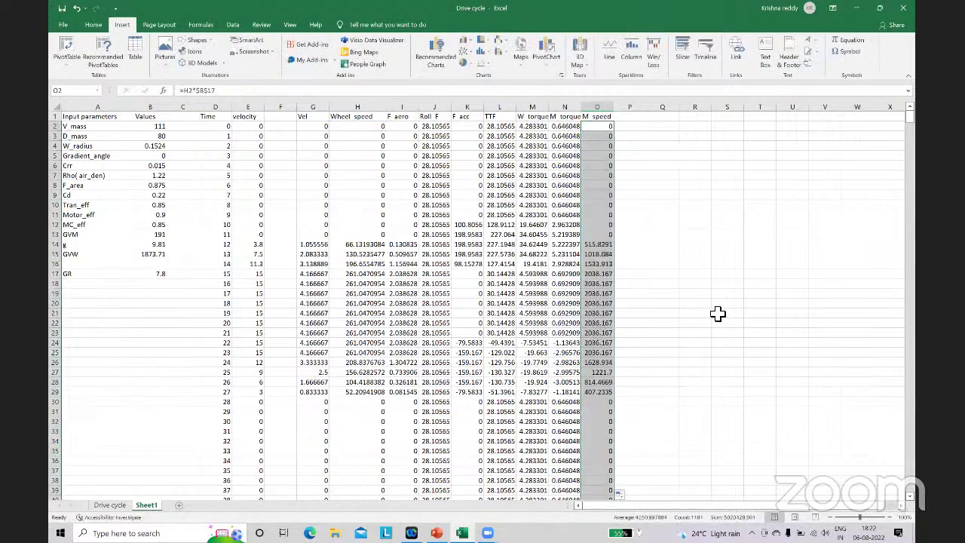
# Step: Enter the column header Motor_power in cell P1
pyautogui.click(640, 108)
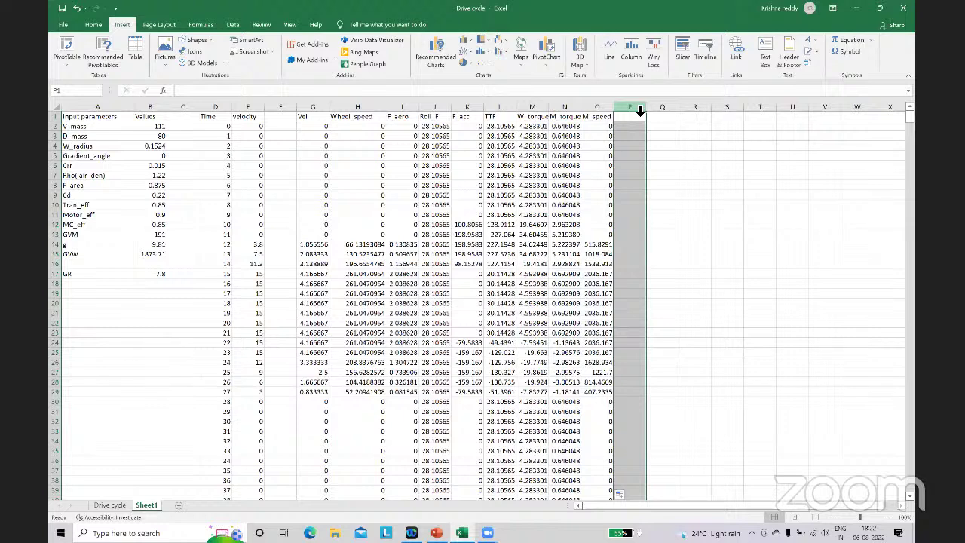
pyautogui.doubleClick(639, 117)
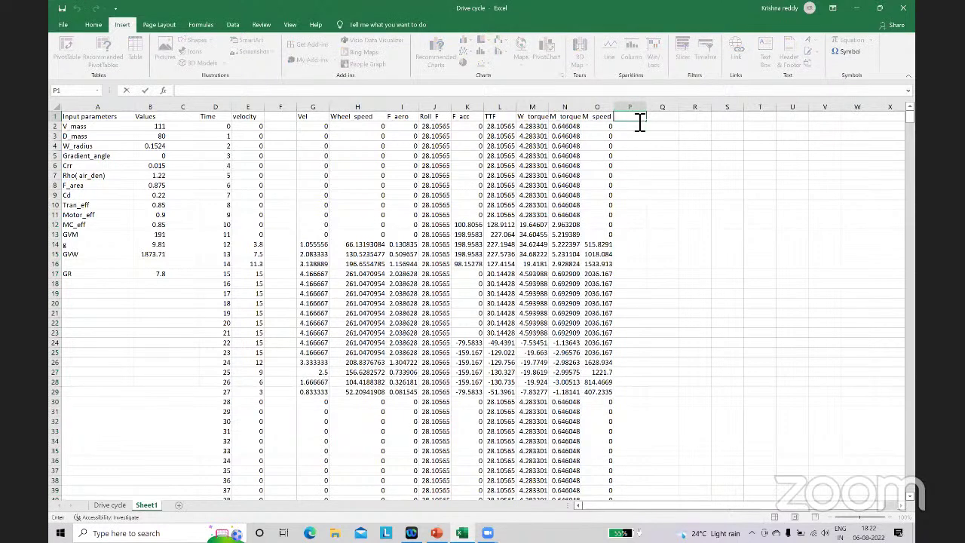
pyautogui.write('Motor_power')
# Step: Calculate motor power in P2 from motor speed and motor torque with =2*3.142*O2*N2/60
pyautogui.click(638, 130)
pyautogui.write('=')
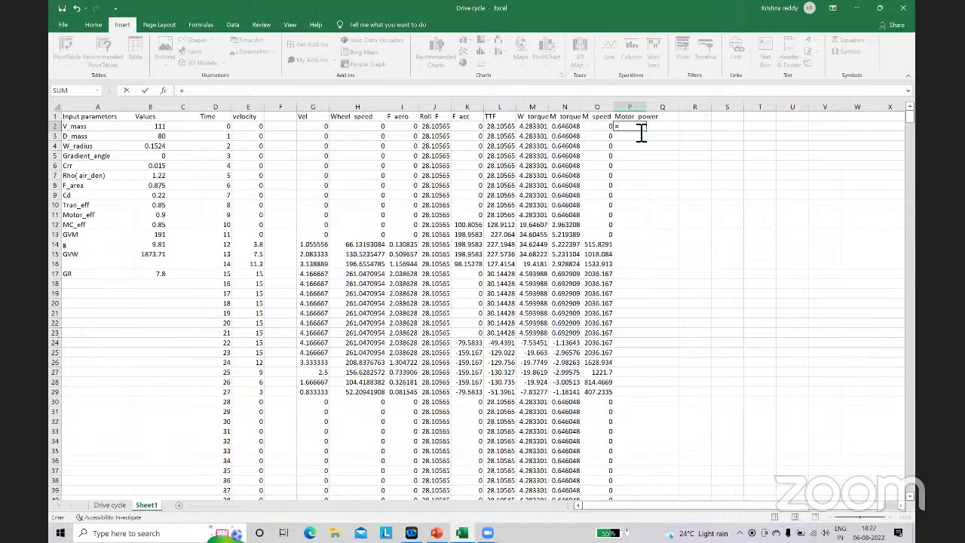
pyautogui.write('2*3.142*')
pyautogui.click(574, 127)
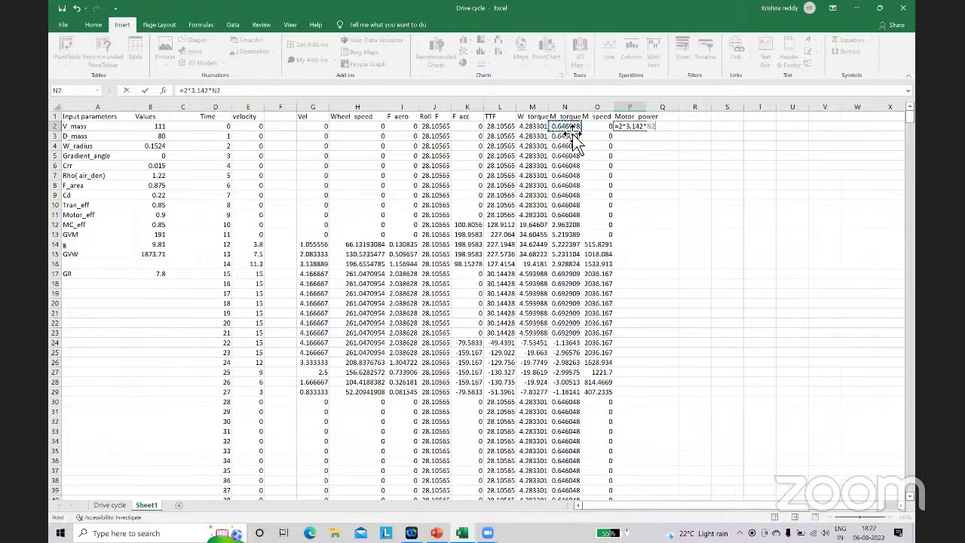
pyautogui.moveTo(574, 130); pyautogui.dragTo(620, 136)
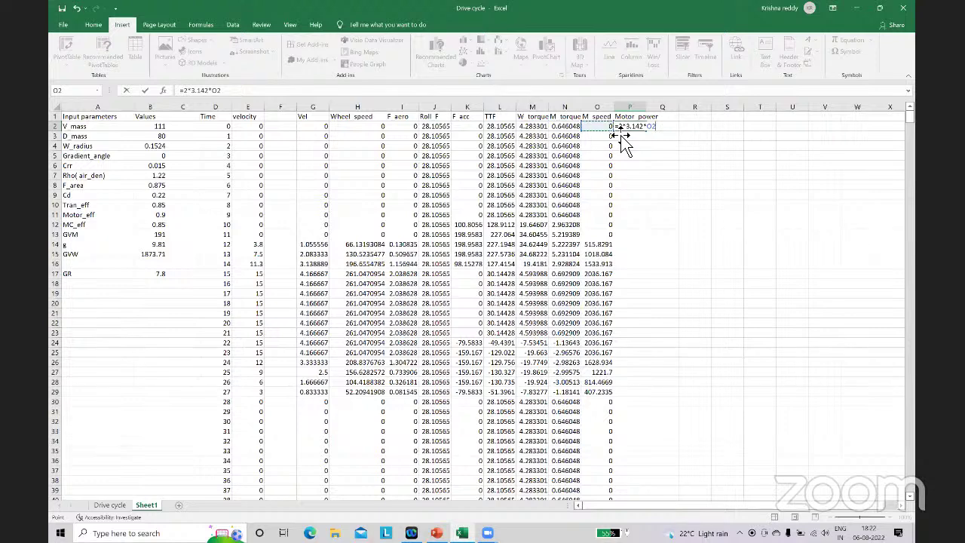
pyautogui.write('*')
pyautogui.click(575, 127)
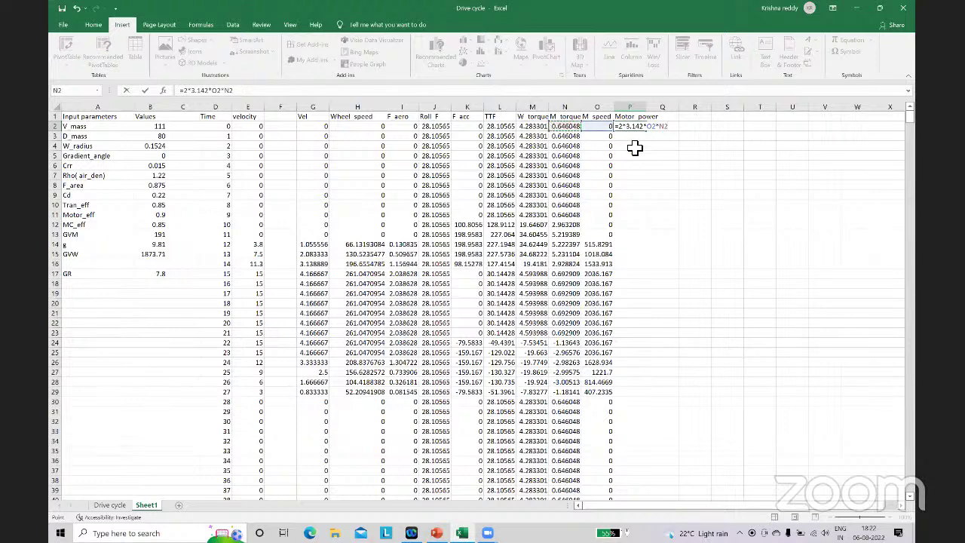
pyautogui.write('/60')
pyautogui.press('Return')
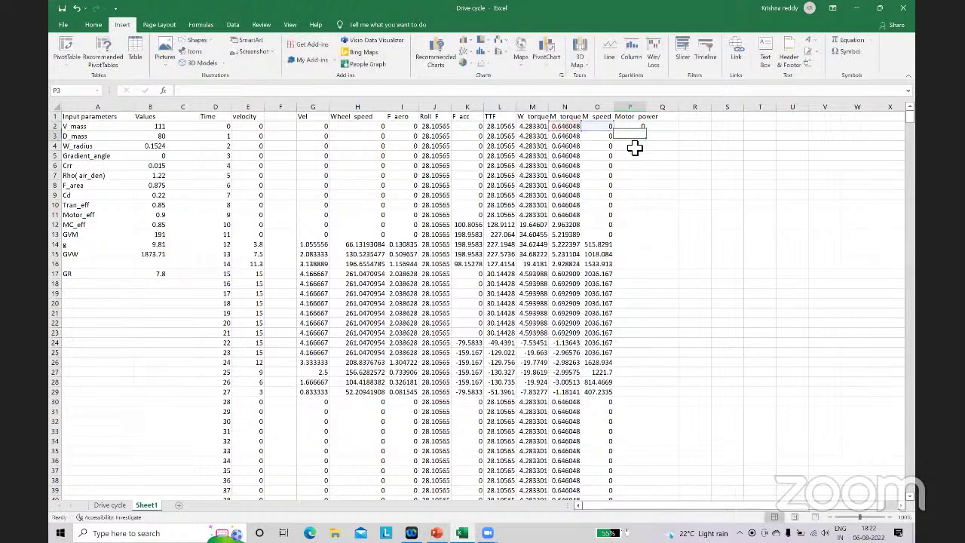
# Step: Fill the motor power formula down the data rows and fit the width of column P to its contents
pyautogui.press('Up')
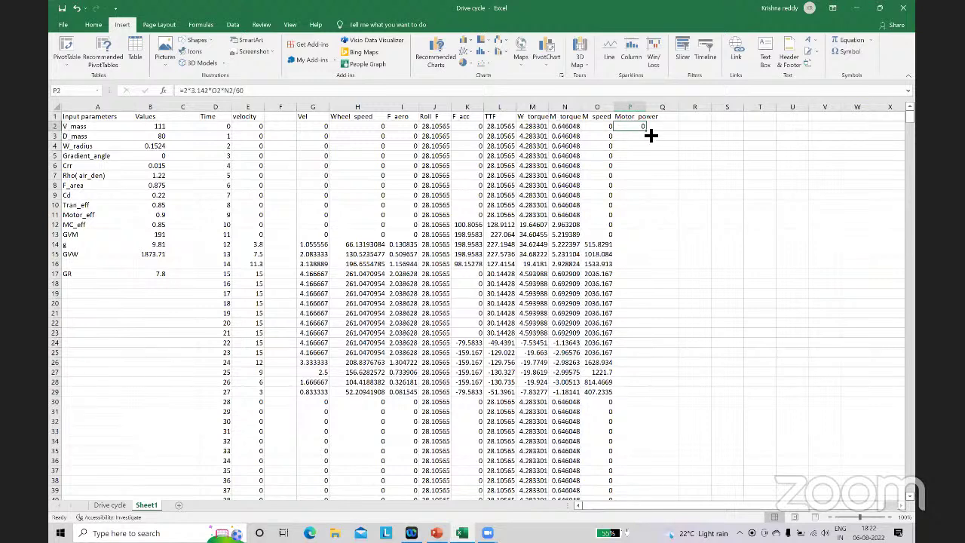
pyautogui.doubleClick(650, 135)
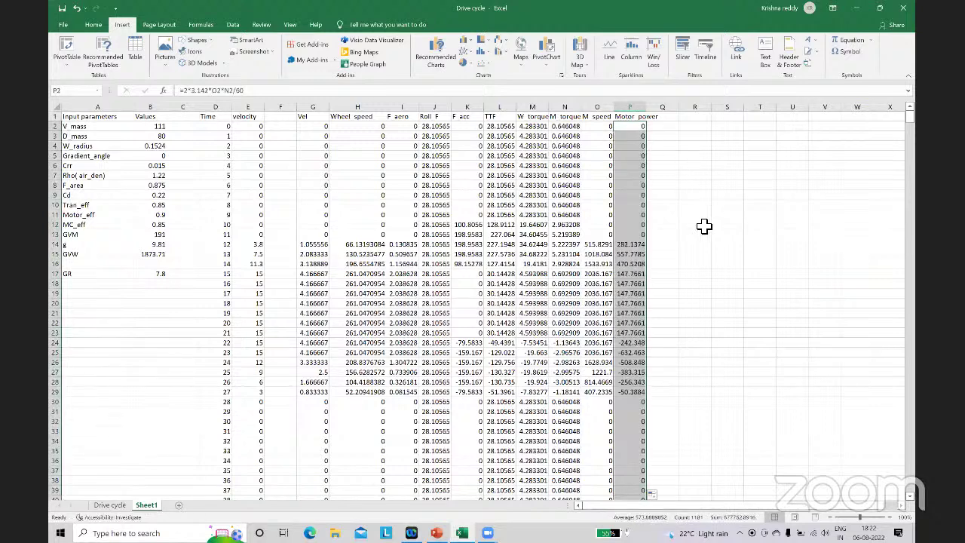
pyautogui.doubleClick(646, 106)
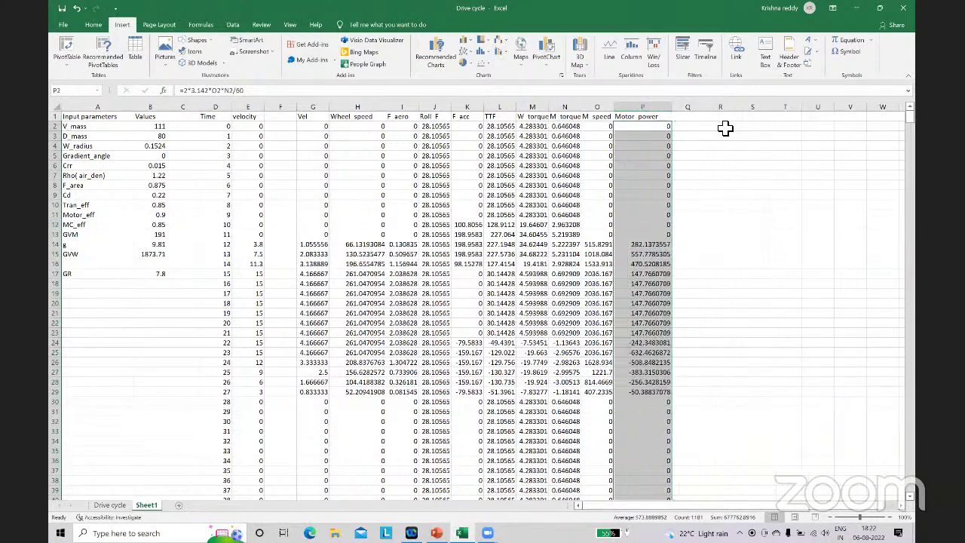
# Step: Enter the column header Motor_input in cell Q1
pyautogui.doubleClick(687, 118)
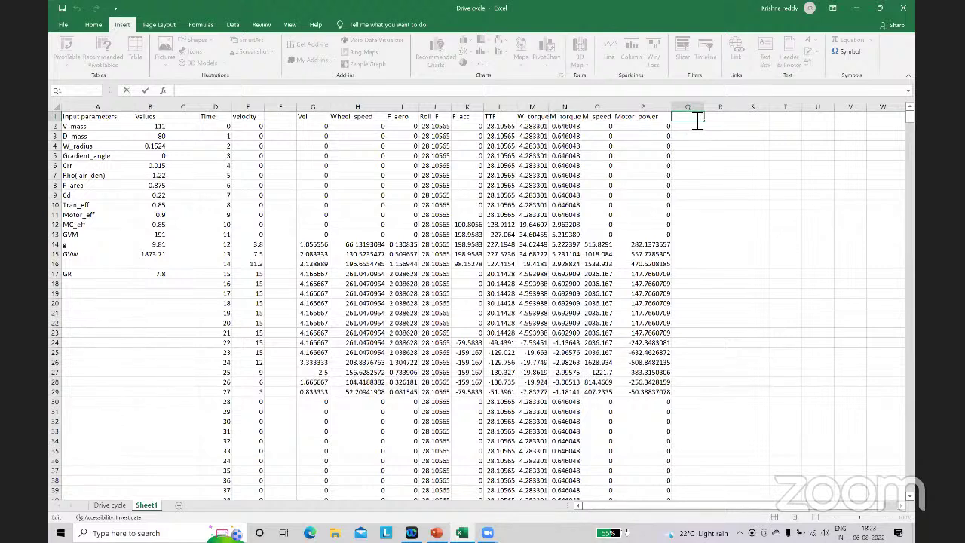
pyautogui.write('Motor inp')
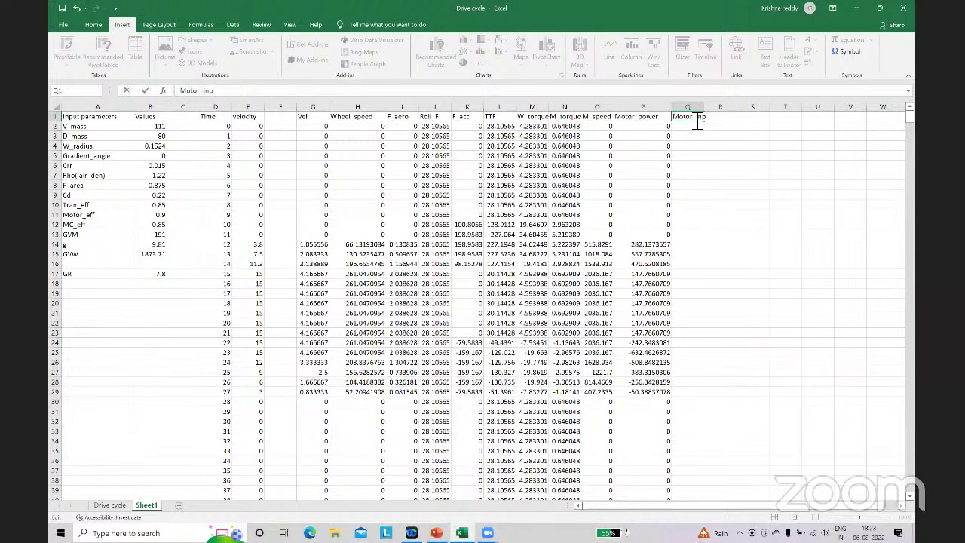
pyautogui.write('ut')
pyautogui.press('Return')
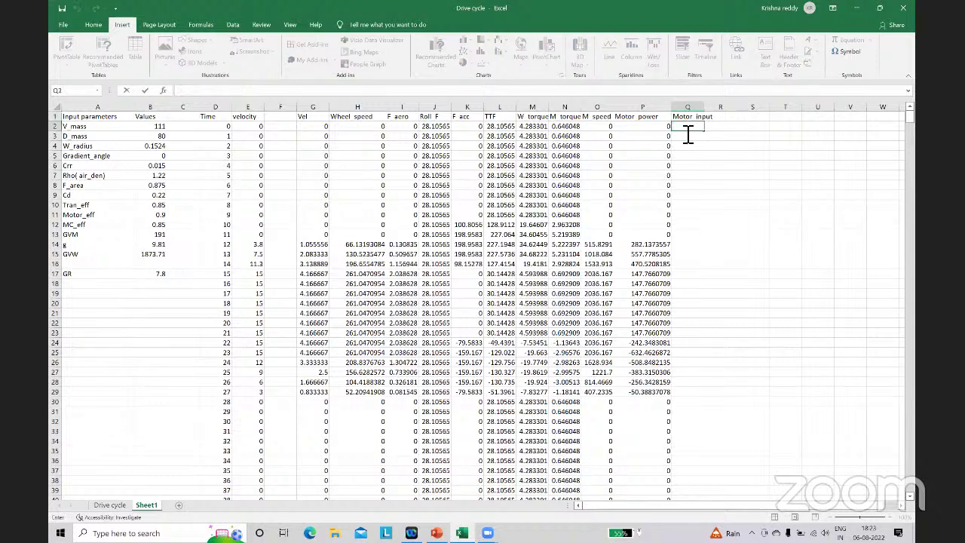
# Step: Calculate motor input power in Q2 as motor power divided by motor efficiency, =P2/B11, and fill it down the data rows
pyautogui.write('=')
pyautogui.click(660, 127)
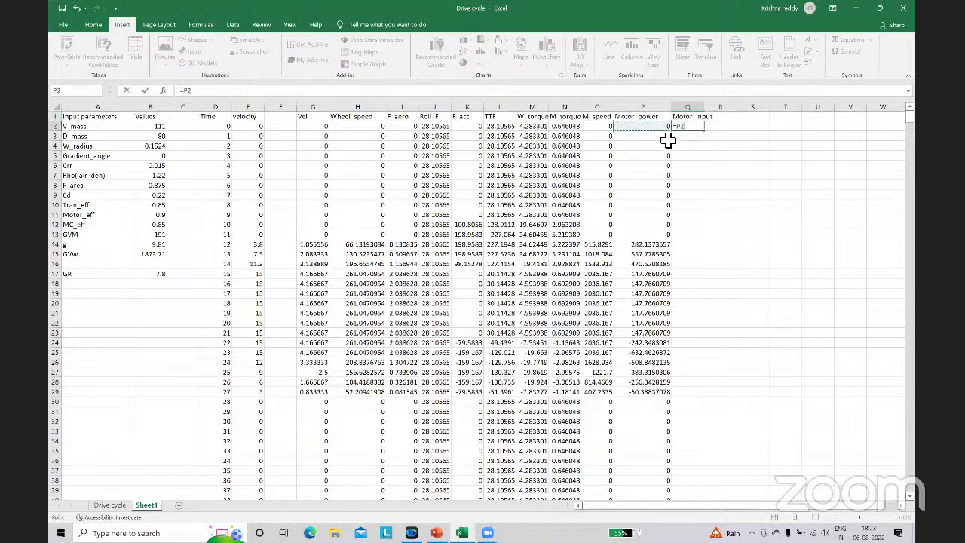
pyautogui.write('/')
pyautogui.click(151, 215)
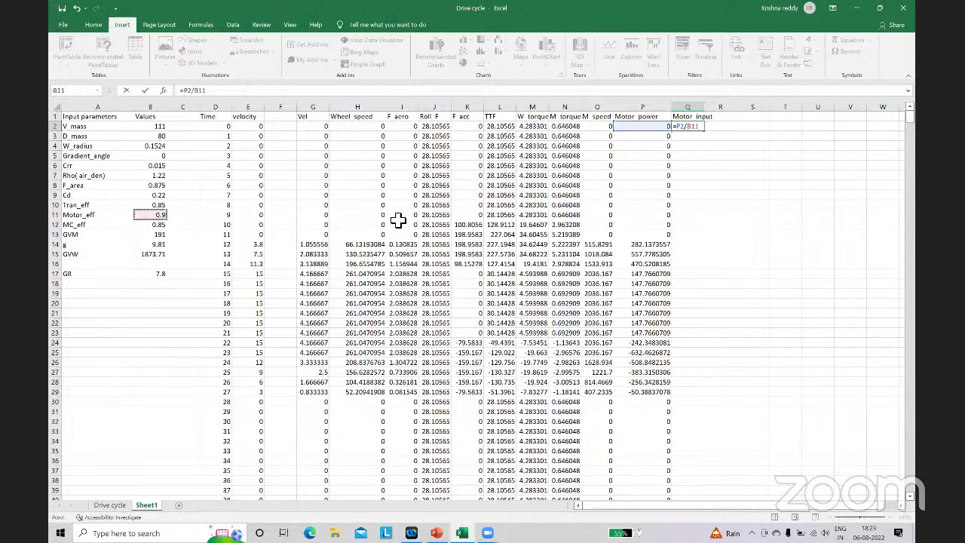
pyautogui.press('Return')
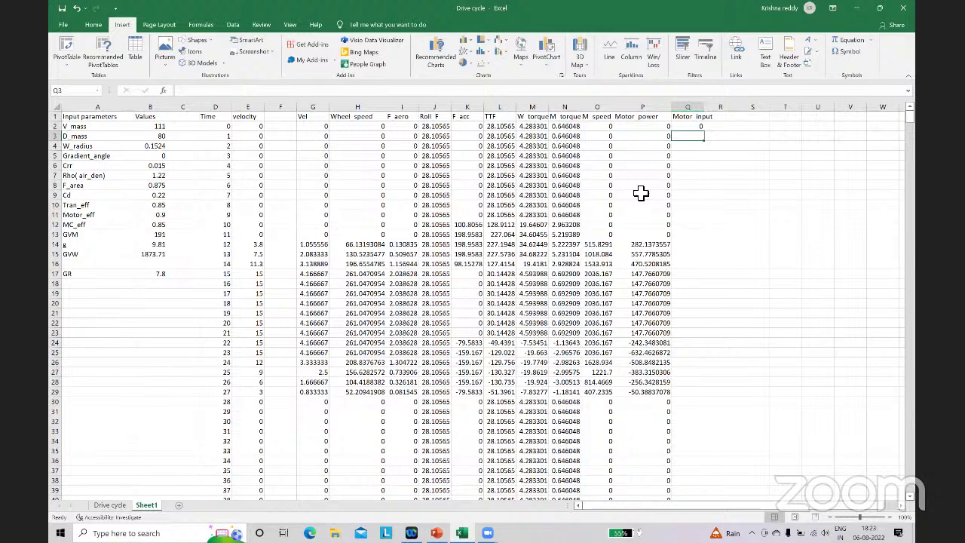
pyautogui.press('Up')
pyautogui.doubleClick(704, 131)
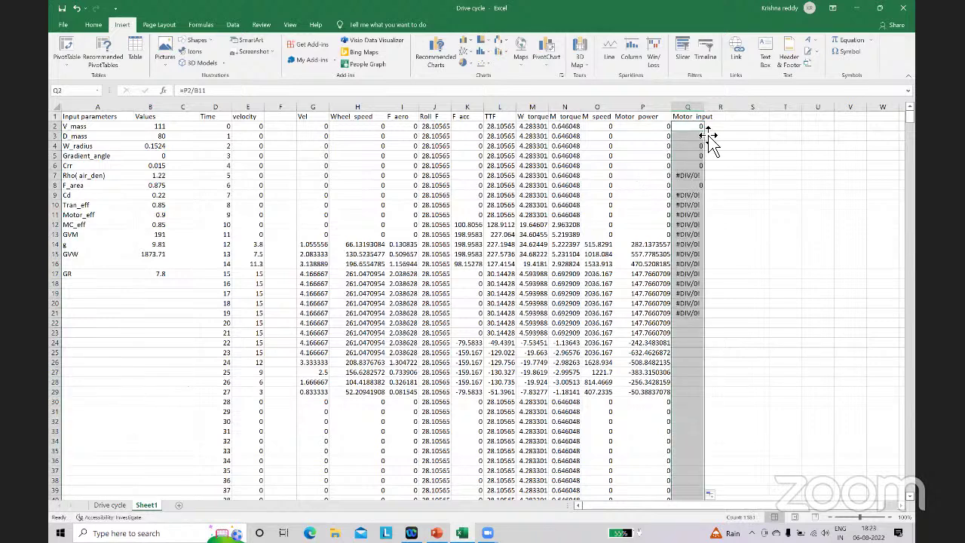
# Step: Make the motor efficiency reference in Q2 absolute, giving =P2/$B$11, and refill the formula down the data rows
pyautogui.doubleClick(694, 126)
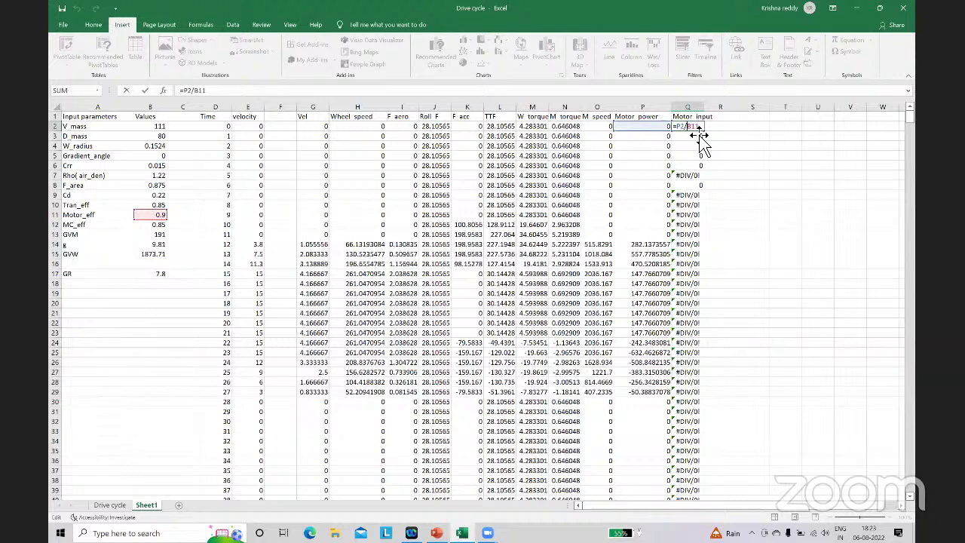
pyautogui.write('$B$')
pyautogui.press('Return')
pyautogui.press('Up')
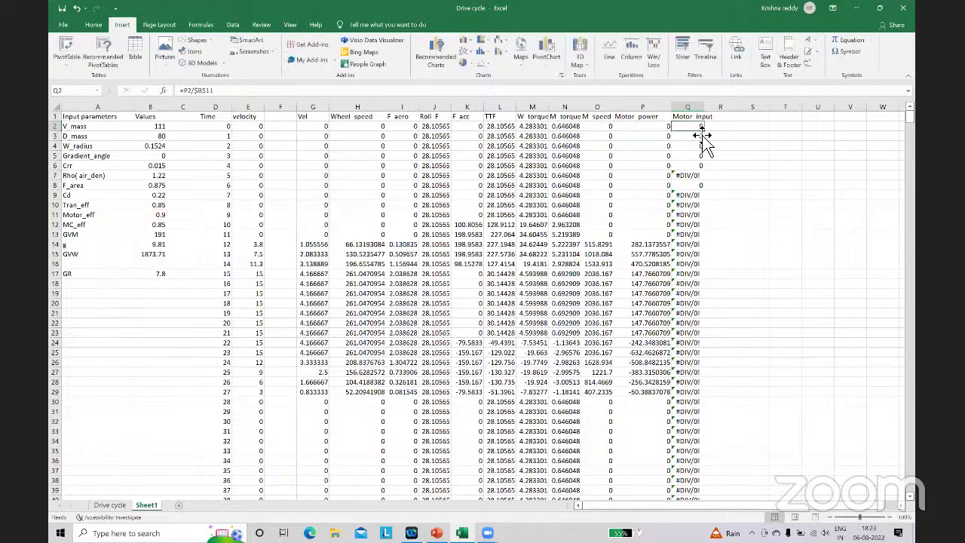
pyautogui.doubleClick(702, 132)
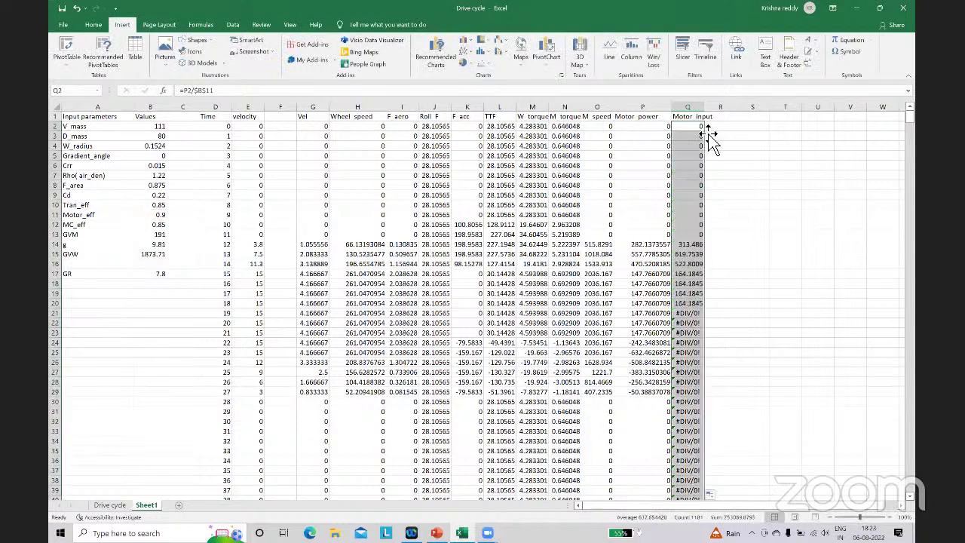
pyautogui.click(778, 275)
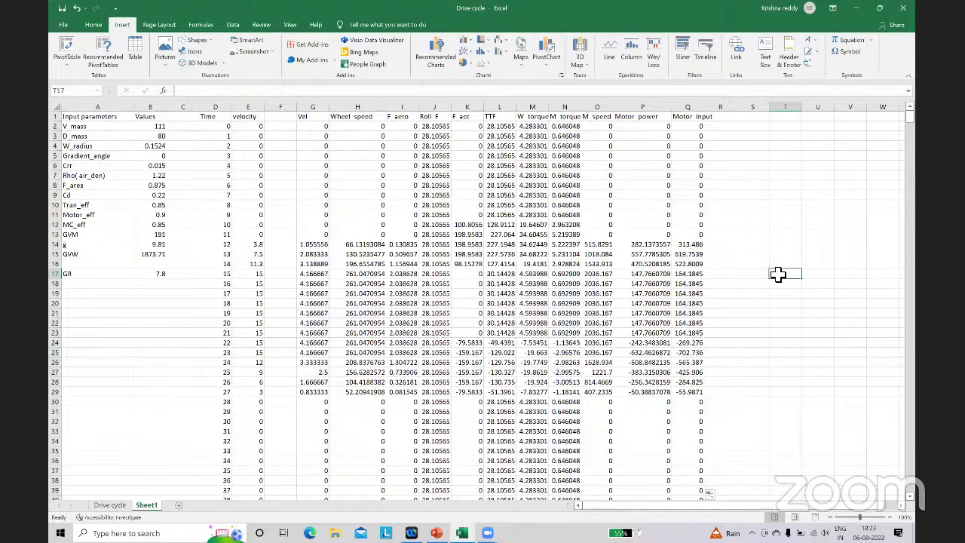
# Step: Create a Battery_power column in R by dividing motor input by controller efficiency, =Q2/$B$12, filled down the data rows
pyautogui.doubleClick(728, 121)
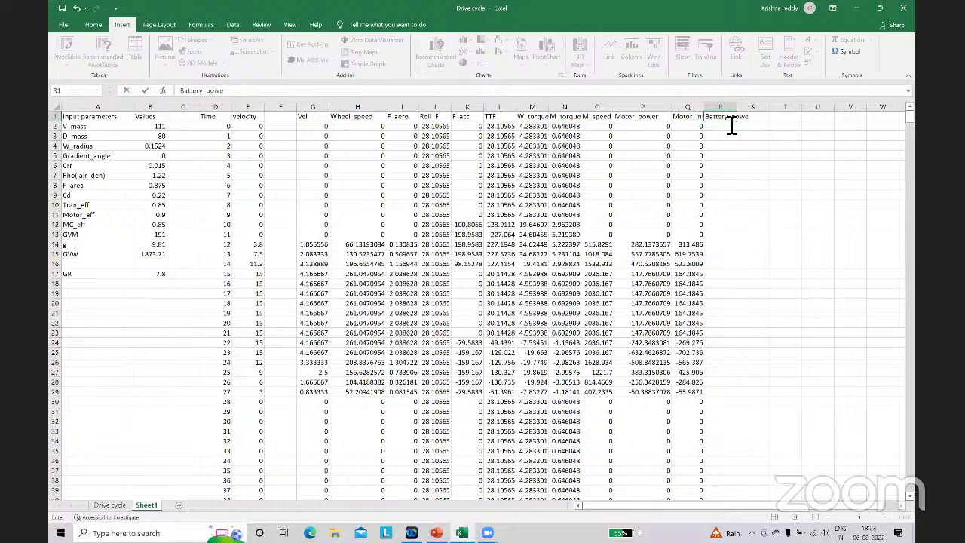
pyautogui.click(723, 128)
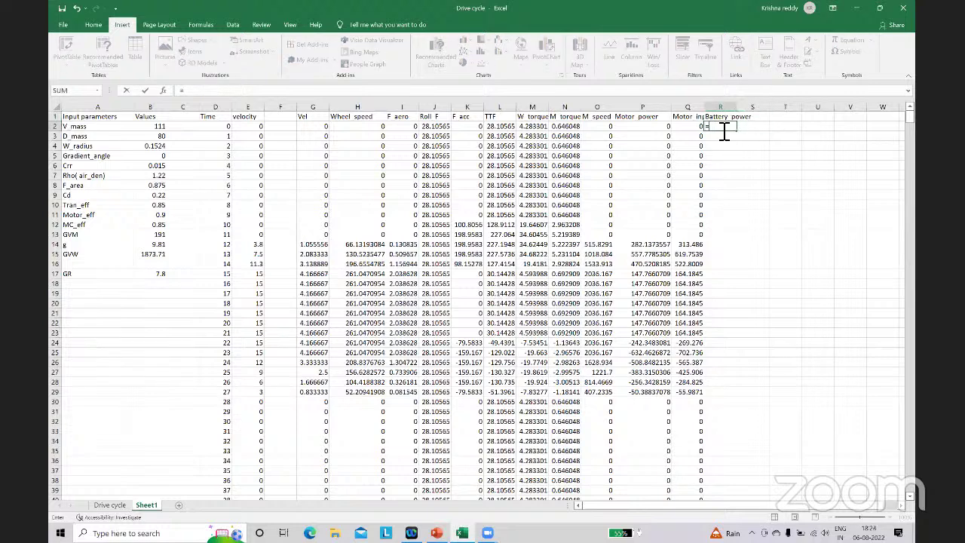
pyautogui.click(697, 127)
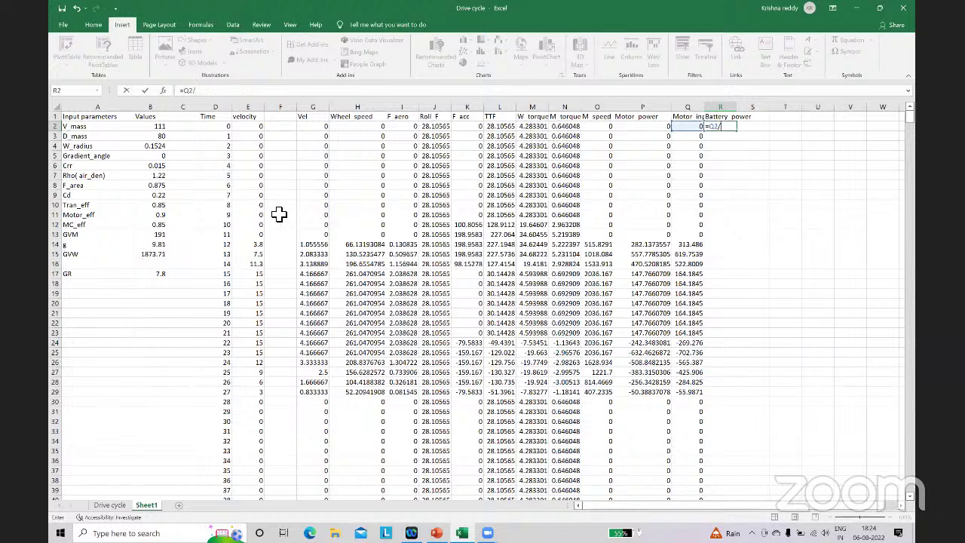
pyautogui.click(164, 228)
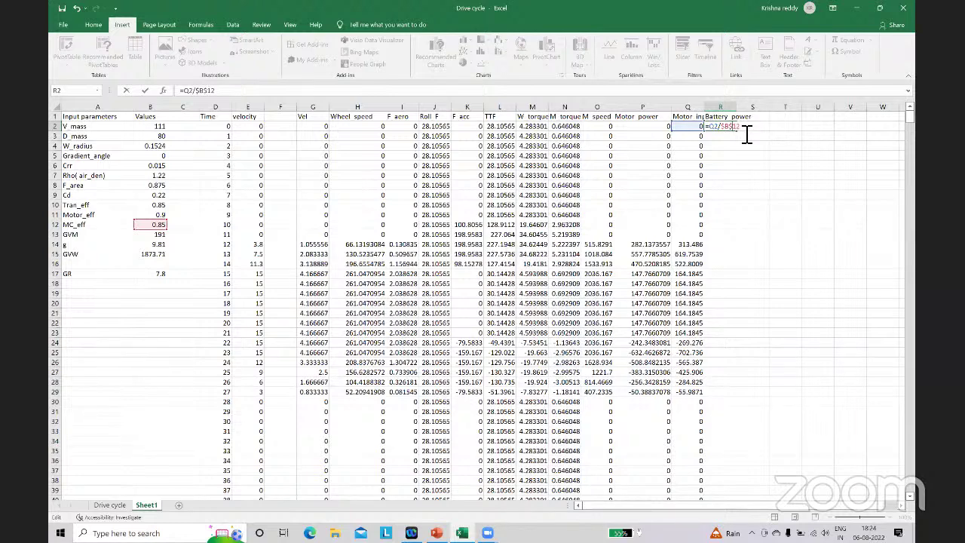
pyautogui.hotkey('ctrl', 'Return')
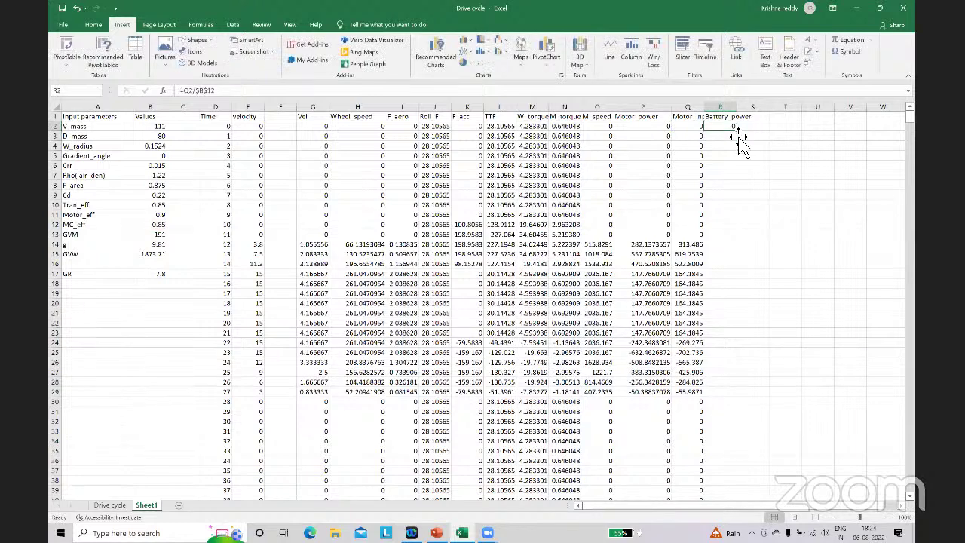
pyautogui.doubleClick(740, 135)
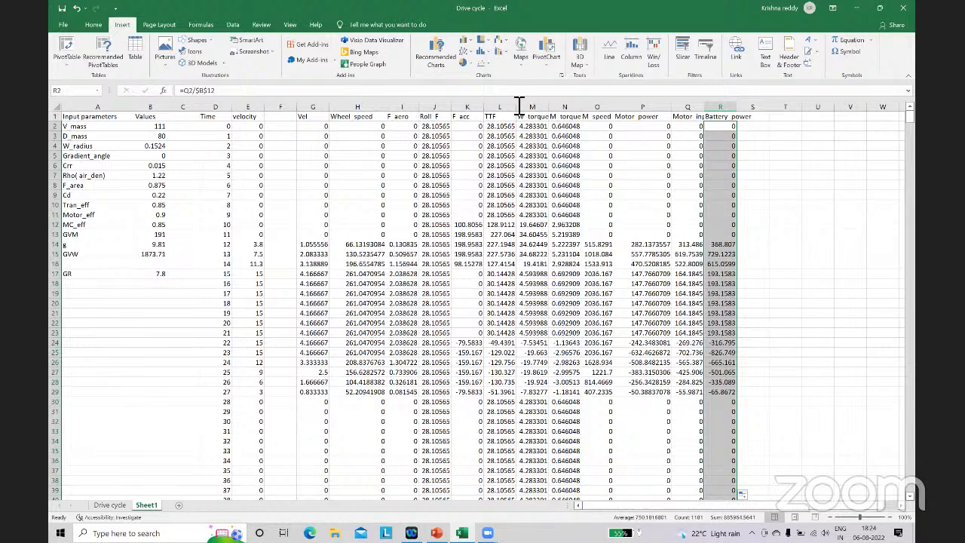
# Step: Handwrite P and the energy formula E = P×t in red over the sheet beside the battery power data, and circle t
pyautogui.moveTo(770, 239); pyautogui.dragTo(760, 200)
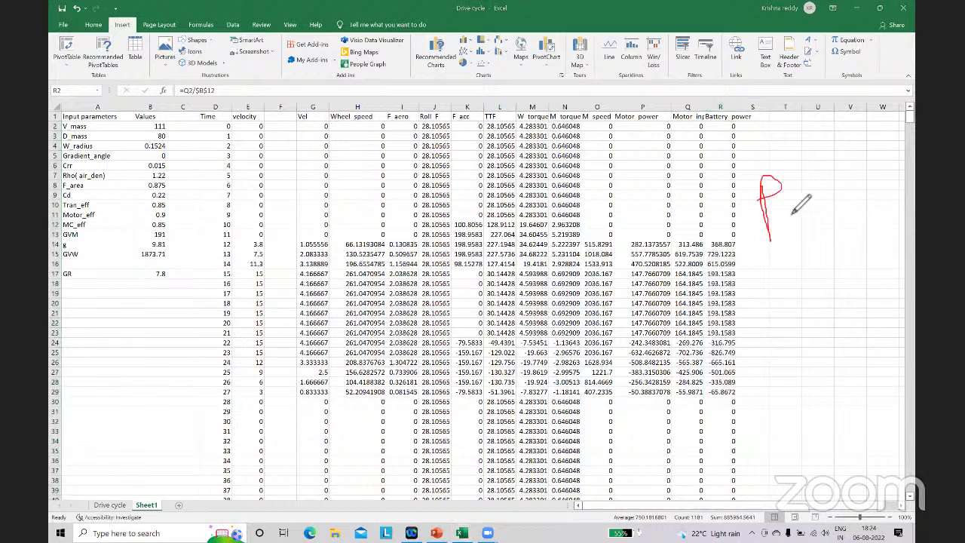
pyautogui.moveTo(723, 305)
pyautogui.mouseDown()
pyautogui.moveTo(730, 345)
pyautogui.moveTo(741, 306)
pyautogui.mouseUp()
pyautogui.moveTo(728, 339); pyautogui.dragTo(740, 338)
pyautogui.moveTo(766, 317)
pyautogui.mouseDown()
pyautogui.moveTo(781, 312)
pyautogui.moveTo(785, 326)
pyautogui.moveTo(813, 308)
pyautogui.moveTo(869, 319)
pyautogui.moveTo(889, 300)
pyautogui.mouseUp()
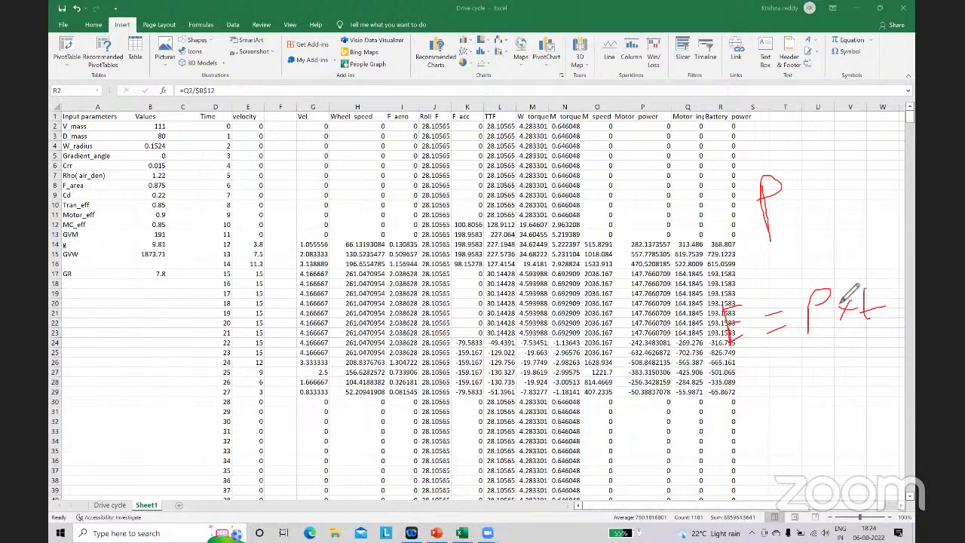
pyautogui.moveTo(874, 280); pyautogui.dragTo(811, 286)
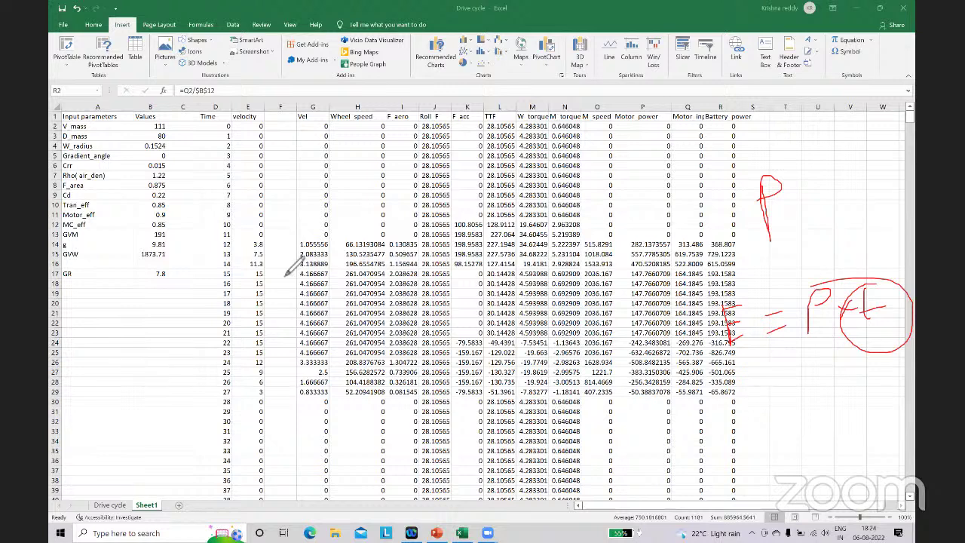
# Step: Mark the Time column and the area around the velocity and Vel headers with freehand pen strokes
pyautogui.moveTo(227, 128)
pyautogui.mouseDown()
pyautogui.moveTo(215, 312)
pyautogui.moveTo(208, 255)
pyautogui.mouseUp()
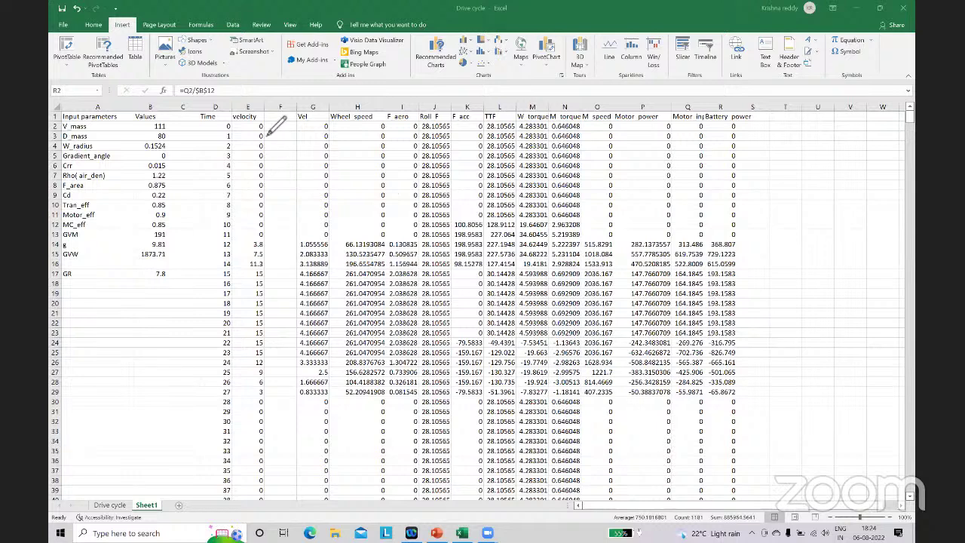
pyautogui.moveTo(257, 116); pyautogui.dragTo(325, 114)
pyautogui.moveTo(311, 149)
pyautogui.mouseDown()
pyautogui.moveTo(297, 309)
pyautogui.moveTo(319, 411)
pyautogui.moveTo(348, 227)
pyautogui.moveTo(331, 113)
pyautogui.moveTo(320, 109)
pyautogui.mouseUp()
# Step: Handwrite the energy formula E = P×t in red beside the battery power values and circle the E
pyautogui.moveTo(745, 244)
pyautogui.mouseDown()
pyautogui.moveTo(748, 283)
pyautogui.moveTo(832, 278)
pyautogui.moveTo(789, 271)
pyautogui.mouseUp()
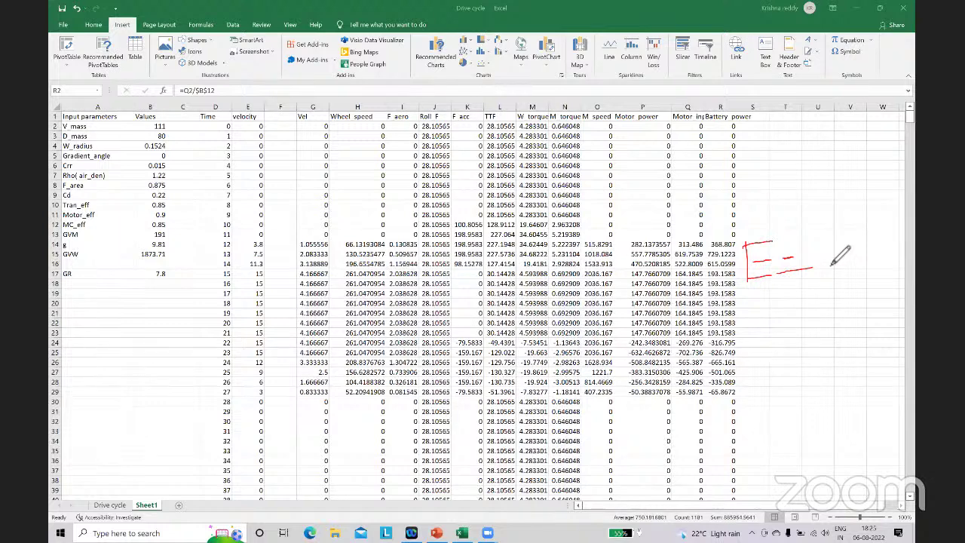
pyautogui.moveTo(824, 235); pyautogui.dragTo(824, 275)
pyautogui.moveTo(825, 235)
pyautogui.mouseDown()
pyautogui.moveTo(827, 252)
pyautogui.moveTo(863, 265)
pyautogui.mouseUp()
pyautogui.moveTo(862, 252)
pyautogui.mouseDown()
pyautogui.moveTo(847, 266)
pyautogui.moveTo(879, 254)
pyautogui.mouseUp()
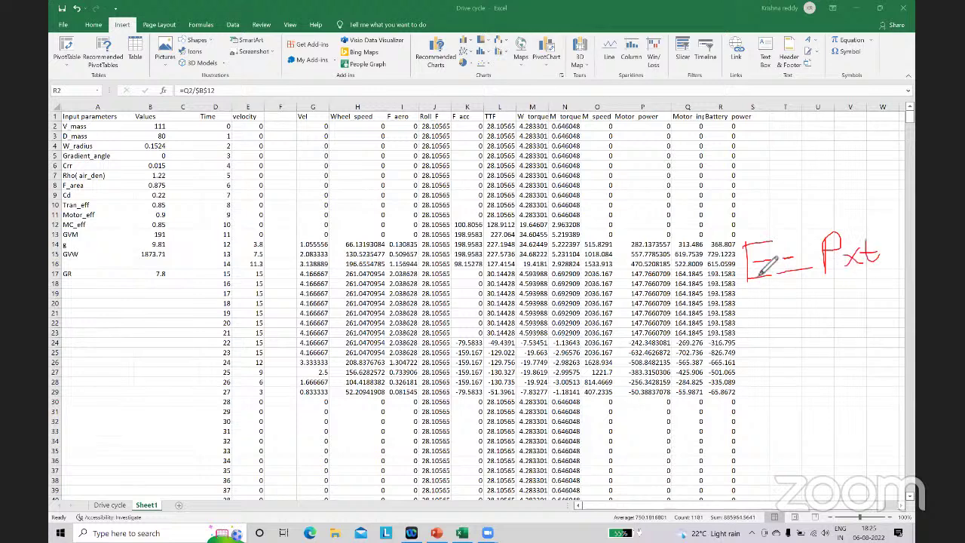
pyautogui.moveTo(775, 245)
pyautogui.mouseDown()
pyautogui.moveTo(765, 287)
pyautogui.moveTo(778, 255)
pyautogui.mouseUp()
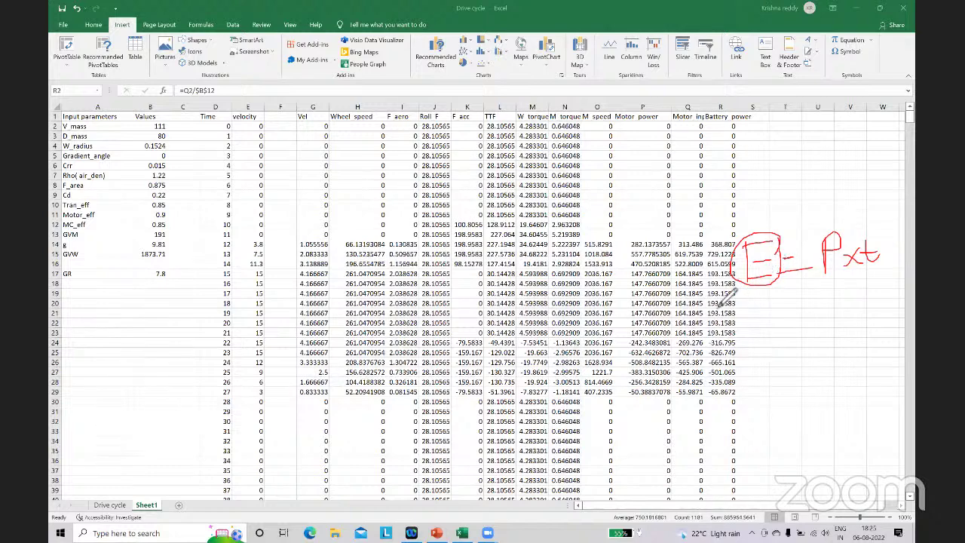
# Step: Mark the motor input and battery power values with pen strokes and handwrite D = V×t below the energy formula
pyautogui.moveTo(688, 243)
pyautogui.mouseDown()
pyautogui.moveTo(733, 355)
pyautogui.moveTo(718, 341)
pyautogui.mouseUp()
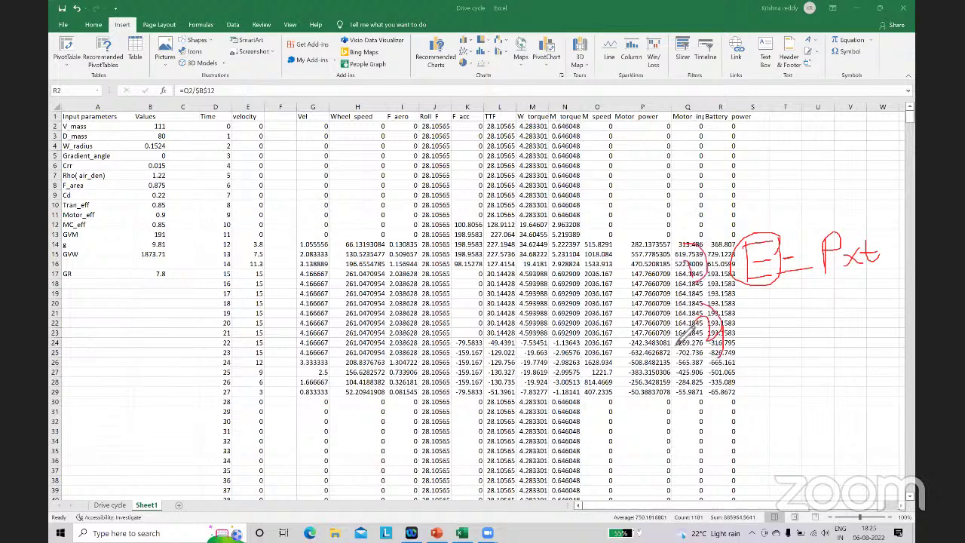
pyautogui.moveTo(746, 303)
pyautogui.mouseDown()
pyautogui.moveTo(747, 339)
pyautogui.moveTo(799, 320)
pyautogui.mouseUp()
pyautogui.moveTo(781, 327)
pyautogui.mouseDown()
pyautogui.moveTo(841, 301)
pyautogui.moveTo(857, 322)
pyautogui.moveTo(843, 324)
pyautogui.mouseUp()
pyautogui.moveTo(859, 301)
pyautogui.mouseDown()
pyautogui.moveTo(868, 321)
pyautogui.moveTo(858, 314)
pyautogui.mouseUp()
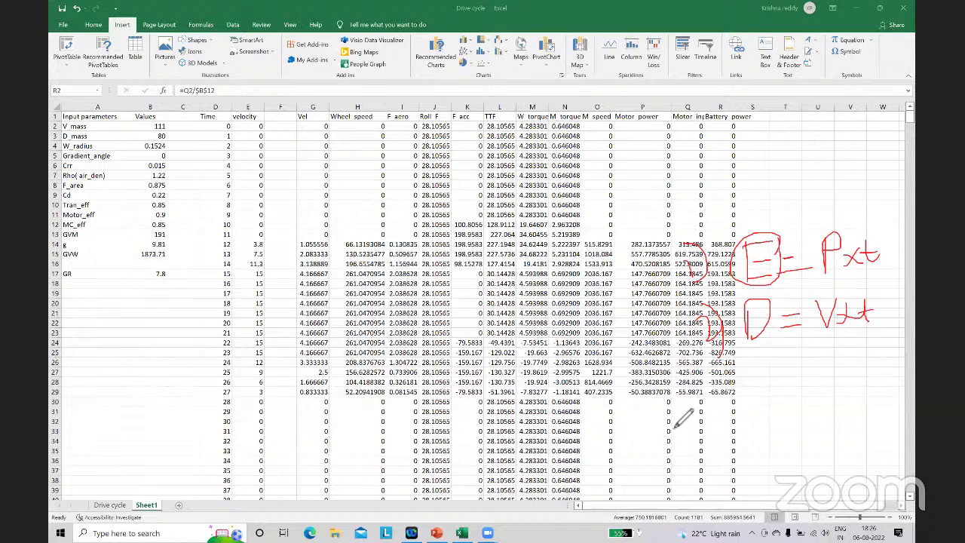
# Step: Handwrite the fraction E/D with an equals sign in red over the lower Motor power and Battery power cells
pyautogui.moveTo(674, 407); pyautogui.dragTo(676, 436)
pyautogui.moveTo(673, 407)
pyautogui.mouseDown()
pyautogui.moveTo(700, 403)
pyautogui.moveTo(709, 416)
pyautogui.mouseUp()
pyautogui.moveTo(676, 436); pyautogui.dragTo(711, 430)
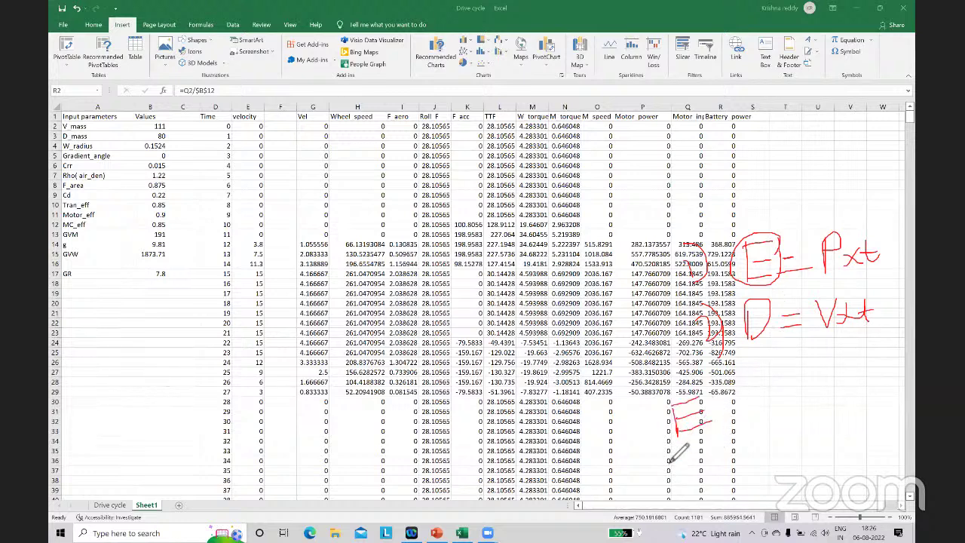
pyautogui.moveTo(663, 451)
pyautogui.mouseDown()
pyautogui.moveTo(720, 435)
pyautogui.moveTo(680, 477)
pyautogui.mouseUp()
pyautogui.moveTo(680, 447); pyautogui.dragTo(681, 475)
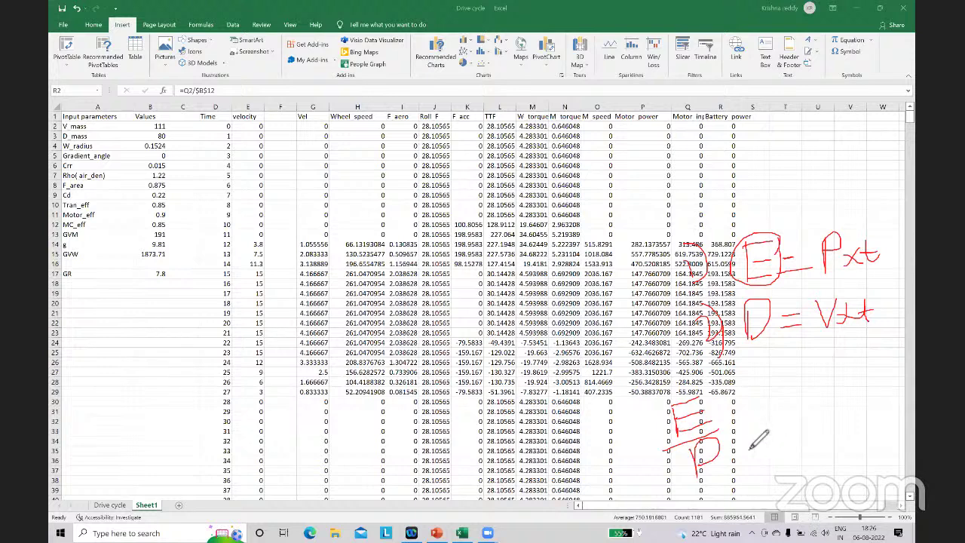
pyautogui.moveTo(745, 428); pyautogui.dragTo(761, 425)
pyautogui.moveTo(747, 435); pyautogui.dragTo(764, 432)
pyautogui.moveTo(793, 398)
pyautogui.mouseDown()
pyautogui.moveTo(784, 412)
pyautogui.moveTo(810, 442)
pyautogui.moveTo(873, 426)
pyautogui.mouseUp()
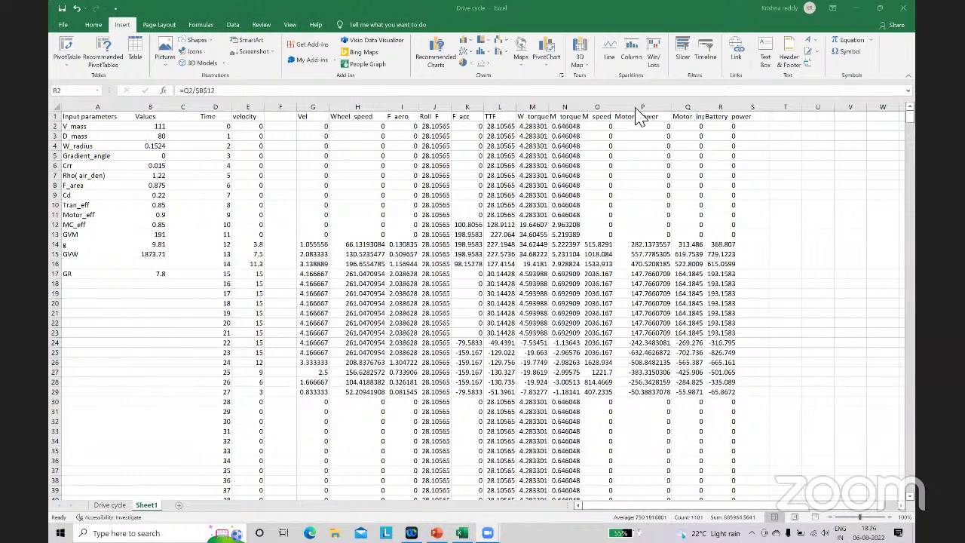
# Step: Insert a line chart of the M_torque column and place it over the input parameters
pyautogui.click(579, 111)
pyautogui.hotkey('alt', 'n')
pyautogui.press('r')
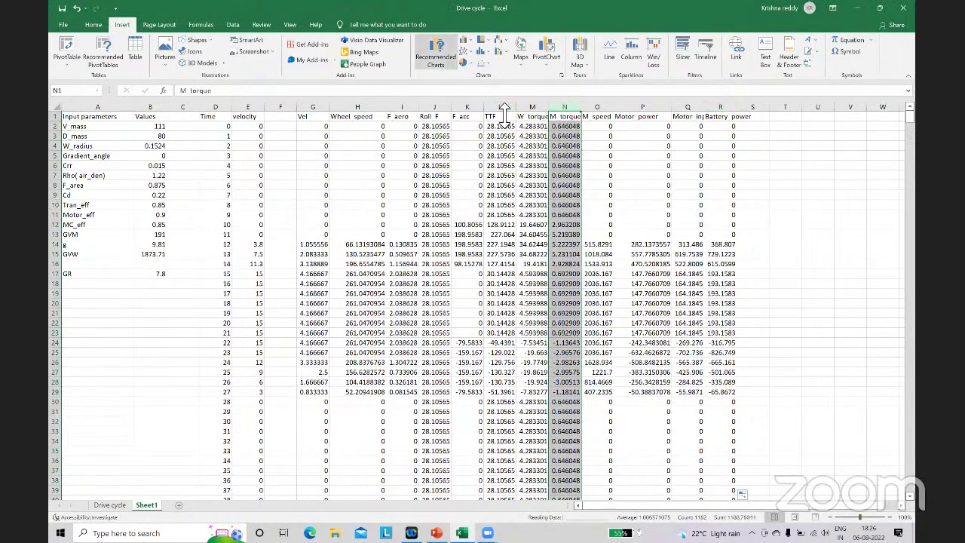
pyautogui.click(579, 407)
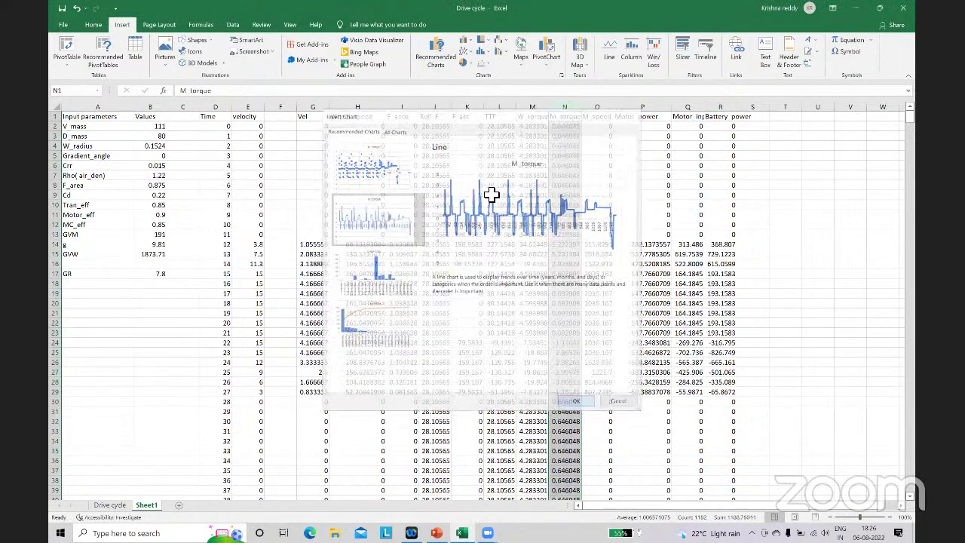
pyautogui.moveTo(355, 230); pyautogui.dragTo(184, 138)
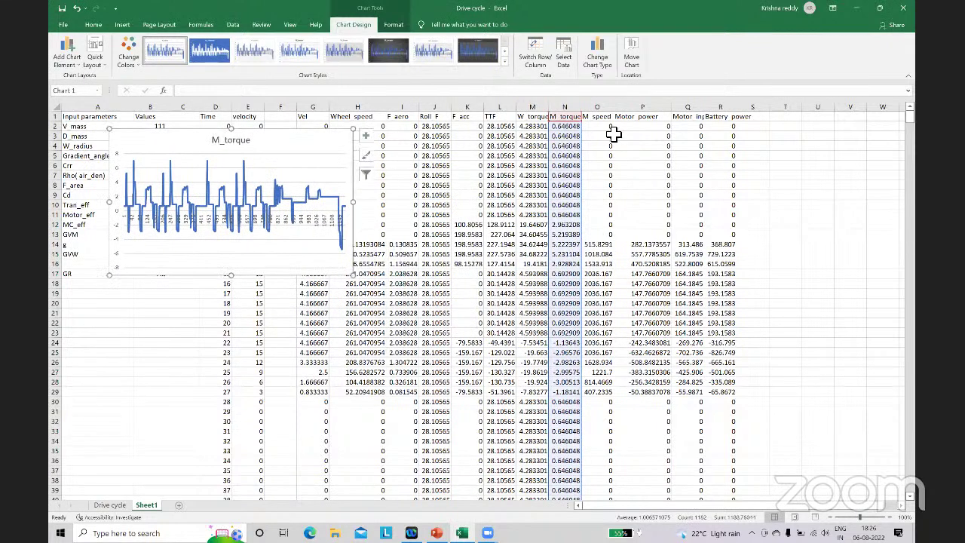
# Step: Insert a line chart of the M_speed column and place it beside the M_torque chart
pyautogui.click(599, 108)
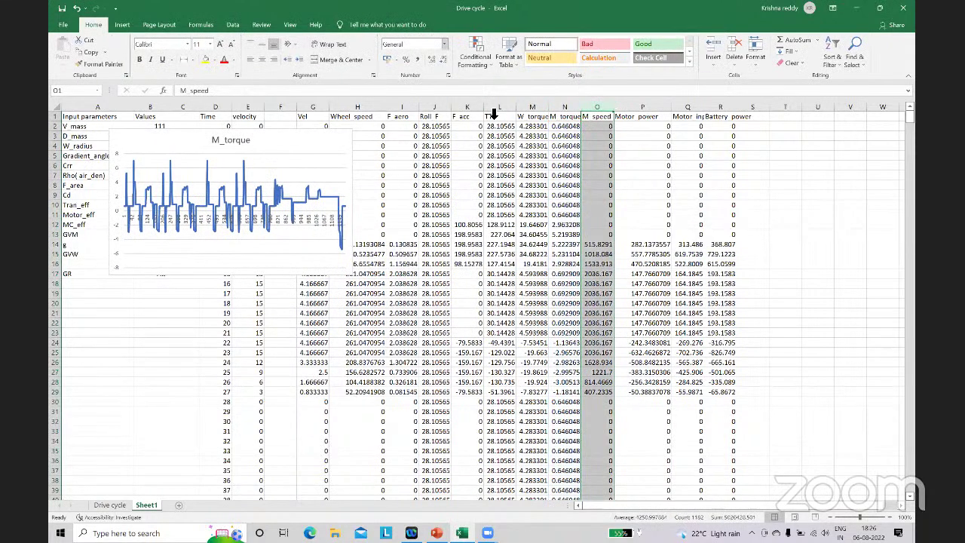
pyautogui.click(121, 25)
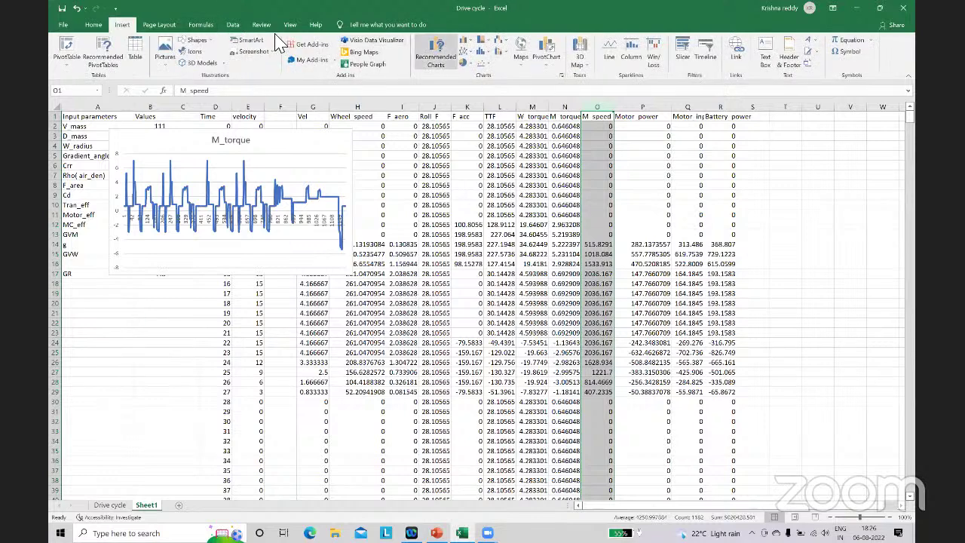
pyautogui.click(435, 56)
pyautogui.click(367, 218)
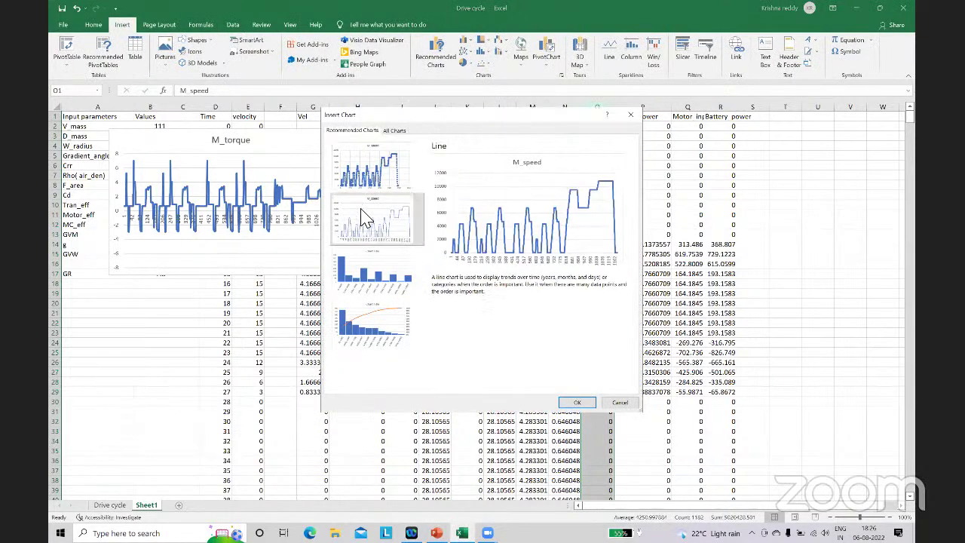
pyautogui.click(575, 402)
pyautogui.moveTo(512, 257); pyautogui.dragTo(514, 153)
# Step: Insert a line chart of the Motor_power column and place it below the M_torque and M_speed charts
pyautogui.click(668, 113)
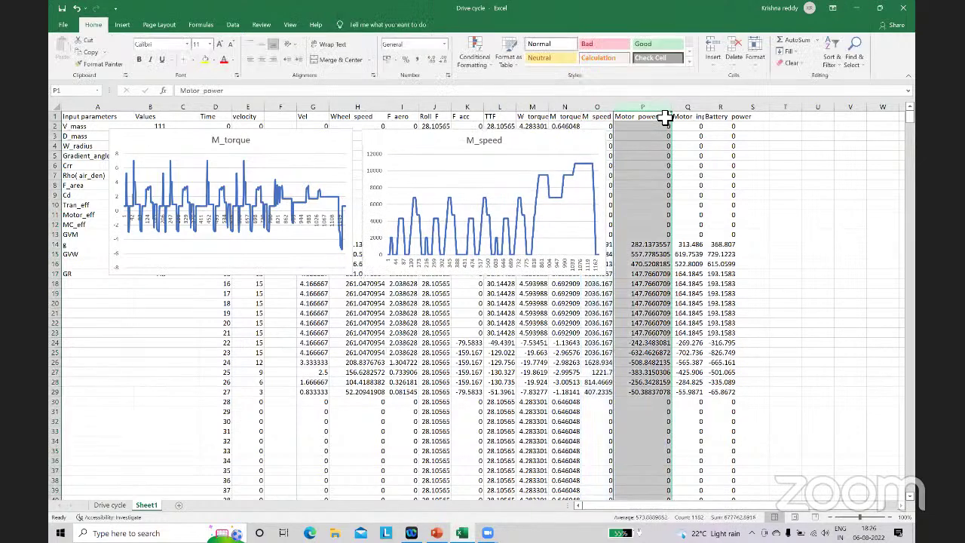
pyautogui.click(122, 24)
pyautogui.click(436, 55)
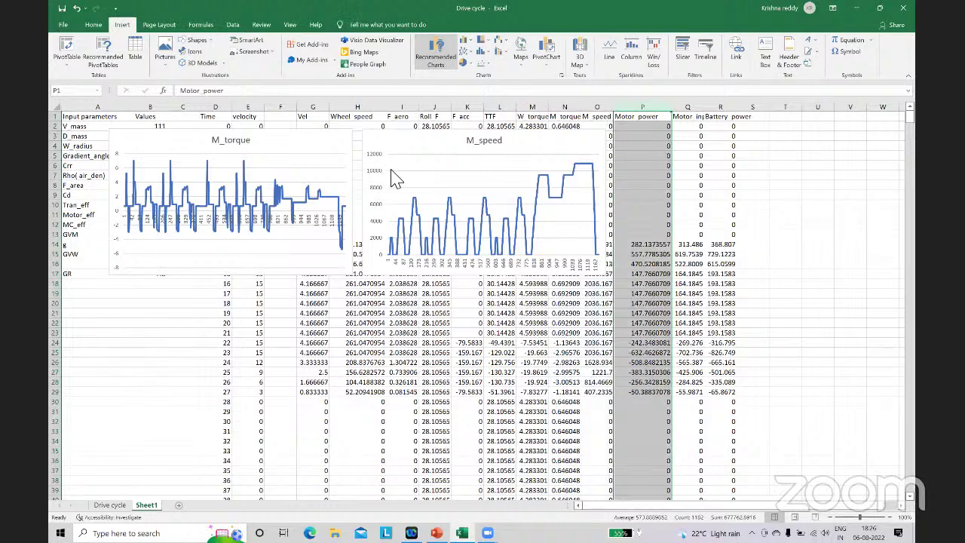
pyautogui.click(576, 402)
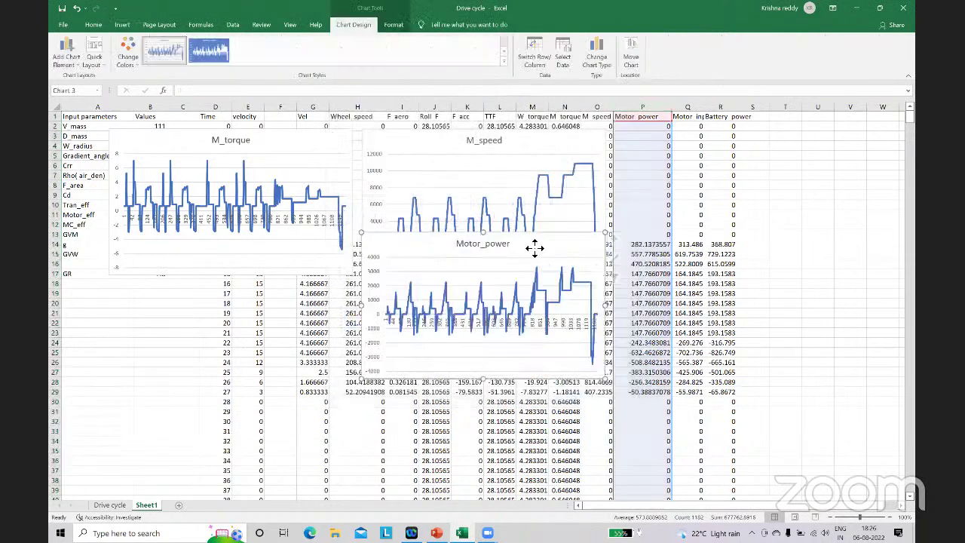
pyautogui.moveTo(595, 246); pyautogui.dragTo(416, 289)
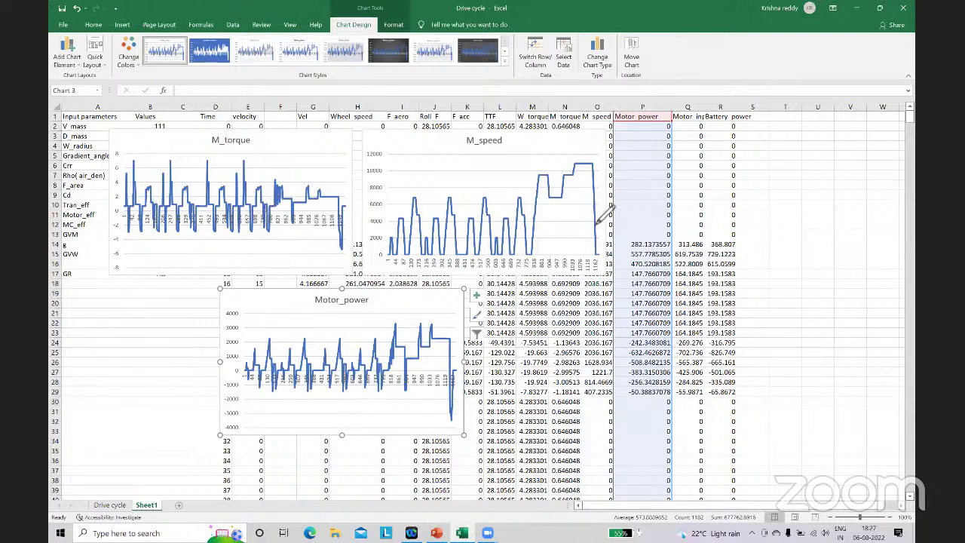
# Step: Circle the final sections of the M_speed and M_torque curves and sketch a falling torque-speed curve on axes labelled T and S
pyautogui.moveTo(571, 161)
pyautogui.mouseDown()
pyautogui.moveTo(613, 197)
pyautogui.moveTo(599, 164)
pyautogui.mouseUp()
pyautogui.moveTo(283, 195)
pyautogui.mouseDown()
pyautogui.moveTo(303, 212)
pyautogui.moveTo(326, 182)
pyautogui.moveTo(345, 197)
pyautogui.mouseUp()
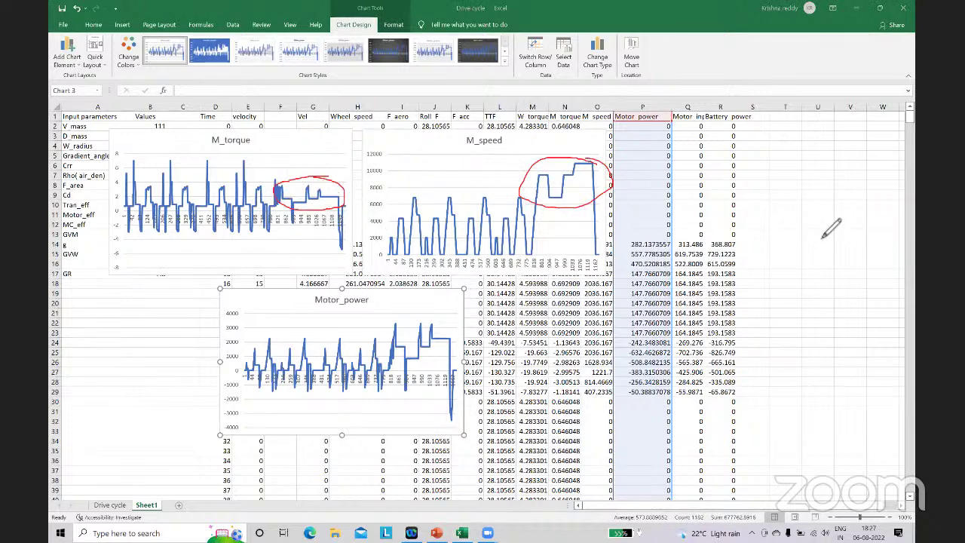
pyautogui.moveTo(738, 160)
pyautogui.mouseDown()
pyautogui.moveTo(828, 303)
pyautogui.moveTo(906, 295)
pyautogui.mouseUp()
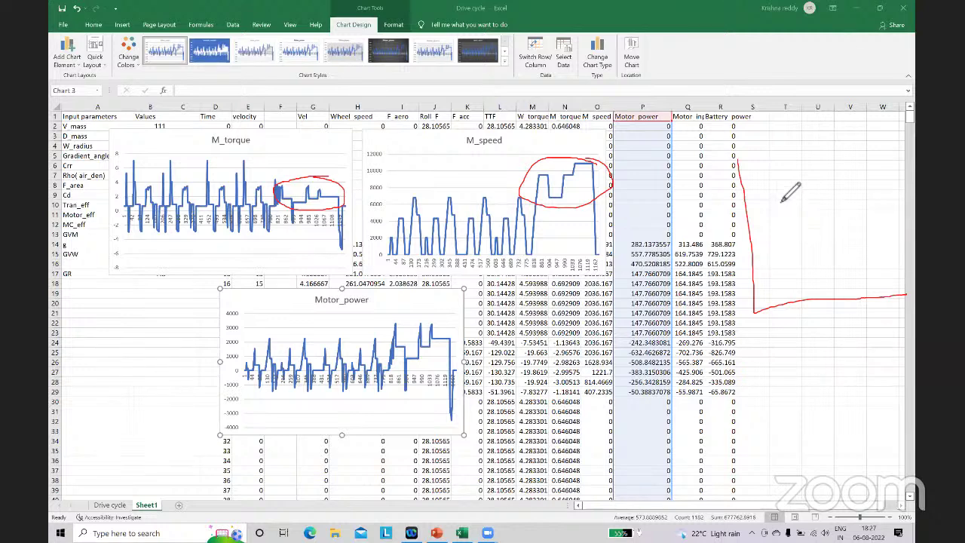
pyautogui.moveTo(777, 187)
pyautogui.mouseDown()
pyautogui.moveTo(803, 243)
pyautogui.moveTo(861, 264)
pyautogui.moveTo(897, 264)
pyautogui.mouseUp()
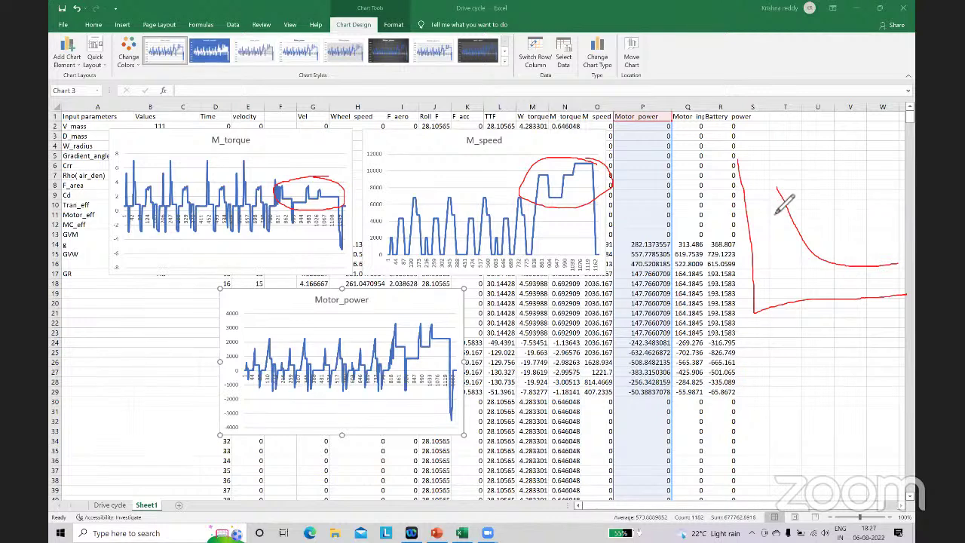
pyautogui.moveTo(707, 222)
pyautogui.mouseDown()
pyautogui.moveTo(743, 218)
pyautogui.moveTo(717, 265)
pyautogui.mouseUp()
pyautogui.moveTo(846, 307); pyautogui.dragTo(834, 337)
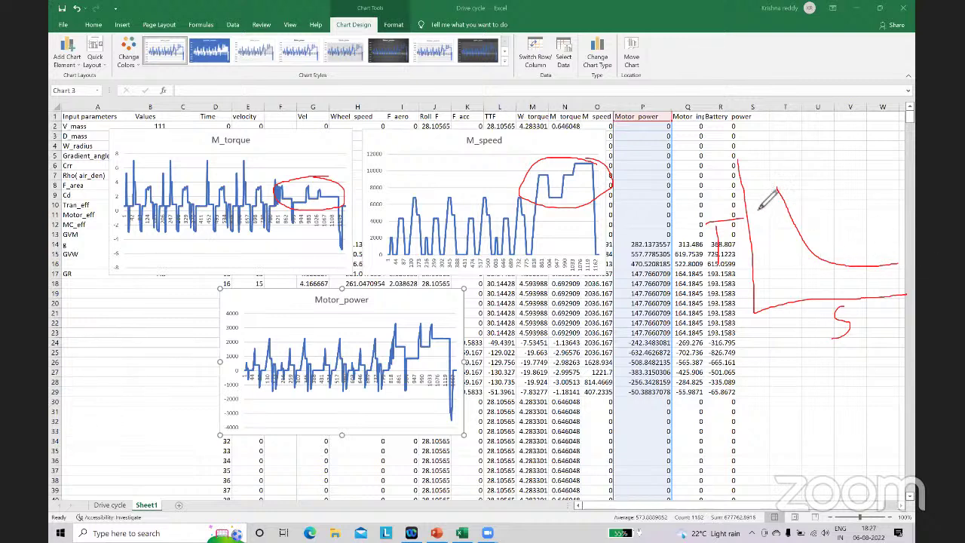
# Step: Give the sketched torque-speed curve a flat start and add a bell-shaped curve labelled Eng on the same axes
pyautogui.moveTo(751, 193); pyautogui.dragTo(776, 188)
pyautogui.moveTo(881, 246); pyautogui.dragTo(879, 260)
pyautogui.moveTo(780, 290)
pyautogui.mouseDown()
pyautogui.moveTo(829, 198)
pyautogui.moveTo(861, 182)
pyautogui.moveTo(891, 213)
pyautogui.moveTo(914, 271)
pyautogui.mouseUp()
pyautogui.moveTo(842, 181)
pyautogui.mouseDown()
pyautogui.moveTo(863, 123)
pyautogui.moveTo(871, 143)
pyautogui.moveTo(891, 134)
pyautogui.moveTo(898, 158)
pyautogui.mouseUp()
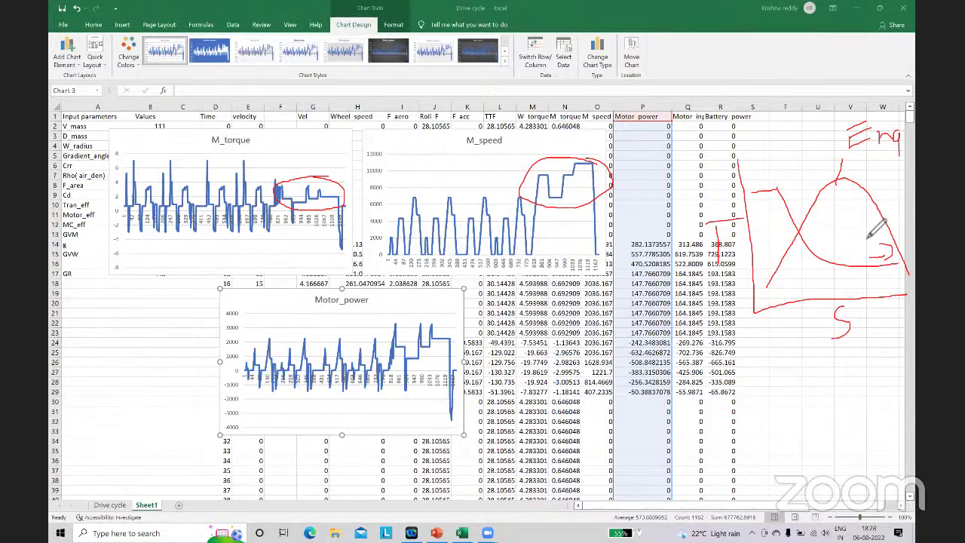
pyautogui.moveTo(839, 181); pyautogui.dragTo(852, 177)
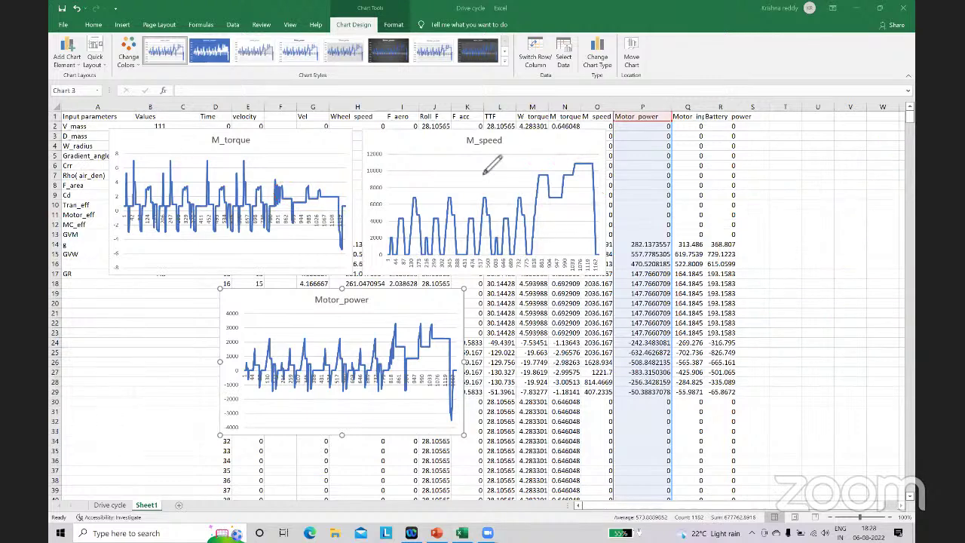
# Step: Handwrite a D beside the M_speed chart and add freehand strokes over the chart's end and near the battery power values
pyautogui.moveTo(676, 150); pyautogui.dragTo(695, 146)
pyautogui.moveTo(684, 158); pyautogui.dragTo(688, 184)
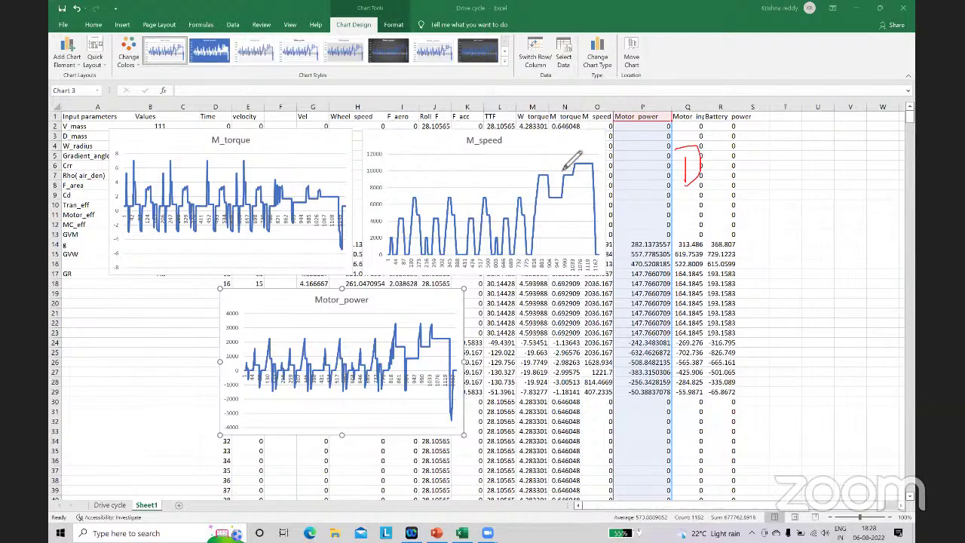
pyautogui.moveTo(559, 144); pyautogui.dragTo(620, 132)
pyautogui.moveTo(575, 164)
pyautogui.mouseDown()
pyautogui.moveTo(585, 184)
pyautogui.moveTo(638, 147)
pyautogui.mouseUp()
pyautogui.moveTo(575, 201); pyautogui.dragTo(637, 193)
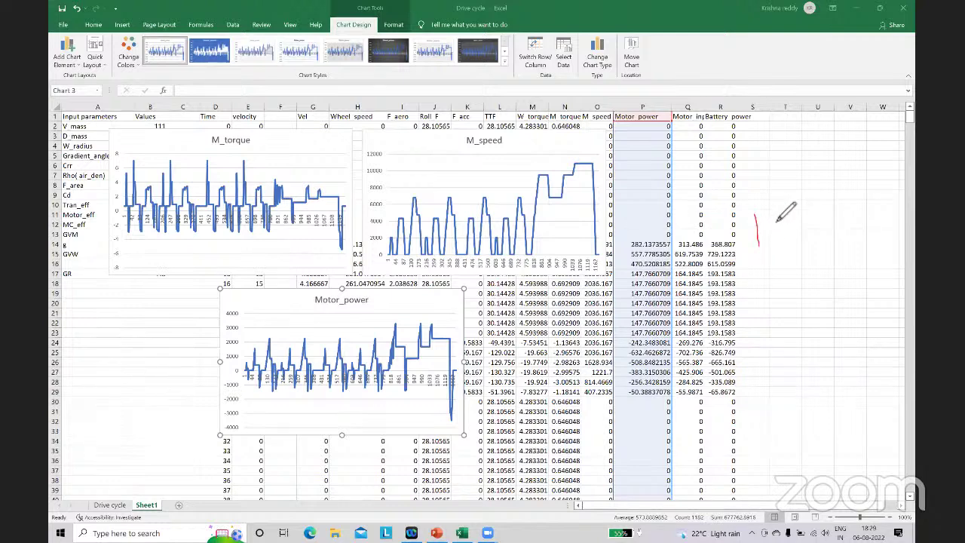
pyautogui.moveTo(758, 245)
pyautogui.mouseDown()
pyautogui.moveTo(762, 221)
pyautogui.moveTo(800, 226)
pyautogui.moveTo(827, 202)
pyautogui.moveTo(837, 225)
pyautogui.mouseUp()
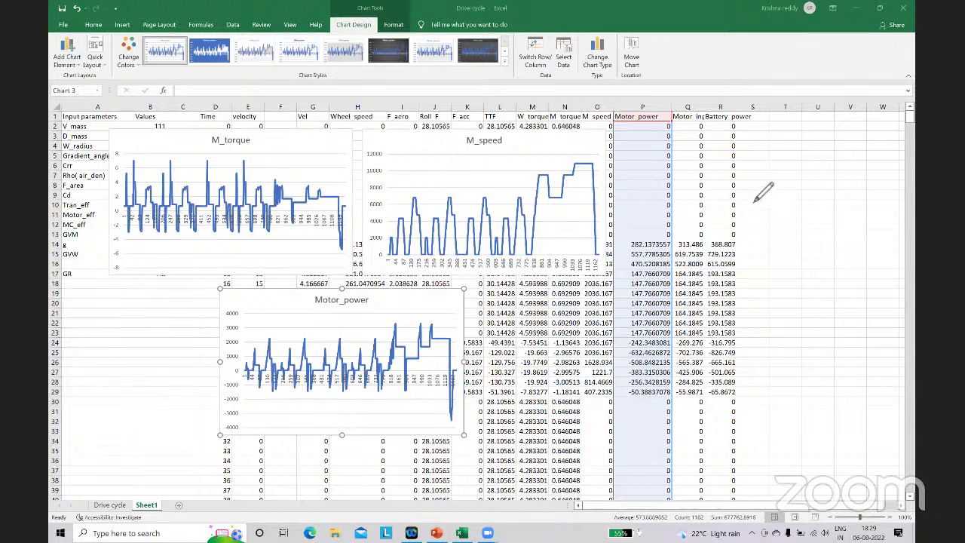
# Step: Handwrite 0-5 with 100 below it in red beside the Battery power column
pyautogui.moveTo(770, 177); pyautogui.dragTo(794, 186)
pyautogui.moveTo(811, 178); pyautogui.dragTo(840, 171)
pyautogui.moveTo(775, 235)
pyautogui.mouseDown()
pyautogui.moveTo(775, 252)
pyautogui.moveTo(802, 235)
pyautogui.mouseUp()
pyautogui.moveTo(828, 232)
pyautogui.mouseDown()
pyautogui.moveTo(820, 245)
pyautogui.moveTo(827, 232)
pyautogui.mouseUp()
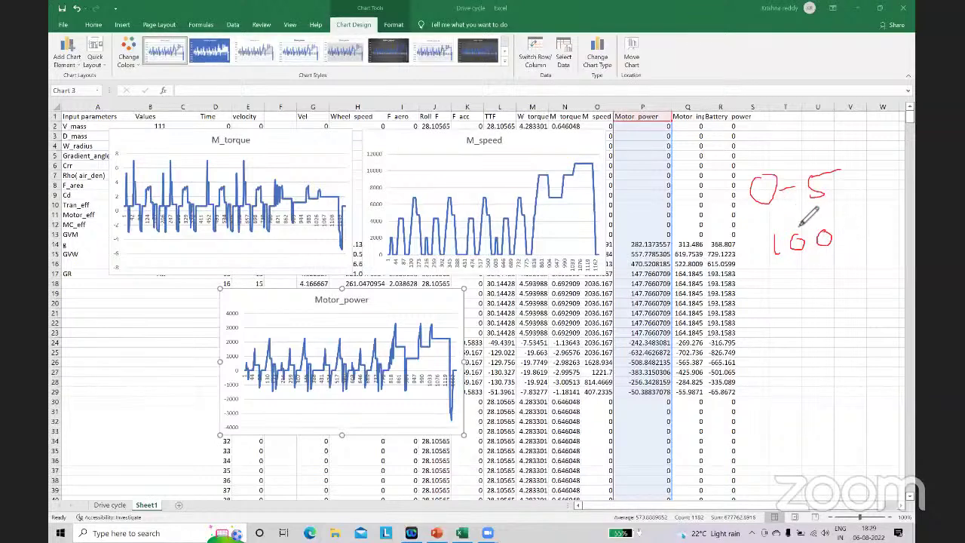
pyautogui.moveTo(785, 199); pyautogui.dragTo(792, 225)
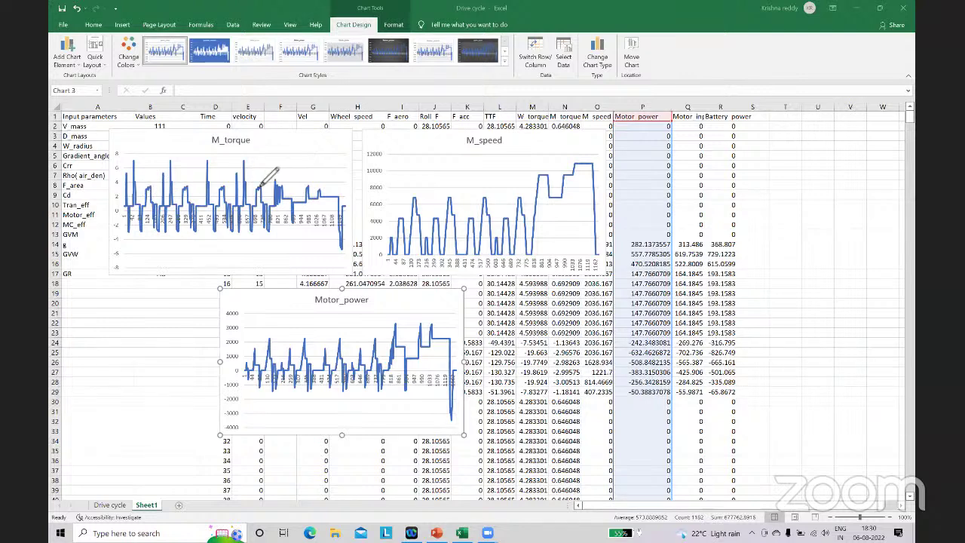
# Step: Draw red lines across the peaks and the lower final section of the M_torque curve
pyautogui.moveTo(256, 171)
pyautogui.mouseDown()
pyautogui.moveTo(123, 169)
pyautogui.moveTo(190, 173)
pyautogui.mouseUp()
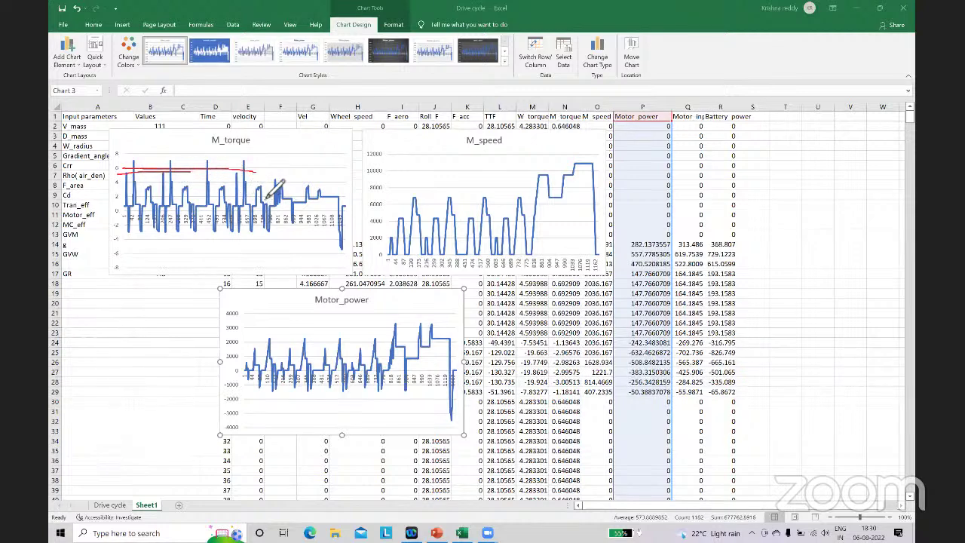
pyautogui.moveTo(341, 190); pyautogui.dragTo(244, 179)
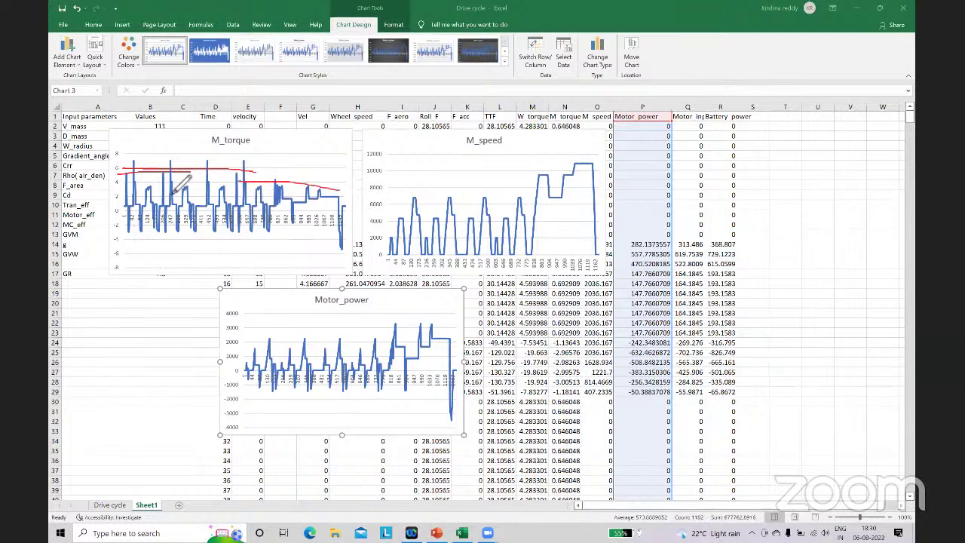
pyautogui.moveTo(181, 184)
pyautogui.mouseDown()
pyautogui.moveTo(124, 198)
pyautogui.moveTo(301, 217)
pyautogui.moveTo(309, 187)
pyautogui.moveTo(250, 170)
pyautogui.mouseUp()
pyautogui.moveTo(216, 173)
pyautogui.mouseDown()
pyautogui.moveTo(202, 163)
pyautogui.moveTo(216, 163)
pyautogui.mouseUp()
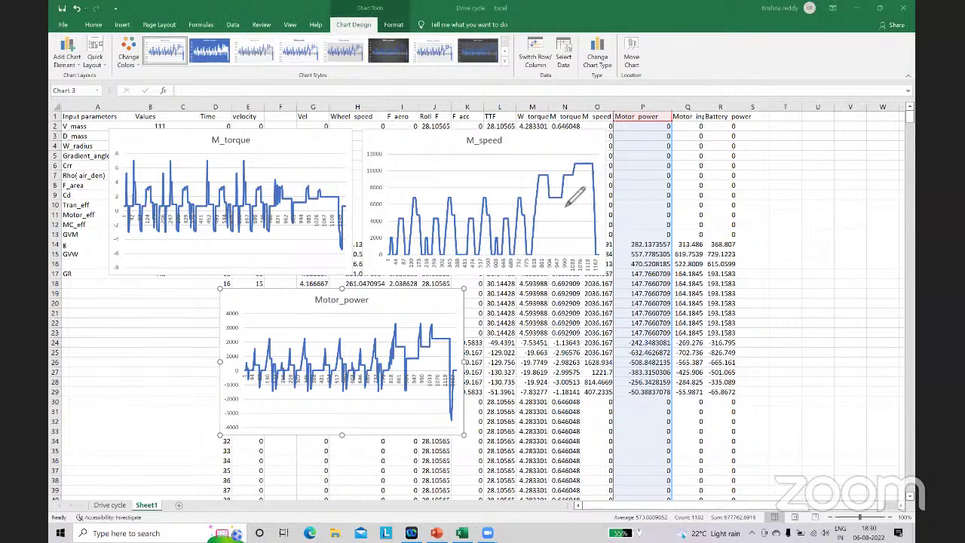
# Step: Circle and tick the final high sections of the M_speed and Motor_power curves in red
pyautogui.moveTo(594, 164); pyautogui.dragTo(532, 174)
pyautogui.moveTo(609, 204)
pyautogui.mouseDown()
pyautogui.moveTo(595, 166)
pyautogui.moveTo(584, 177)
pyautogui.moveTo(614, 170)
pyautogui.moveTo(617, 153)
pyautogui.mouseUp()
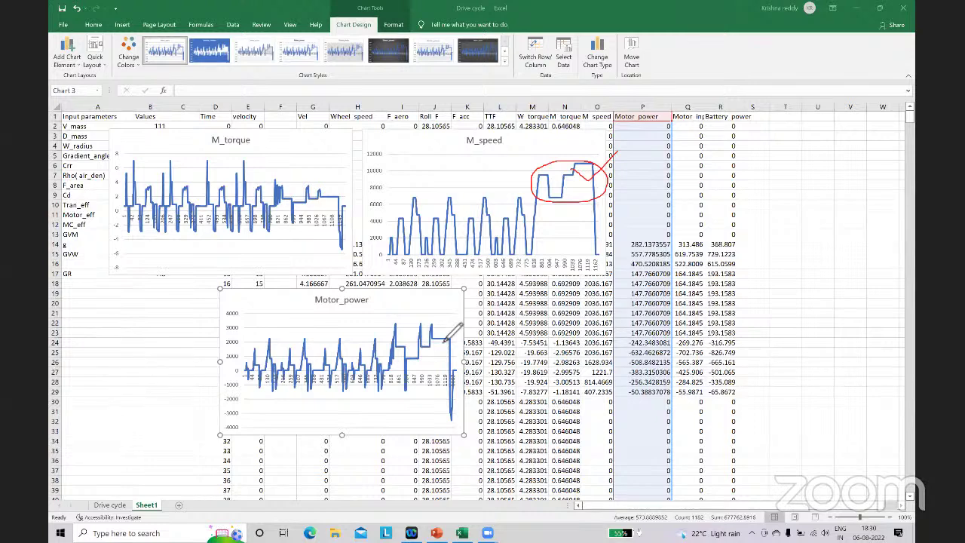
pyautogui.moveTo(440, 329)
pyautogui.mouseDown()
pyautogui.moveTo(383, 319)
pyautogui.moveTo(375, 352)
pyautogui.mouseUp()
pyautogui.moveTo(441, 325)
pyautogui.mouseDown()
pyautogui.moveTo(422, 361)
pyautogui.moveTo(385, 357)
pyautogui.mouseUp()
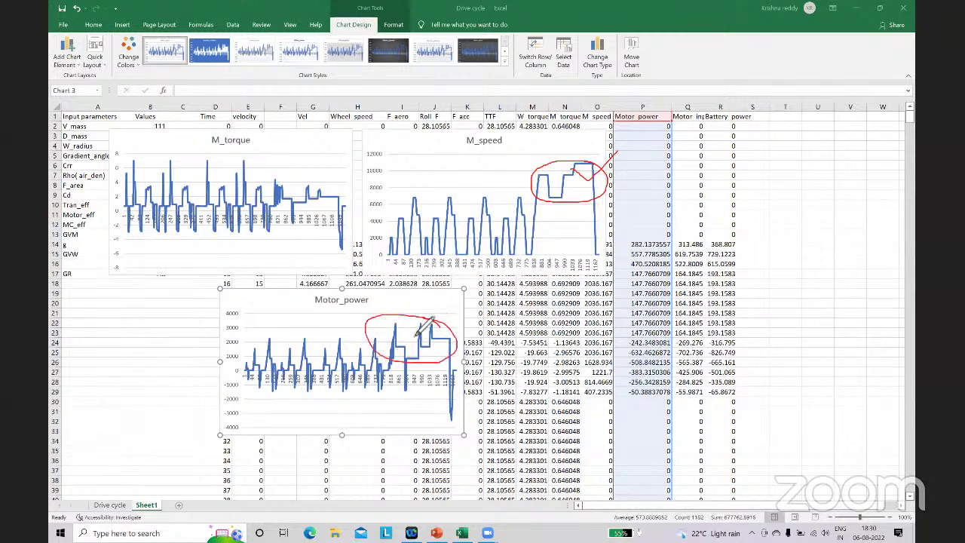
pyautogui.moveTo(413, 323)
pyautogui.mouseDown()
pyautogui.moveTo(420, 330)
pyautogui.moveTo(432, 319)
pyautogui.mouseUp()
# Step: Handwrite a proportionality sign beside the battery power values and add freehand strokes around it
pyautogui.moveTo(788, 225); pyautogui.dragTo(792, 254)
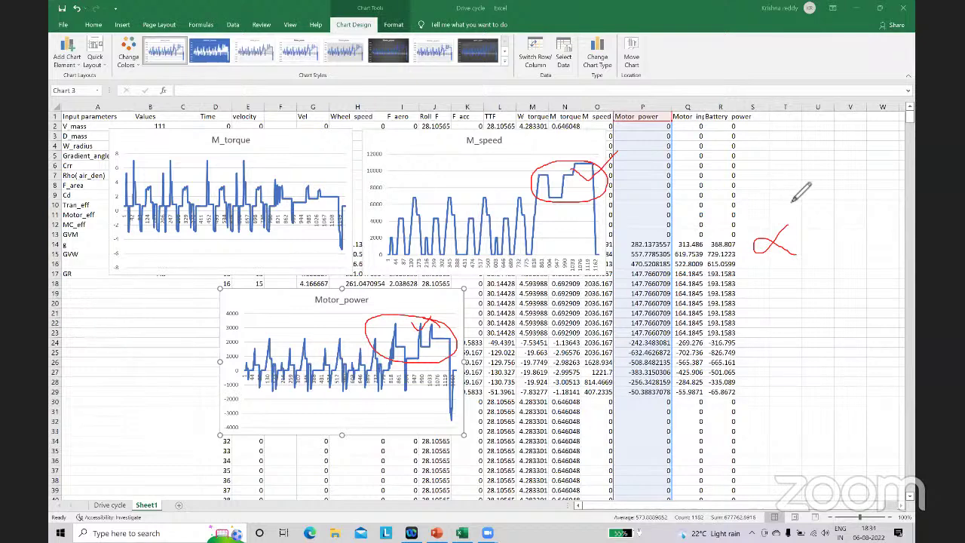
pyautogui.moveTo(790, 195); pyautogui.dragTo(834, 153)
pyautogui.moveTo(762, 190)
pyautogui.mouseDown()
pyautogui.moveTo(743, 185)
pyautogui.moveTo(763, 172)
pyautogui.mouseUp()
pyautogui.moveTo(702, 195)
pyautogui.mouseDown()
pyautogui.moveTo(705, 155)
pyautogui.moveTo(705, 177)
pyautogui.mouseUp()
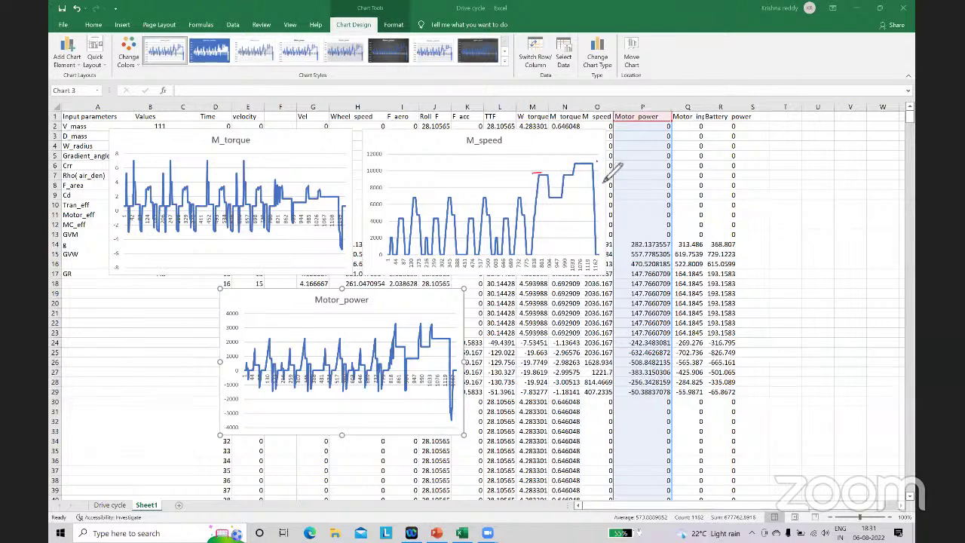
# Step: Mark the peak levels of the M_speed and Motor_power curves with freehand horizontal lines
pyautogui.moveTo(533, 172); pyautogui.dragTo(610, 166)
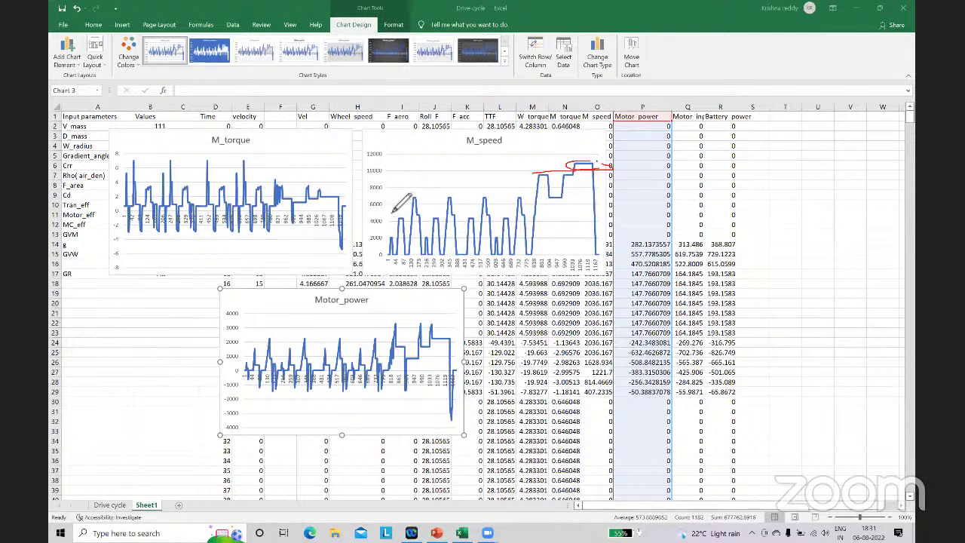
pyautogui.moveTo(389, 199); pyautogui.dragTo(543, 189)
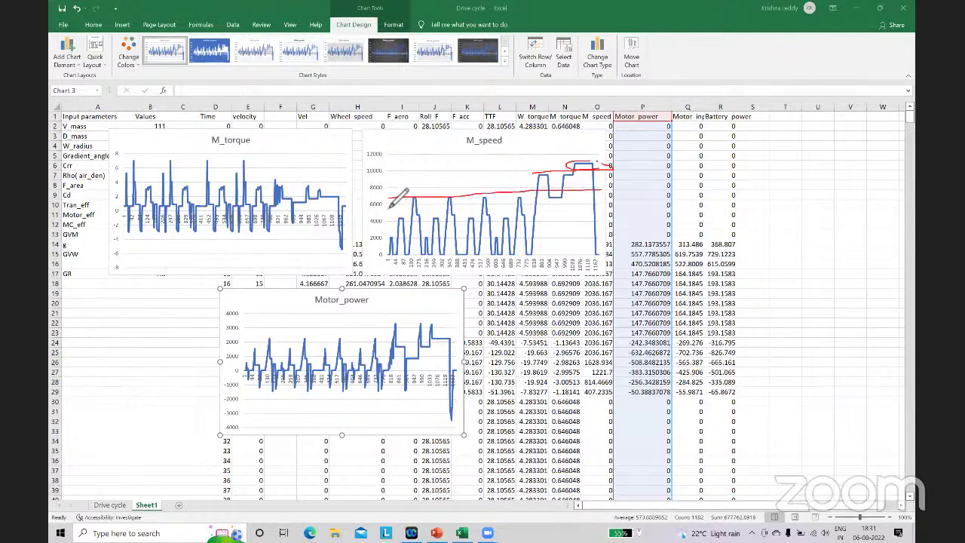
pyautogui.moveTo(390, 204); pyautogui.dragTo(458, 204)
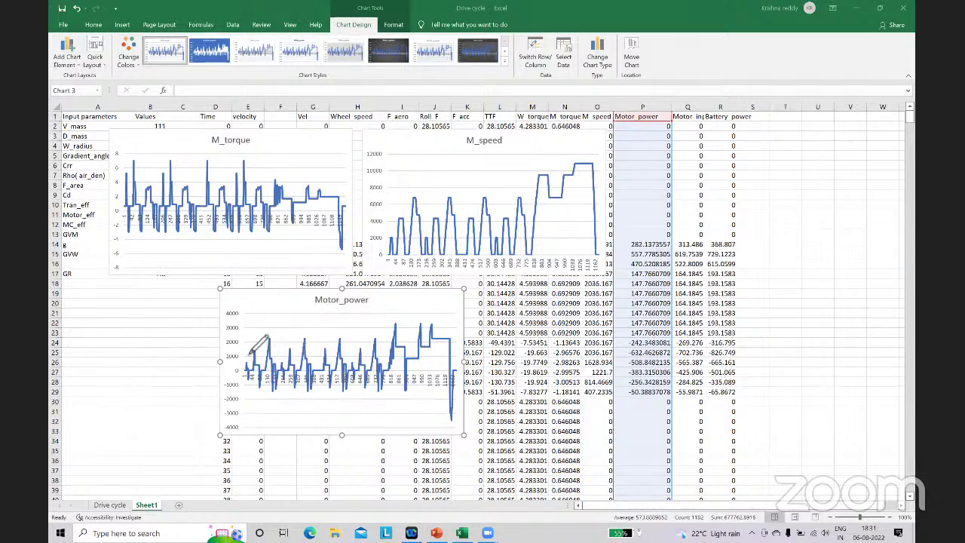
pyautogui.moveTo(247, 337); pyautogui.dragTo(446, 332)
# Step: Delete the M_speed chart from the sheet
pyautogui.click(443, 152)
pyautogui.press('Delete')
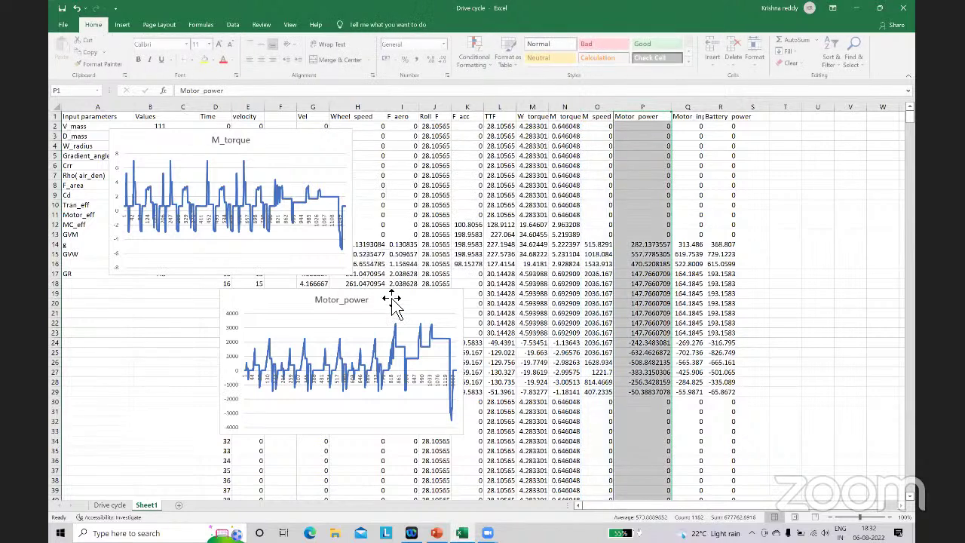
# Step: Delete the Motor_power and M_torque charts and widen the Battery_power column to show its full values
pyautogui.click(388, 300)
pyautogui.press('Delete')
pyautogui.click(319, 154)
pyautogui.press('Delete')
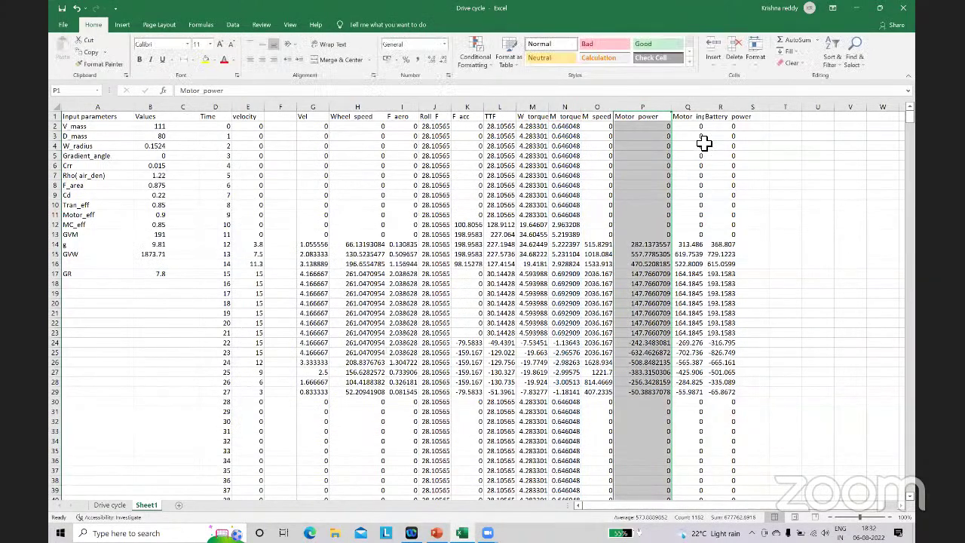
pyautogui.click(758, 166)
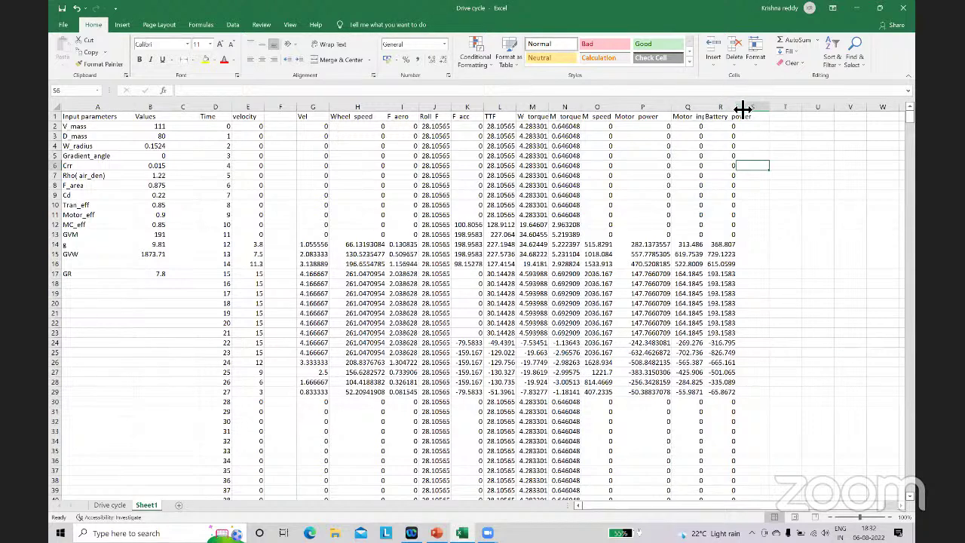
pyautogui.moveTo(741, 111); pyautogui.dragTo(768, 111)
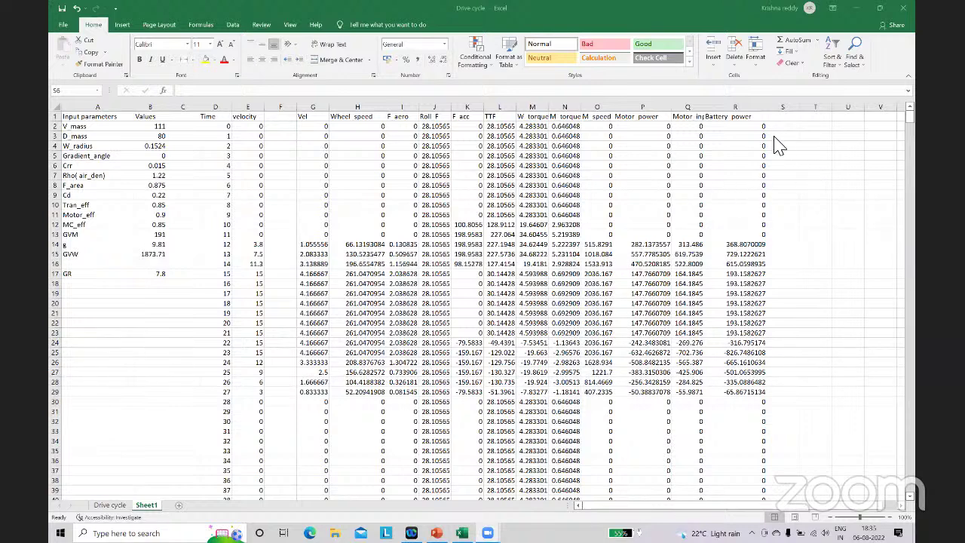
# Step: Insert the recommended line chart for the Battery_power column and move it over the upper part of the power columns
pyautogui.click(761, 109)
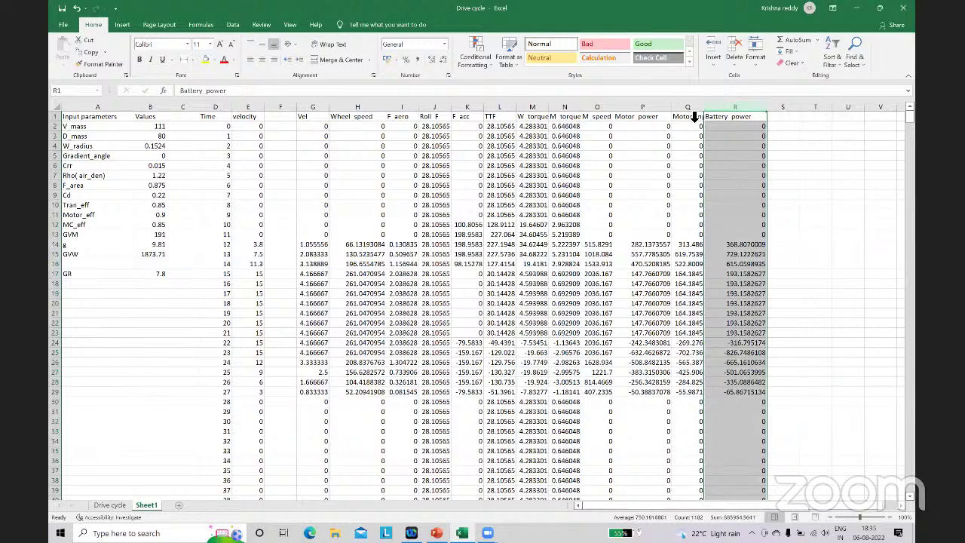
pyautogui.click(121, 25)
pyautogui.click(437, 64)
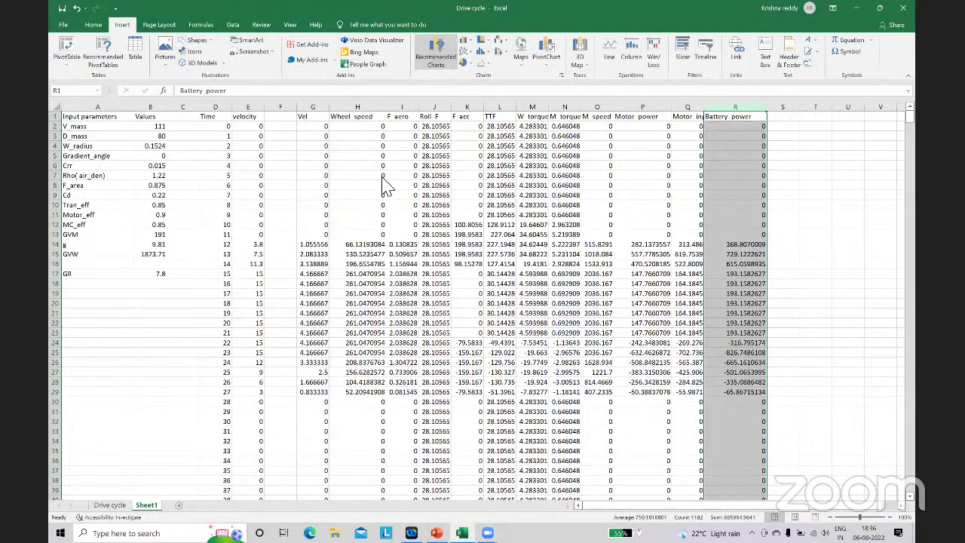
pyautogui.click(577, 401)
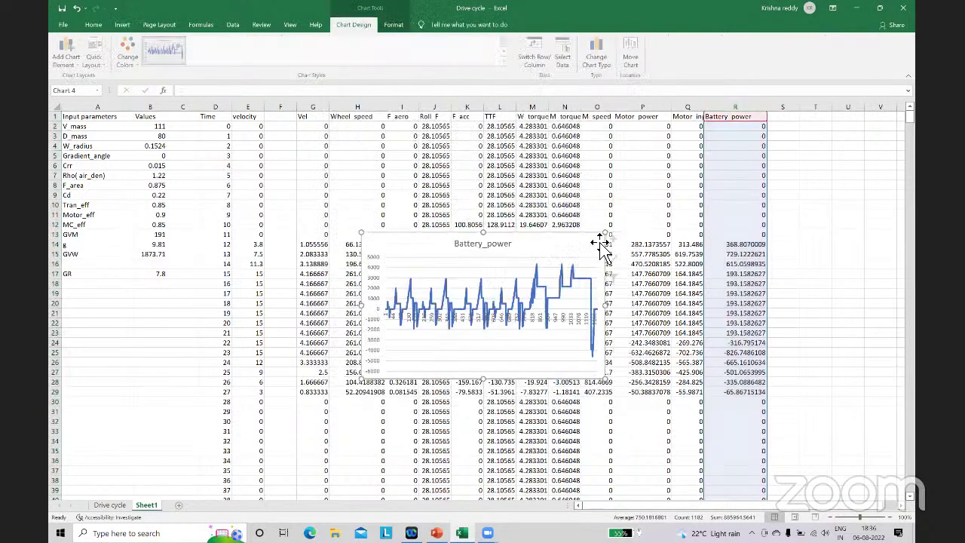
pyautogui.moveTo(664, 243); pyautogui.dragTo(820, 168)
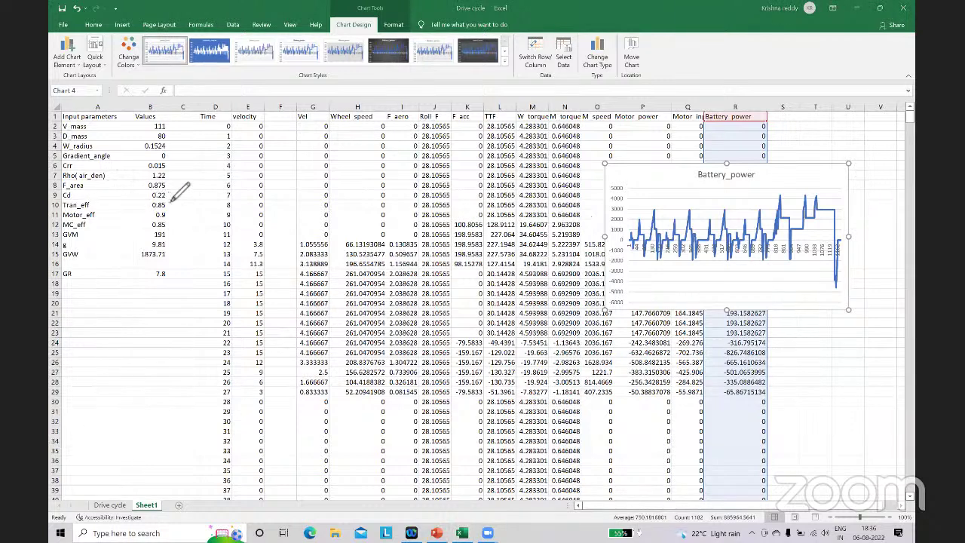
# Step: Mark the air density, F_area, Cd and first Vel values in red, with arrows down the velocity column and across to Vel
pyautogui.moveTo(166, 182)
pyautogui.mouseDown()
pyautogui.moveTo(148, 189)
pyautogui.moveTo(167, 184)
pyautogui.moveTo(150, 198)
pyautogui.moveTo(173, 198)
pyautogui.mouseUp()
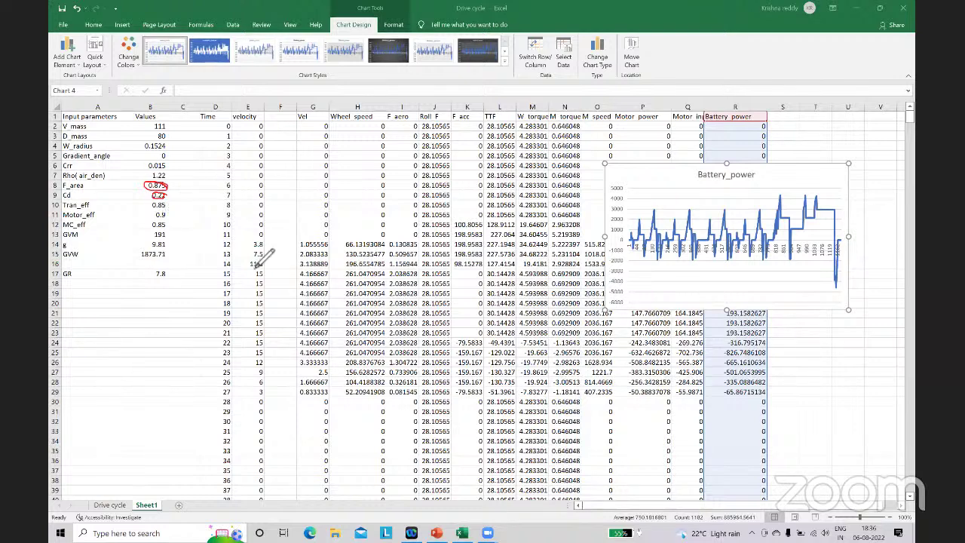
pyautogui.moveTo(258, 130)
pyautogui.mouseDown()
pyautogui.moveTo(249, 317)
pyautogui.moveTo(258, 292)
pyautogui.mouseUp()
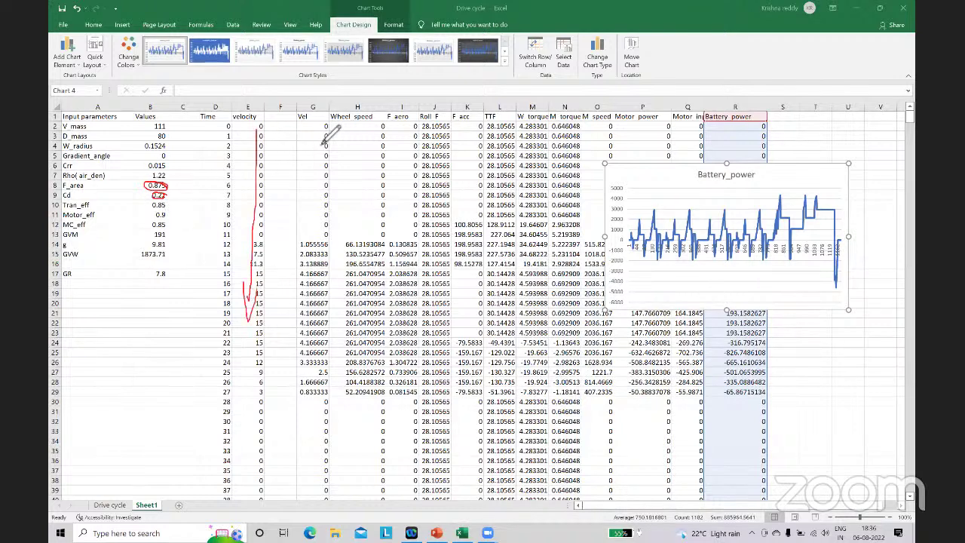
pyautogui.moveTo(328, 126); pyautogui.dragTo(326, 123)
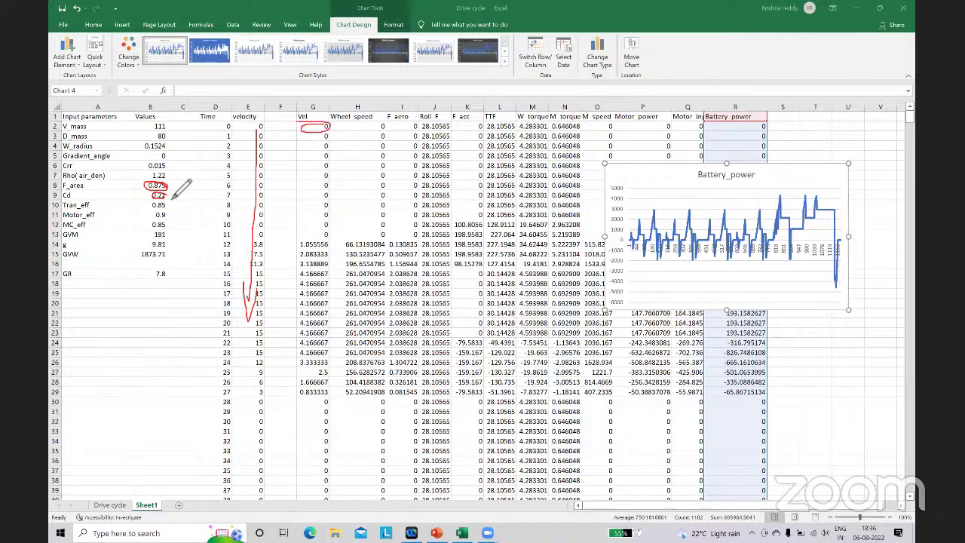
pyautogui.moveTo(167, 171)
pyautogui.mouseDown()
pyautogui.moveTo(145, 180)
pyautogui.moveTo(167, 188)
pyautogui.moveTo(160, 186)
pyautogui.moveTo(279, 136)
pyautogui.moveTo(314, 143)
pyautogui.mouseUp()
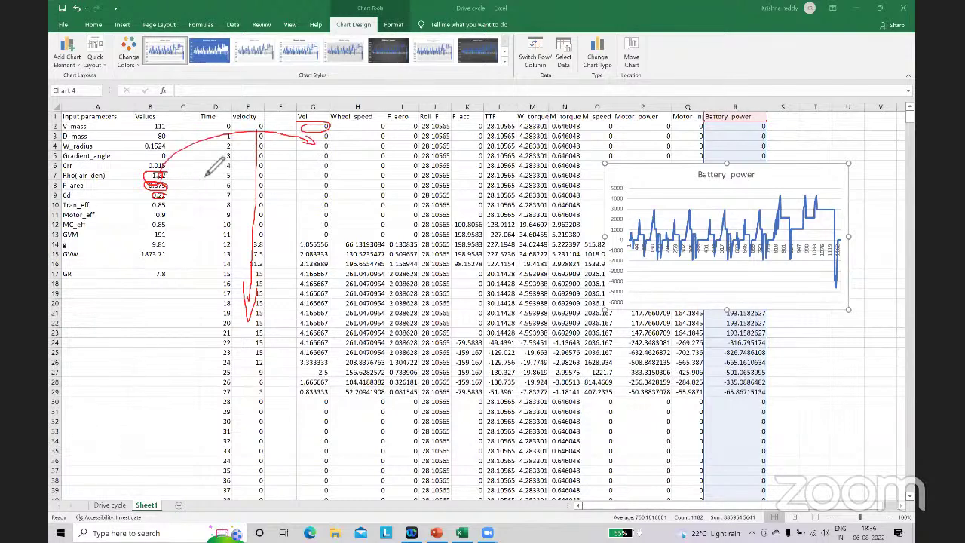
pyautogui.moveTo(165, 168); pyautogui.dragTo(314, 164)
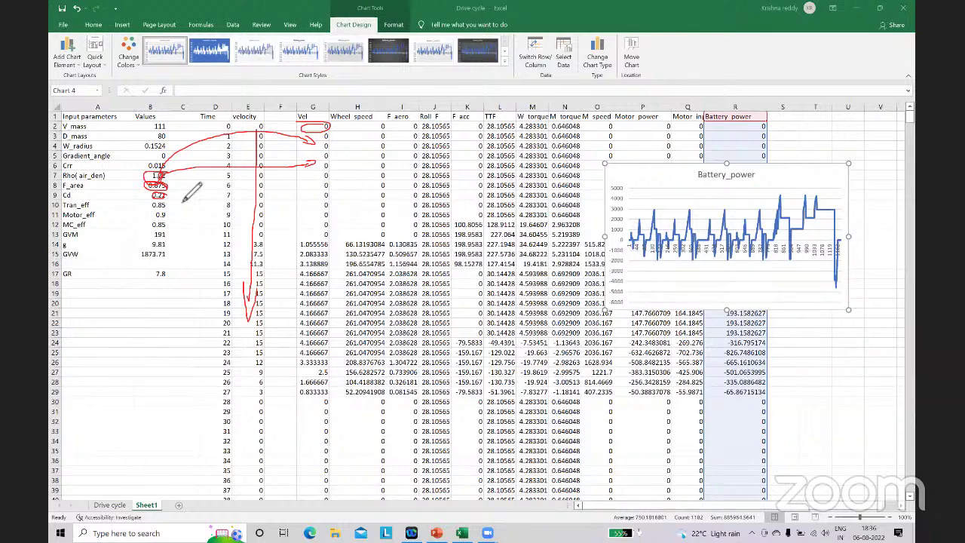
pyautogui.moveTo(163, 189); pyautogui.dragTo(311, 184)
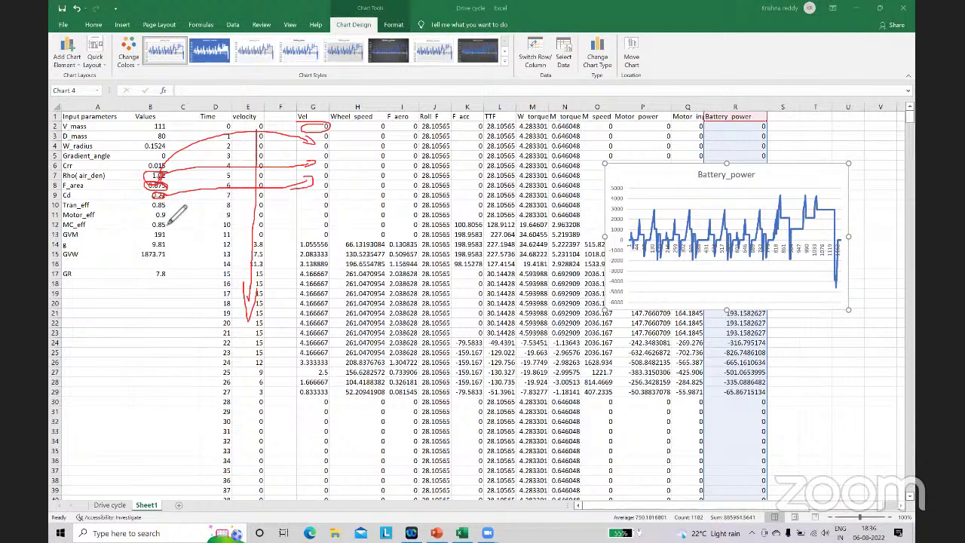
pyautogui.moveTo(163, 199); pyautogui.dragTo(312, 197)
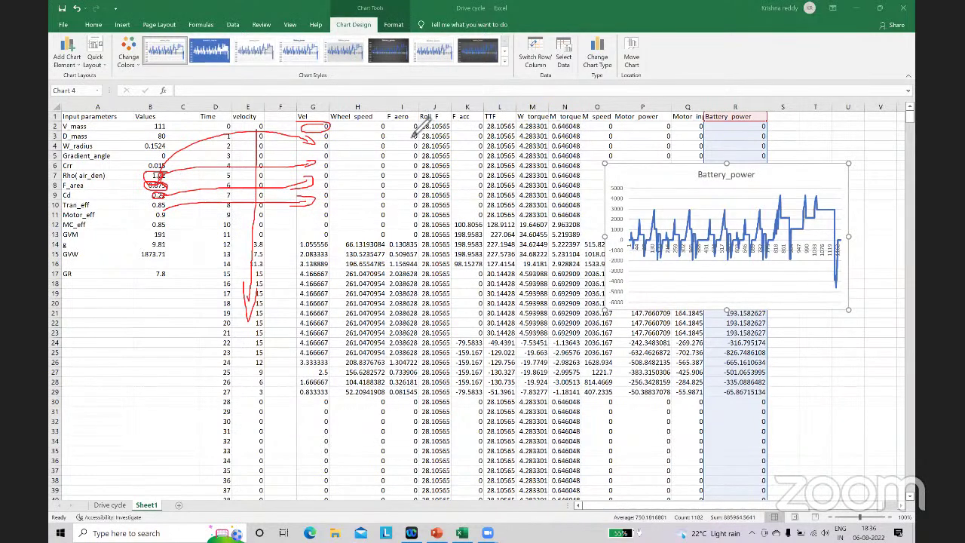
pyautogui.moveTo(162, 171); pyautogui.dragTo(213, 172)
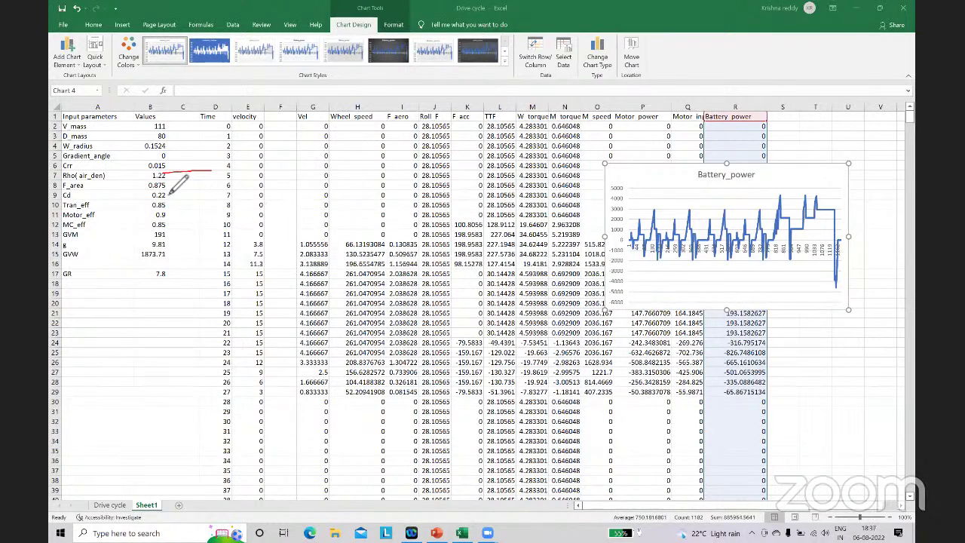
pyautogui.moveTo(167, 169)
pyautogui.mouseDown()
pyautogui.moveTo(146, 175)
pyautogui.moveTo(168, 180)
pyautogui.mouseUp()
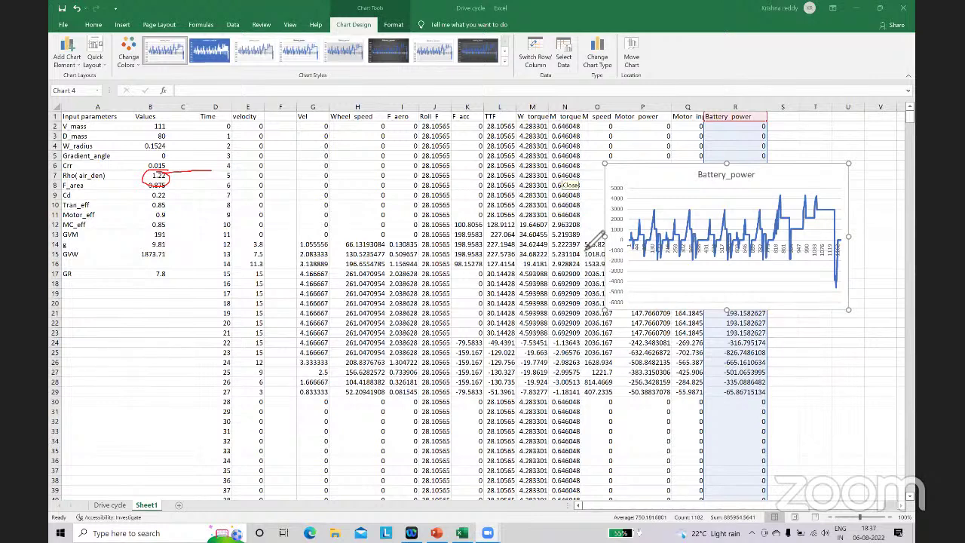
# Step: Delete the Battery_power chart from the sheet
pyautogui.click(778, 175)
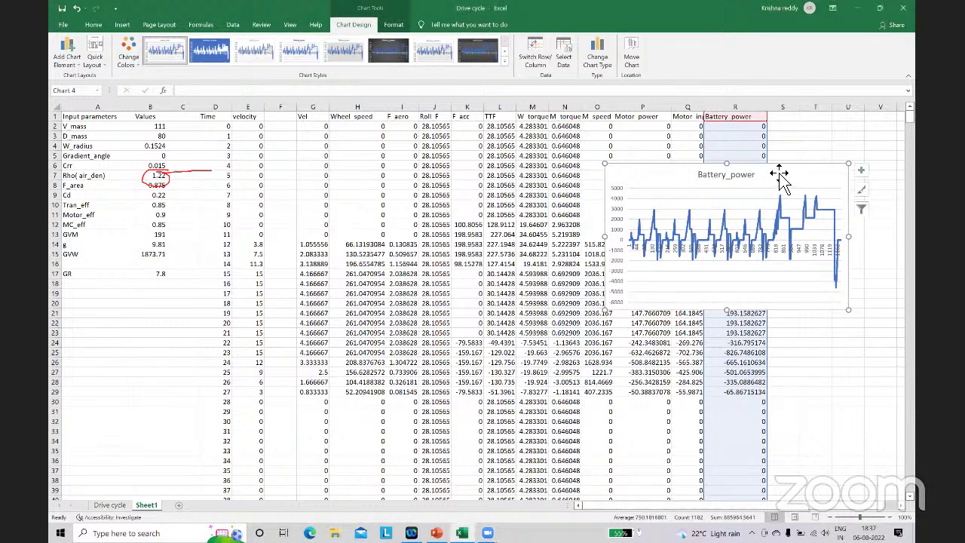
pyautogui.press('Delete')
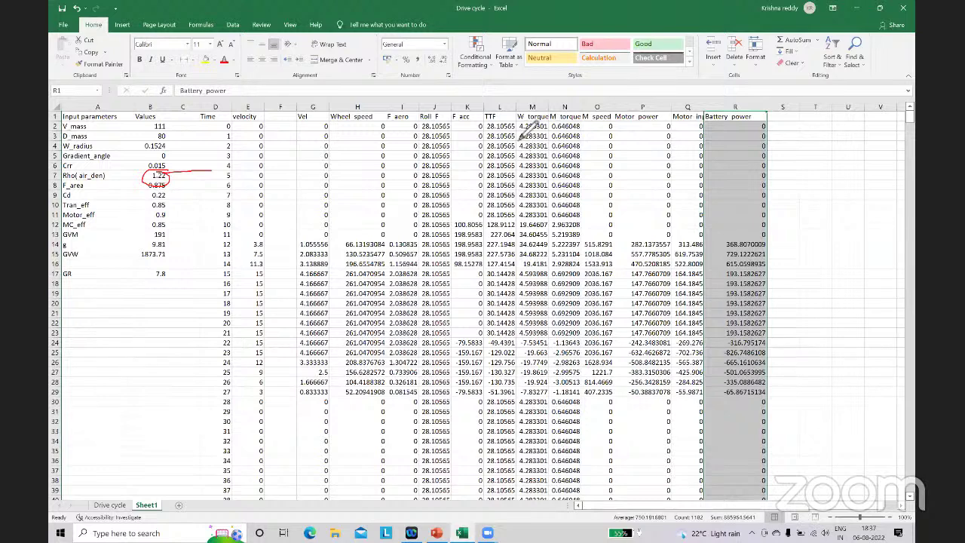
pyautogui.click(693, 291)
pyautogui.moveTo(727, 291)
pyautogui.mouseDown()
pyautogui.moveTo(703, 315)
pyautogui.moveTo(717, 339)
pyautogui.moveTo(758, 312)
pyautogui.moveTo(778, 321)
pyautogui.moveTo(801, 285)
pyautogui.moveTo(823, 300)
pyautogui.moveTo(864, 299)
pyautogui.moveTo(883, 311)
pyautogui.mouseUp()
pyautogui.moveTo(867, 296)
pyautogui.mouseDown()
pyautogui.moveTo(902, 291)
pyautogui.moveTo(319, 183)
pyautogui.moveTo(211, 143)
pyautogui.moveTo(243, 150)
pyautogui.mouseUp()
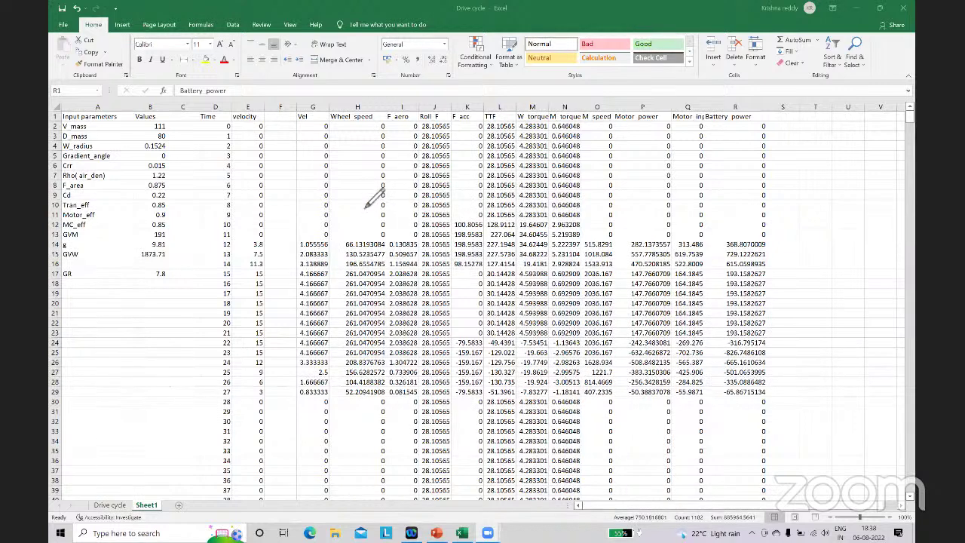
# Step: Sketch a freehand block diagram of three connected red boxes, labelling the first "V.M" and the last "B"
pyautogui.moveTo(366, 194); pyautogui.dragTo(453, 195)
pyautogui.moveTo(368, 261); pyautogui.dragTo(475, 198)
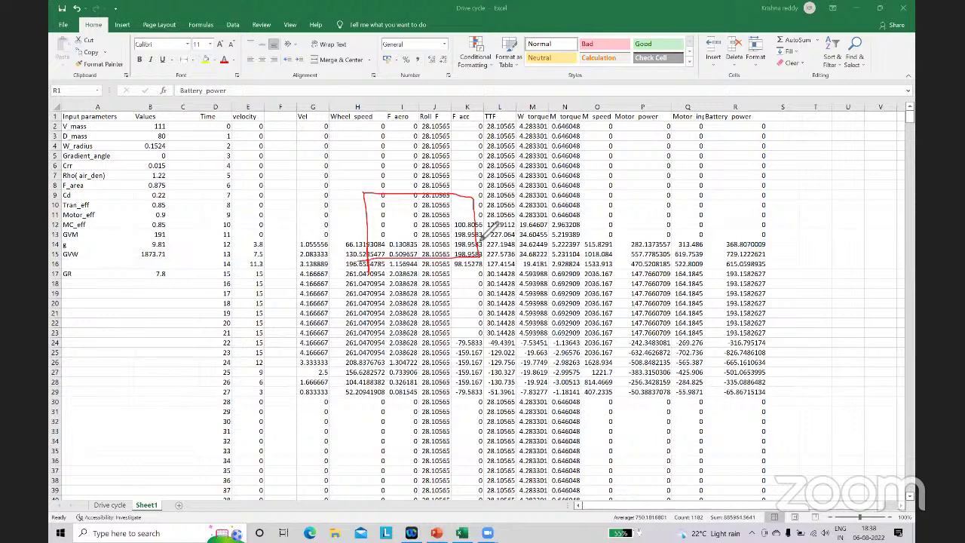
pyautogui.moveTo(537, 230)
pyautogui.mouseDown()
pyautogui.moveTo(528, 197)
pyautogui.moveTo(615, 253)
pyautogui.moveTo(535, 255)
pyautogui.mouseUp()
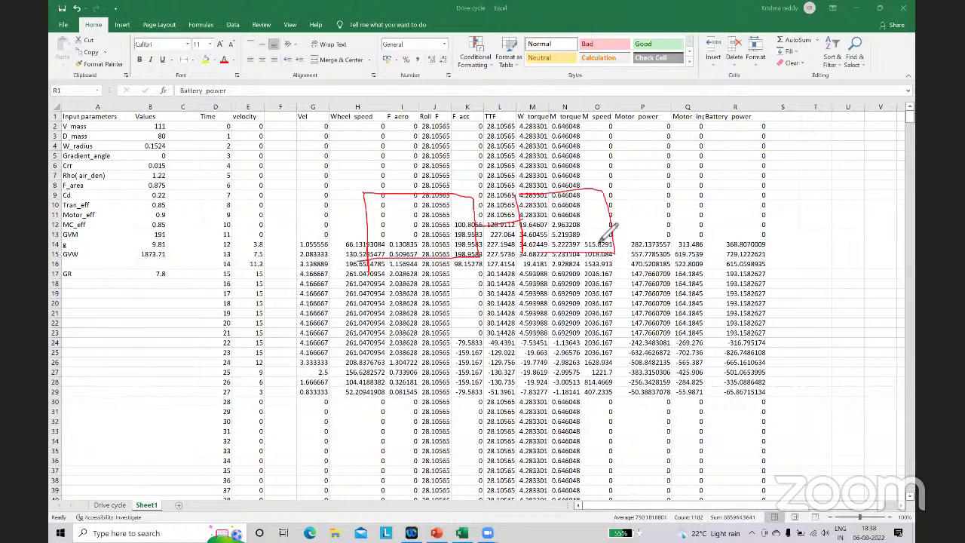
pyautogui.moveTo(610, 220)
pyautogui.mouseDown()
pyautogui.moveTo(650, 205)
pyautogui.moveTo(645, 238)
pyautogui.mouseUp()
pyautogui.moveTo(640, 175)
pyautogui.mouseDown()
pyautogui.moveTo(732, 204)
pyautogui.moveTo(640, 244)
pyautogui.mouseUp()
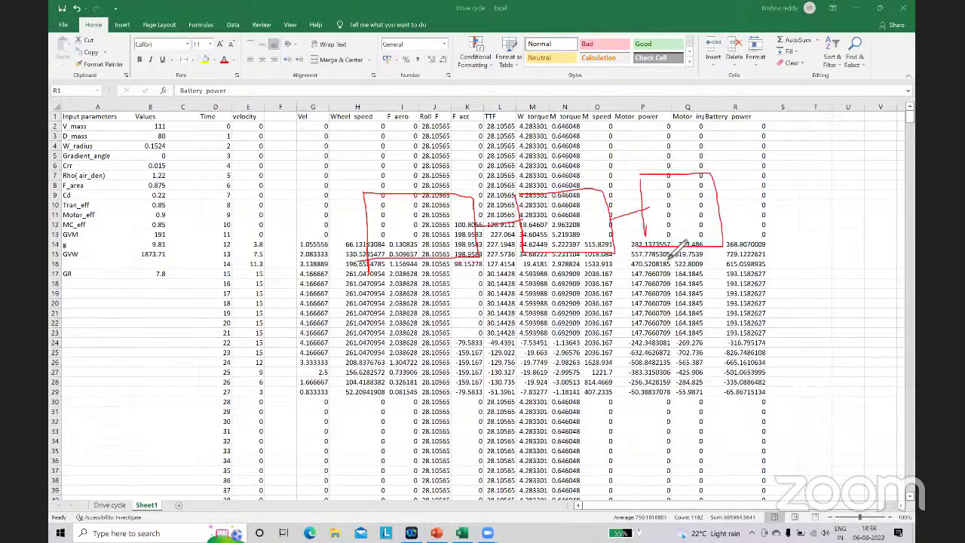
pyautogui.moveTo(389, 219)
pyautogui.mouseDown()
pyautogui.moveTo(392, 235)
pyautogui.moveTo(398, 221)
pyautogui.moveTo(447, 228)
pyautogui.mouseUp()
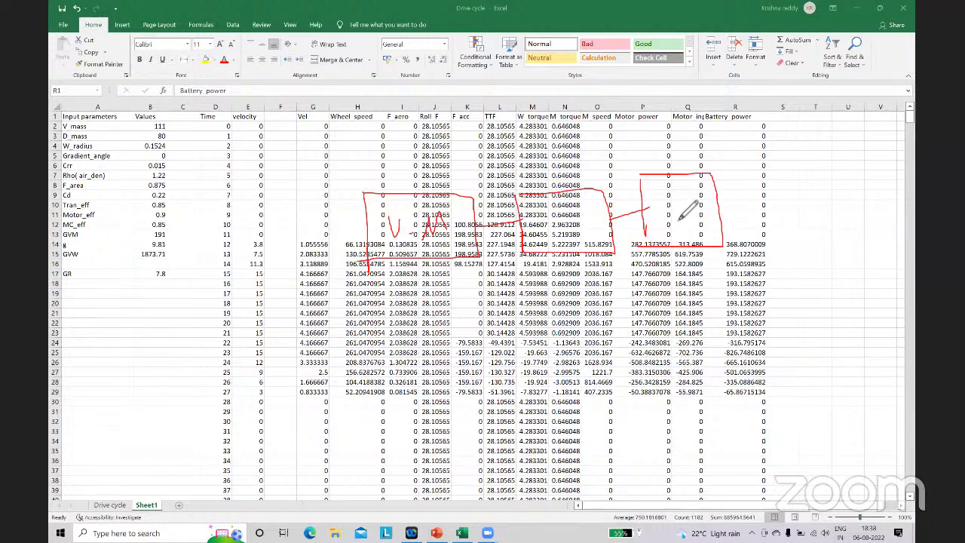
pyautogui.moveTo(669, 191); pyautogui.dragTo(670, 226)
pyautogui.moveTo(670, 191); pyautogui.dragTo(671, 226)
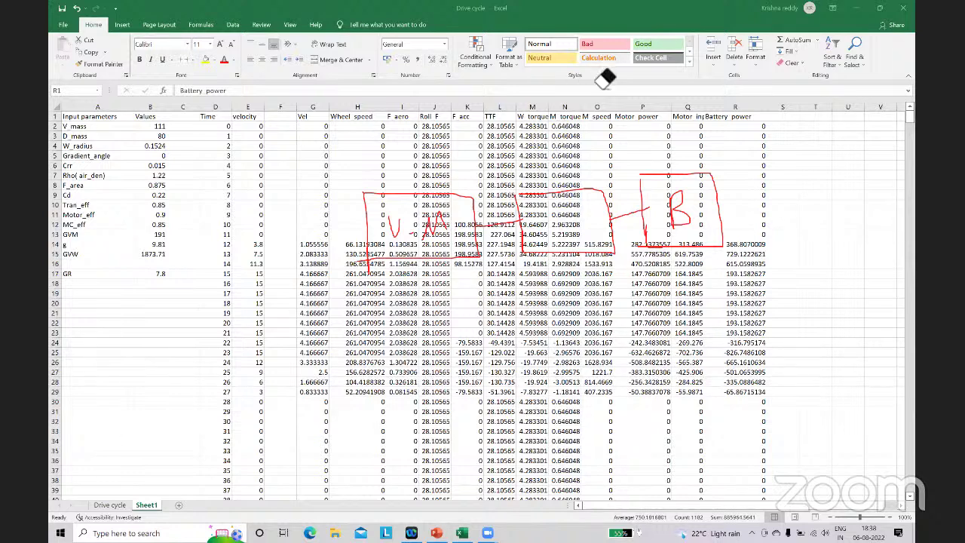
# Step: Erase the first two boxes, their connecting lines and the "V.M" label, keeping the box labelled "B"
pyautogui.click(531, 247)
pyautogui.click(443, 194)
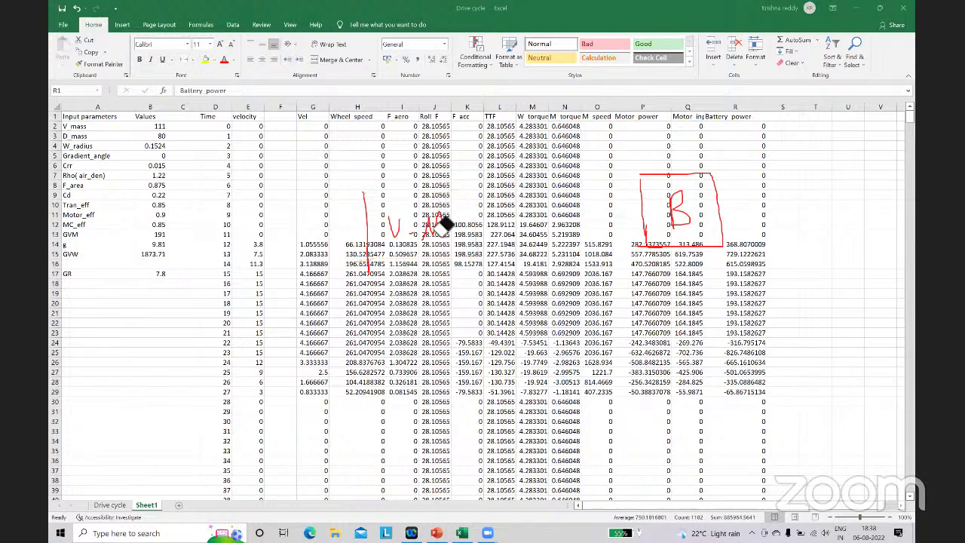
pyautogui.click(442, 222)
pyautogui.click(392, 224)
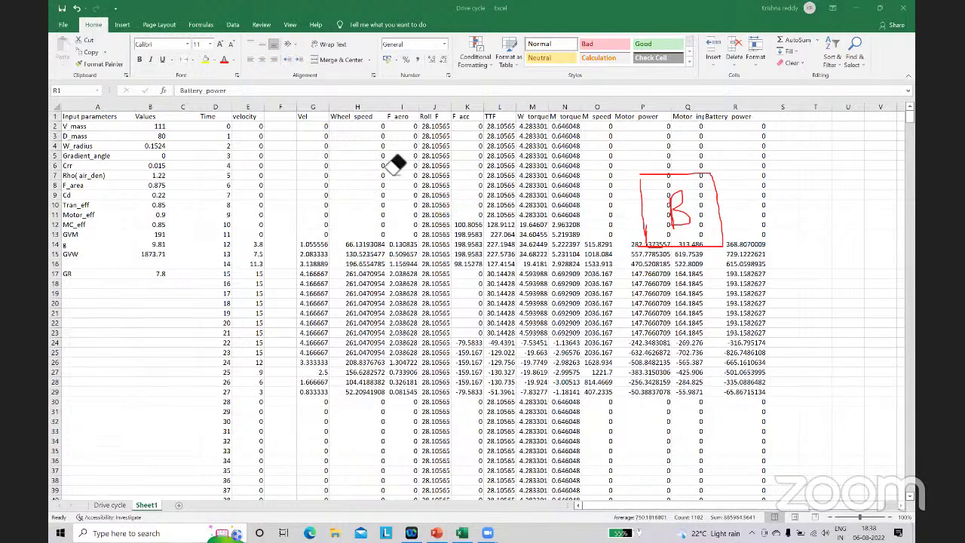
# Step: Draw a new red box labelled "V" and connect it with a line to the "B" box
pyautogui.moveTo(468, 238)
pyautogui.mouseDown()
pyautogui.moveTo(580, 181)
pyautogui.moveTo(456, 240)
pyautogui.mouseUp()
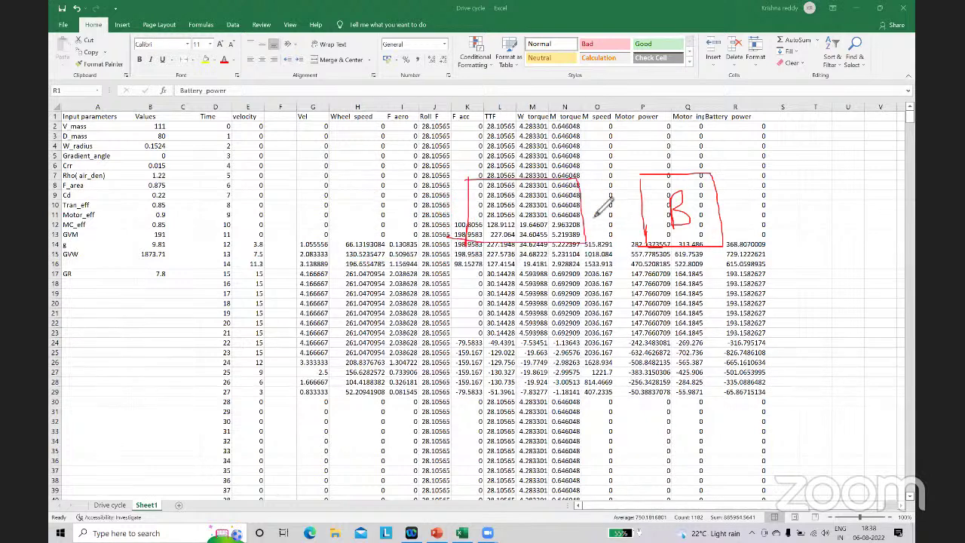
pyautogui.moveTo(584, 203); pyautogui.dragTo(642, 204)
pyautogui.moveTo(501, 197); pyautogui.dragTo(521, 230)
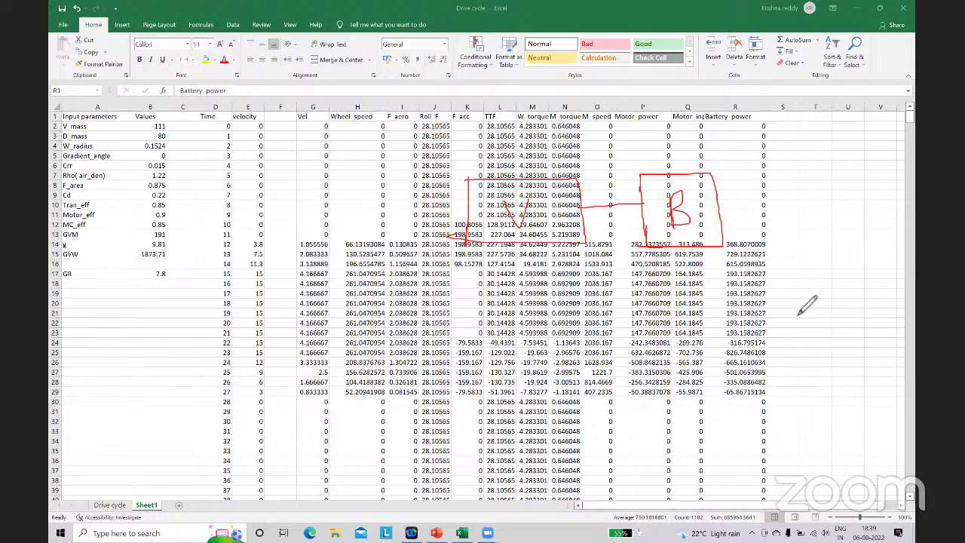
# Step: Handwrite "35" and "30 - 40" in red beside the battery power values and circle both figures
pyautogui.moveTo(764, 302)
pyautogui.mouseDown()
pyautogui.moveTo(765, 337)
pyautogui.moveTo(799, 304)
pyautogui.mouseUp()
pyautogui.moveTo(766, 361)
pyautogui.mouseDown()
pyautogui.moveTo(769, 389)
pyautogui.moveTo(788, 363)
pyautogui.moveTo(866, 370)
pyautogui.moveTo(861, 377)
pyautogui.moveTo(876, 361)
pyautogui.mouseUp()
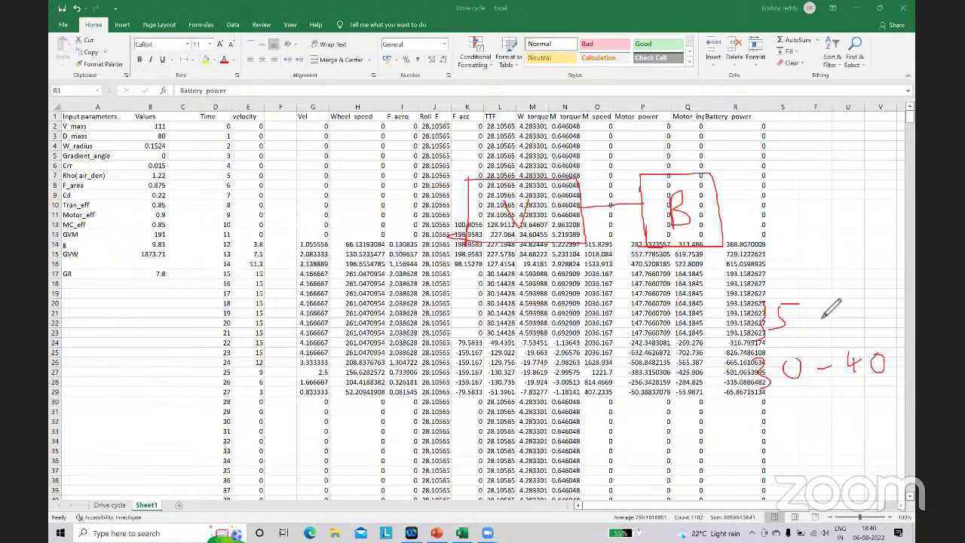
pyautogui.moveTo(784, 296)
pyautogui.mouseDown()
pyautogui.moveTo(899, 324)
pyautogui.moveTo(788, 293)
pyautogui.mouseUp()
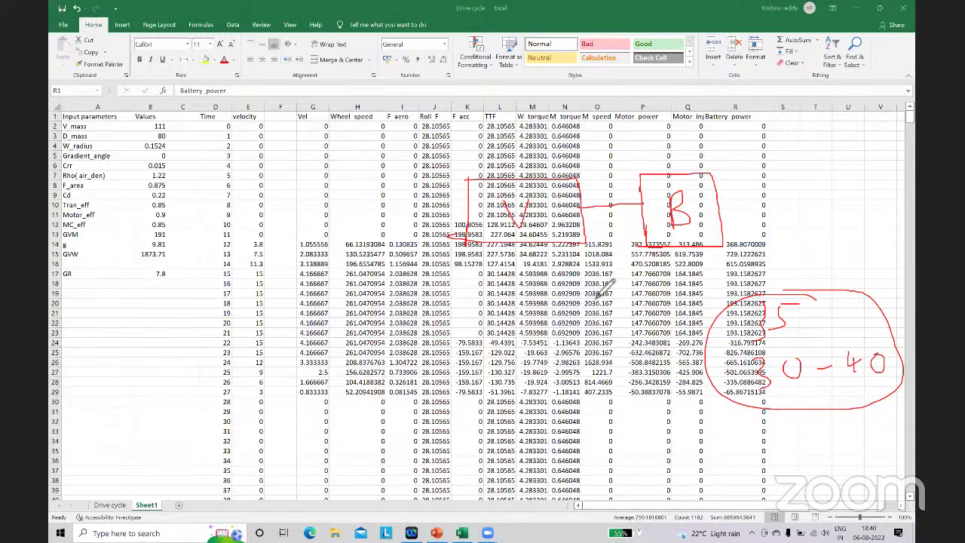
pyautogui.moveTo(574, 276)
pyautogui.mouseDown()
pyautogui.moveTo(555, 369)
pyautogui.moveTo(588, 284)
pyautogui.mouseUp()
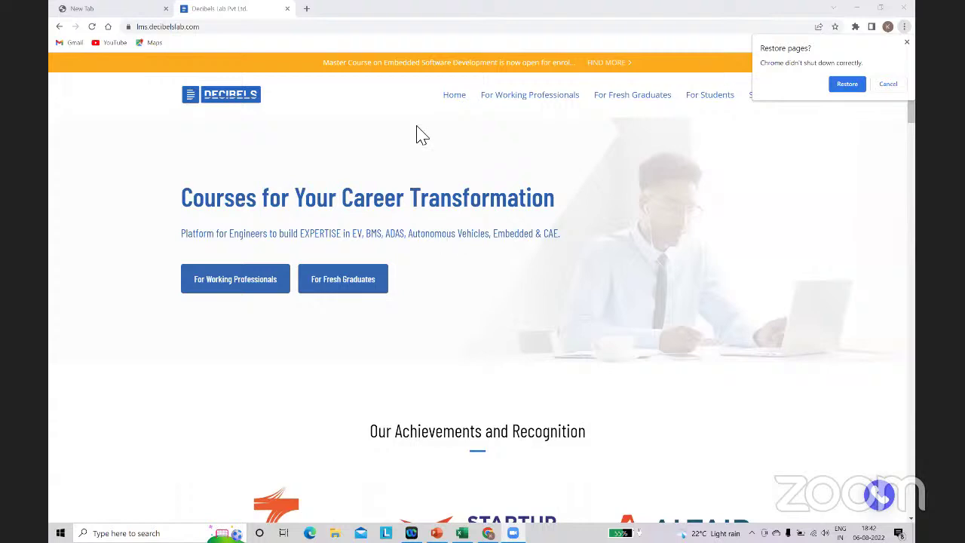
# Step: Look through the achievements, company logos, course categories and placements on the Decibels Lab website in Chrome, returning to its home page
pyautogui.scroll(-1, 517, 204)
pyautogui.scroll(-2, 517, 205)
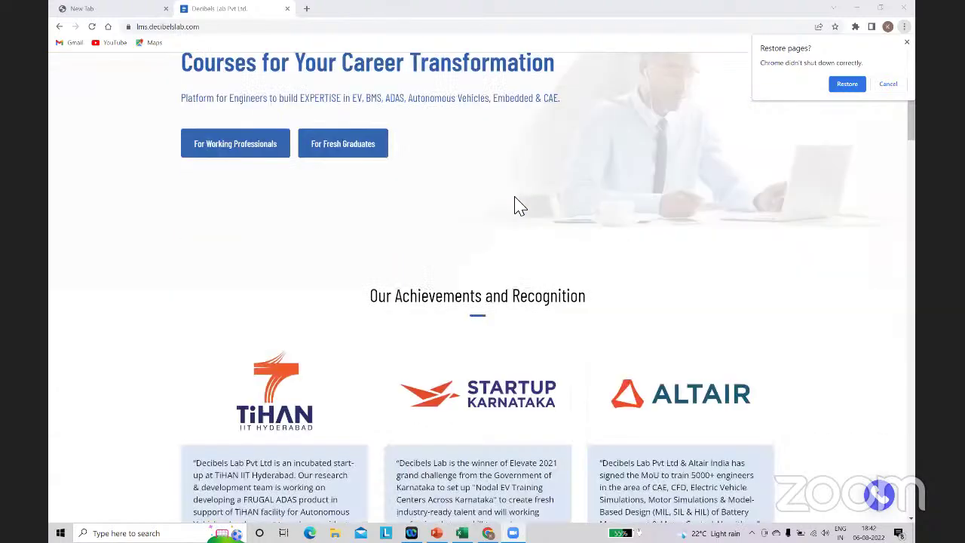
pyautogui.scroll(-10, 517, 205)
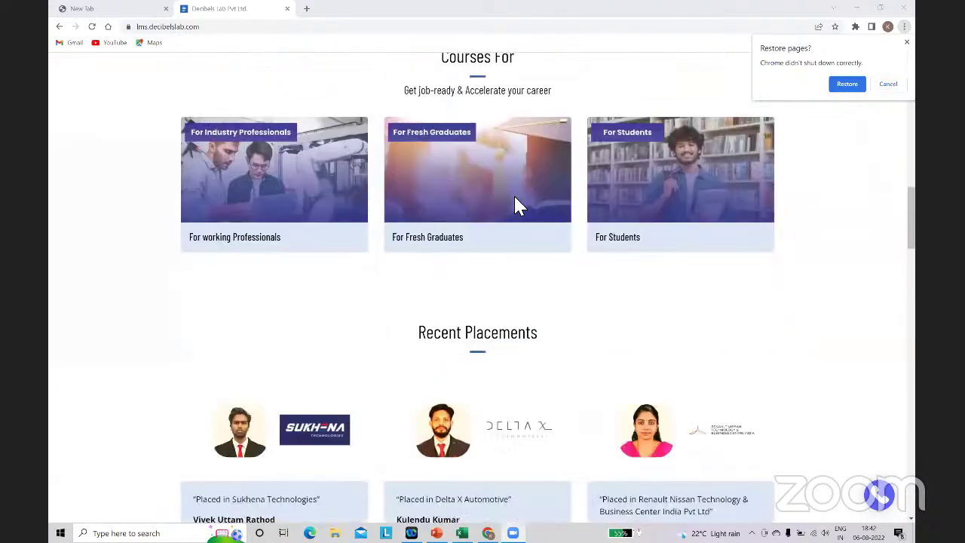
pyautogui.scroll(-2, 514, 200)
pyautogui.scroll(4, 517, 204)
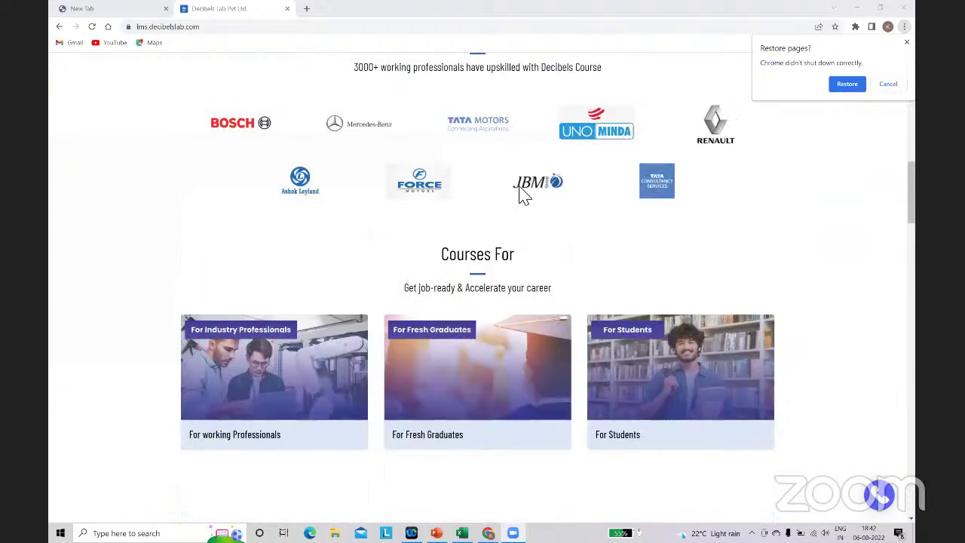
pyautogui.scroll(10, 523, 195)
pyautogui.click(455, 97)
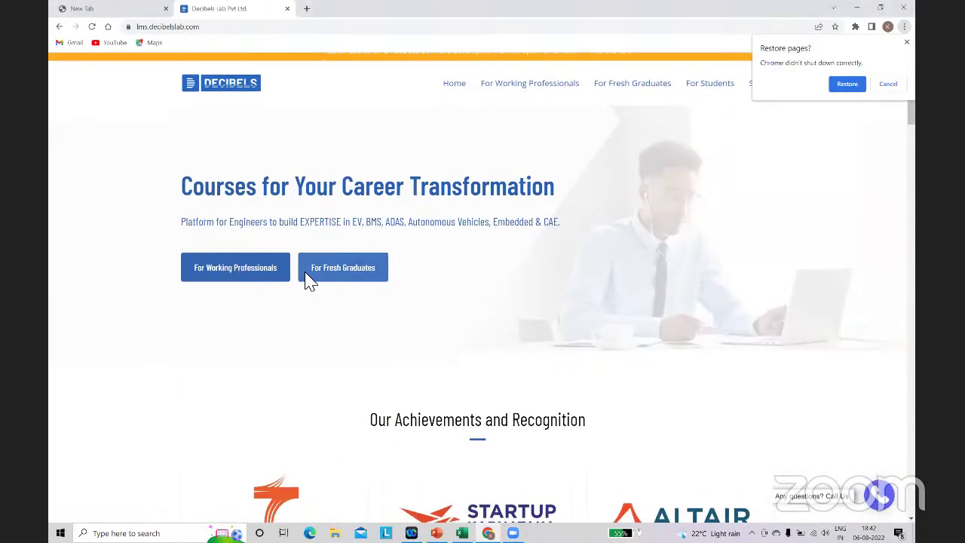
# Step: Look through the course categories, new course tracks, free courses and recent placements on the Decibels Lab home page
pyautogui.scroll(-15, 309, 281)
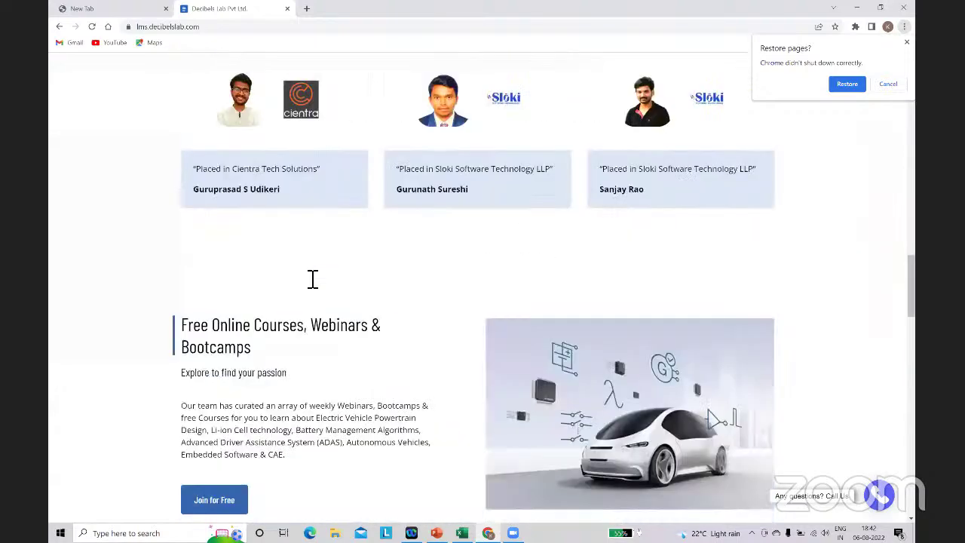
pyautogui.scroll(-5, 311, 280)
pyautogui.scroll(-15, 310, 281)
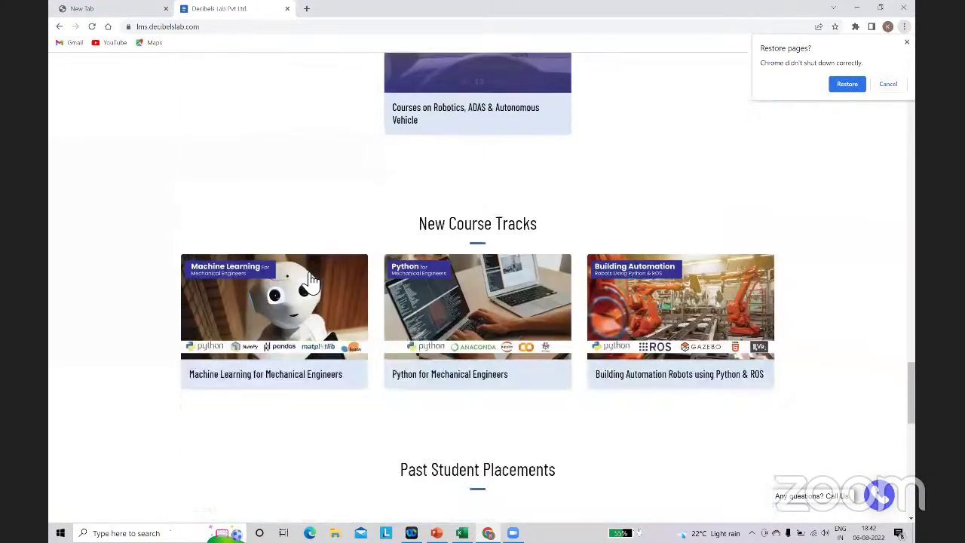
pyautogui.scroll(12, 310, 281)
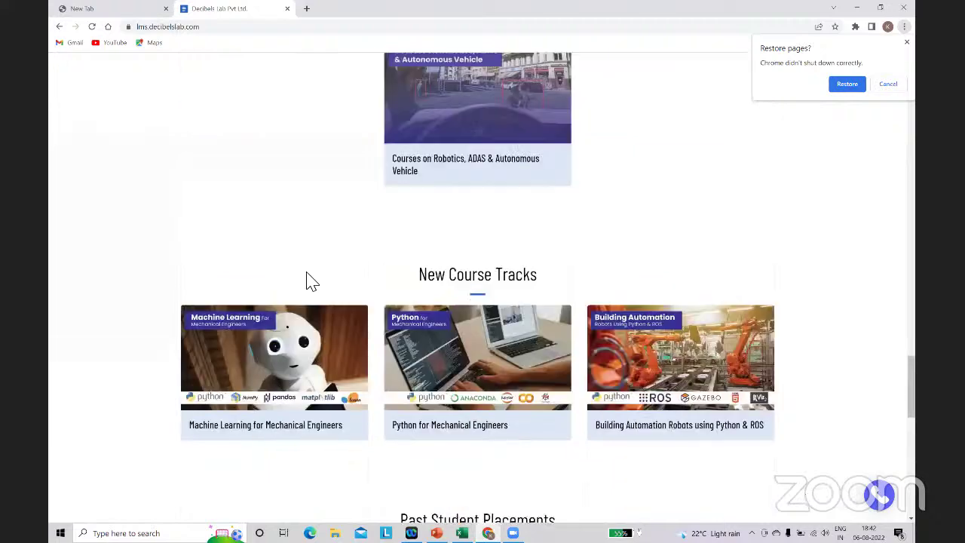
pyautogui.scroll(3, 312, 279)
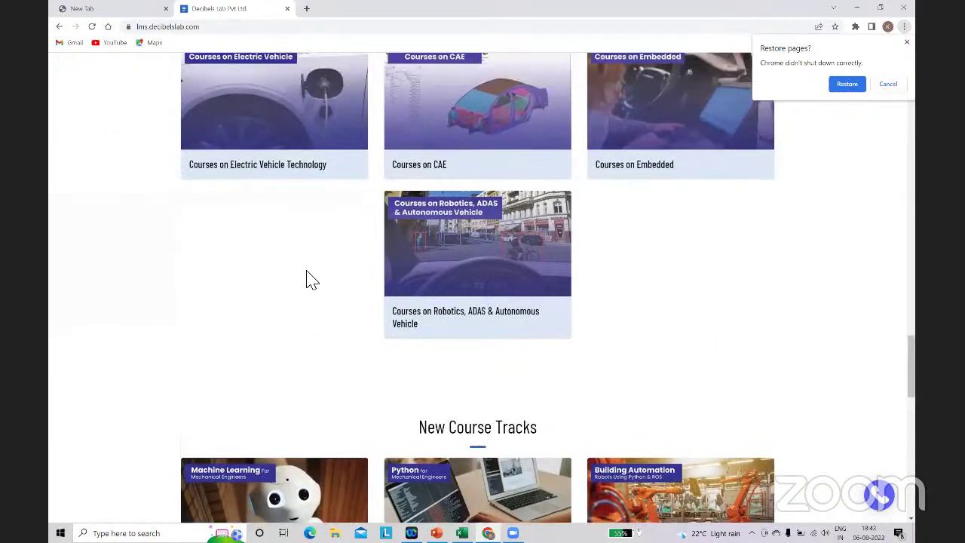
pyautogui.scroll(-8, 642, 226)
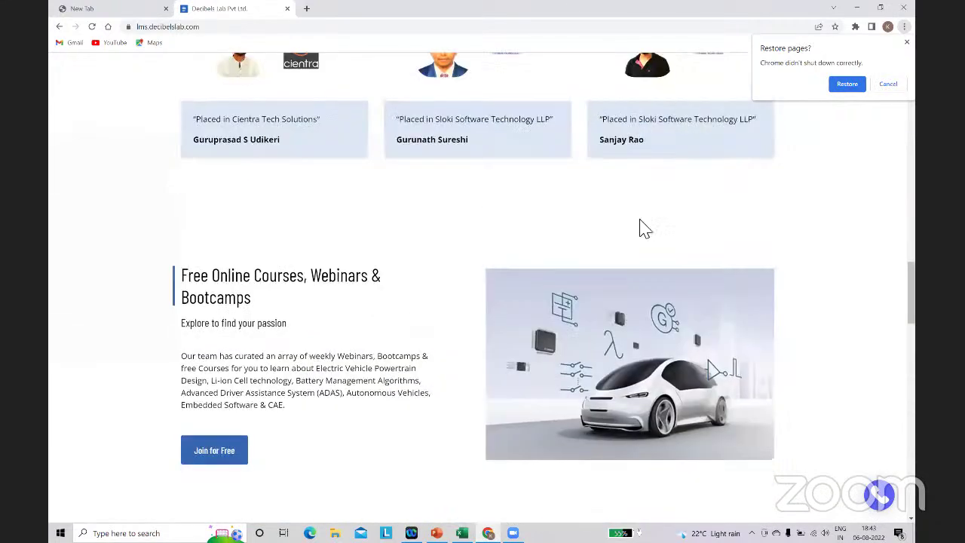
pyautogui.scroll(6, 508, 125)
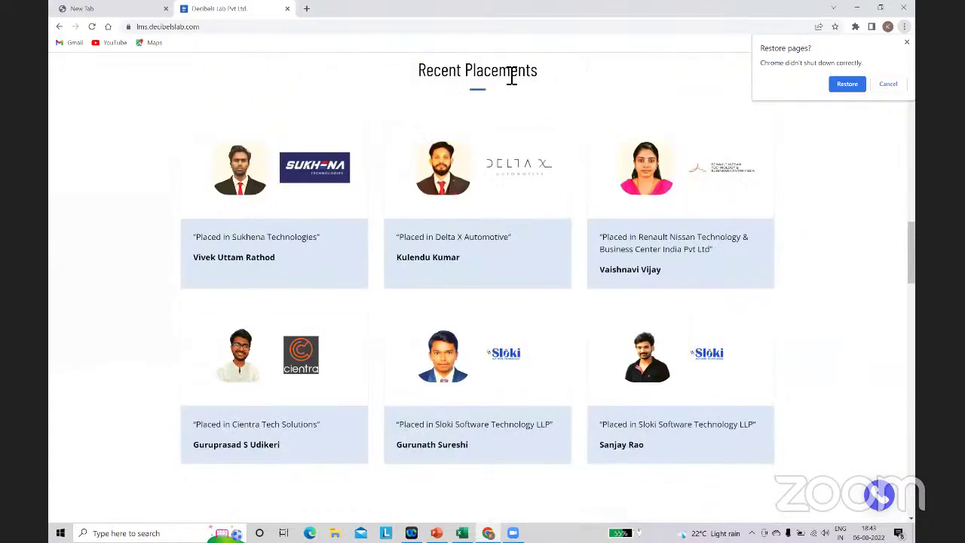